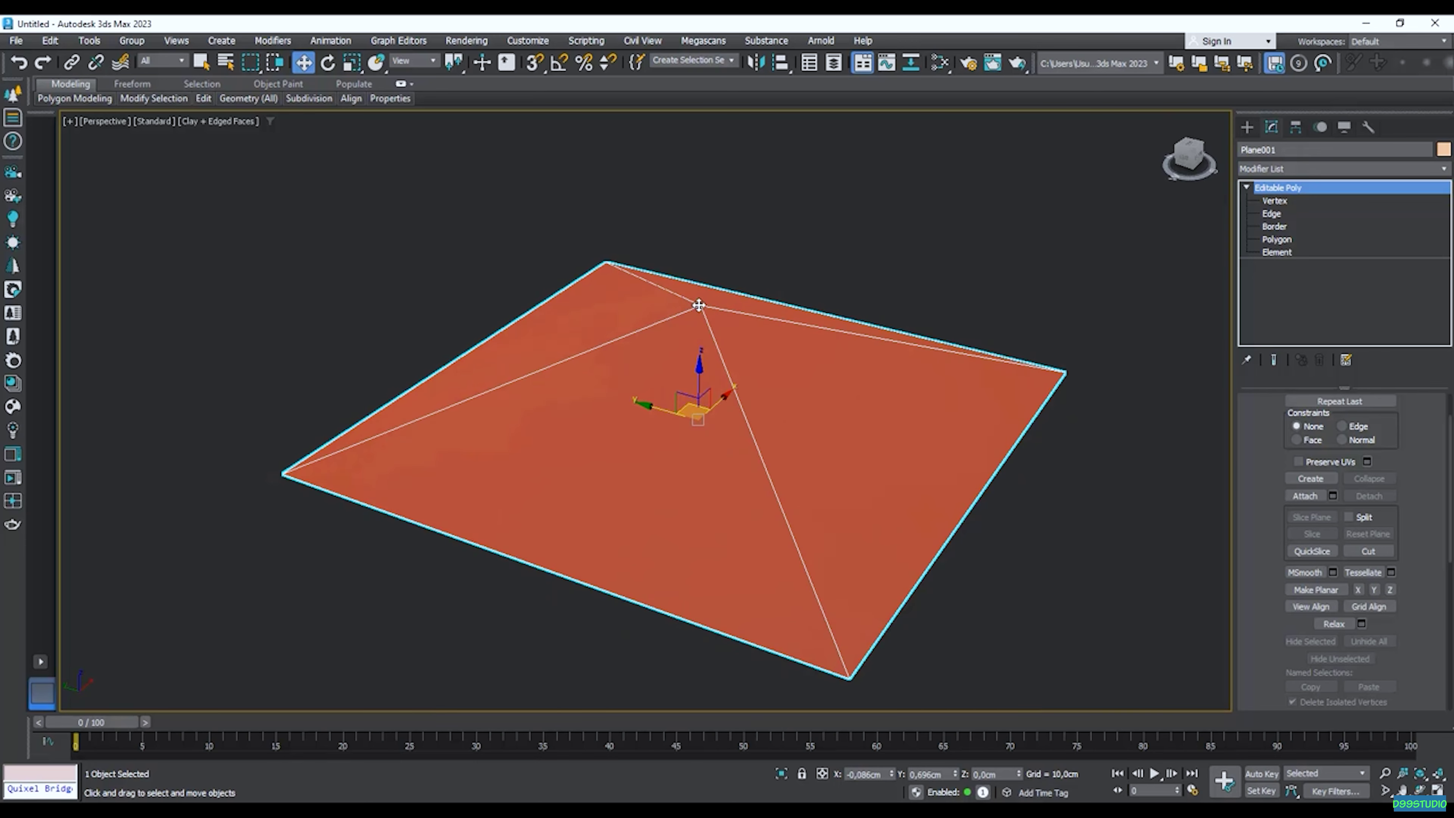
middle_click_drag(787, 435, 797, 453, "alt")
left_click(1315, 169)
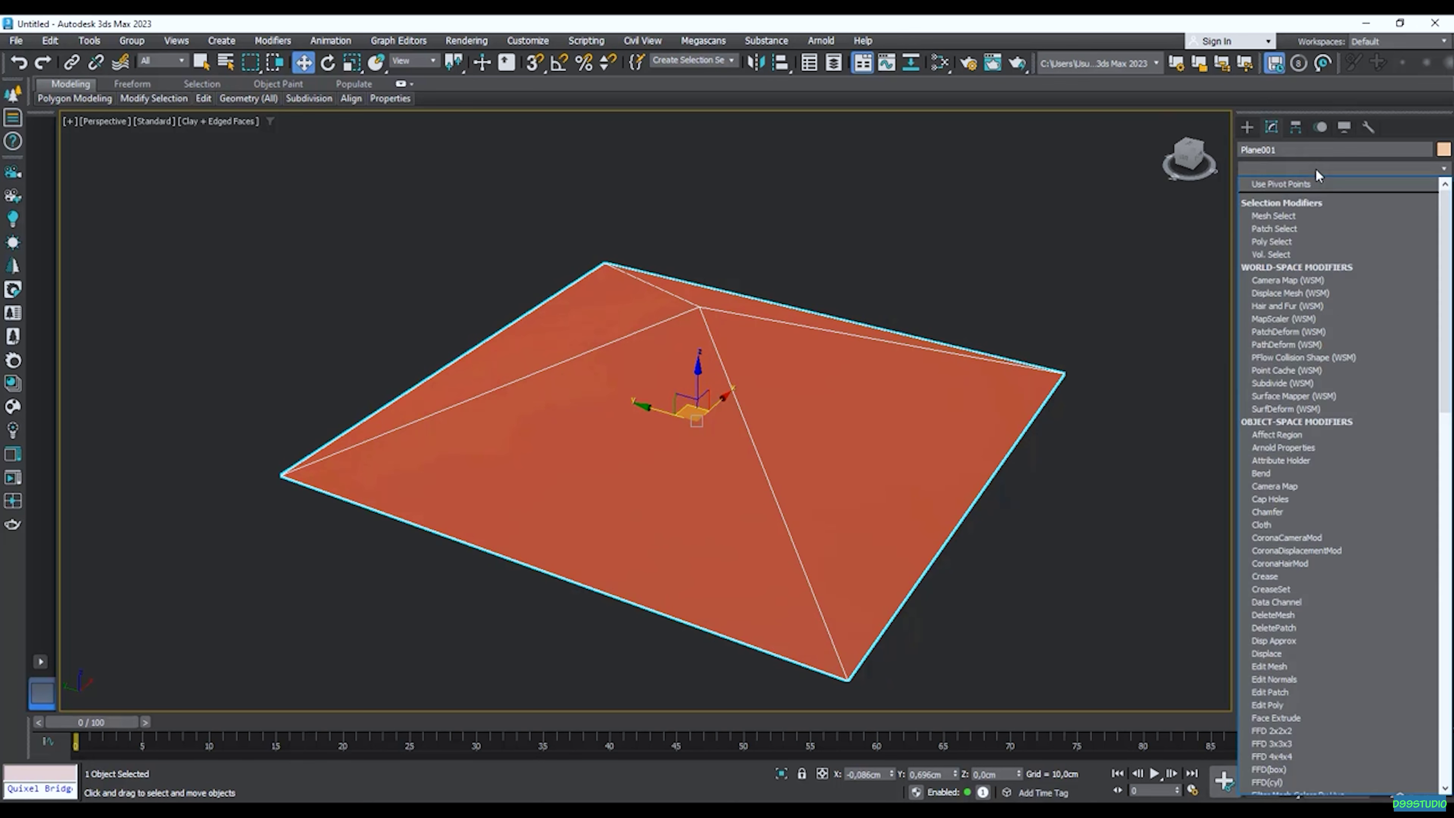
left_click(1318, 171)
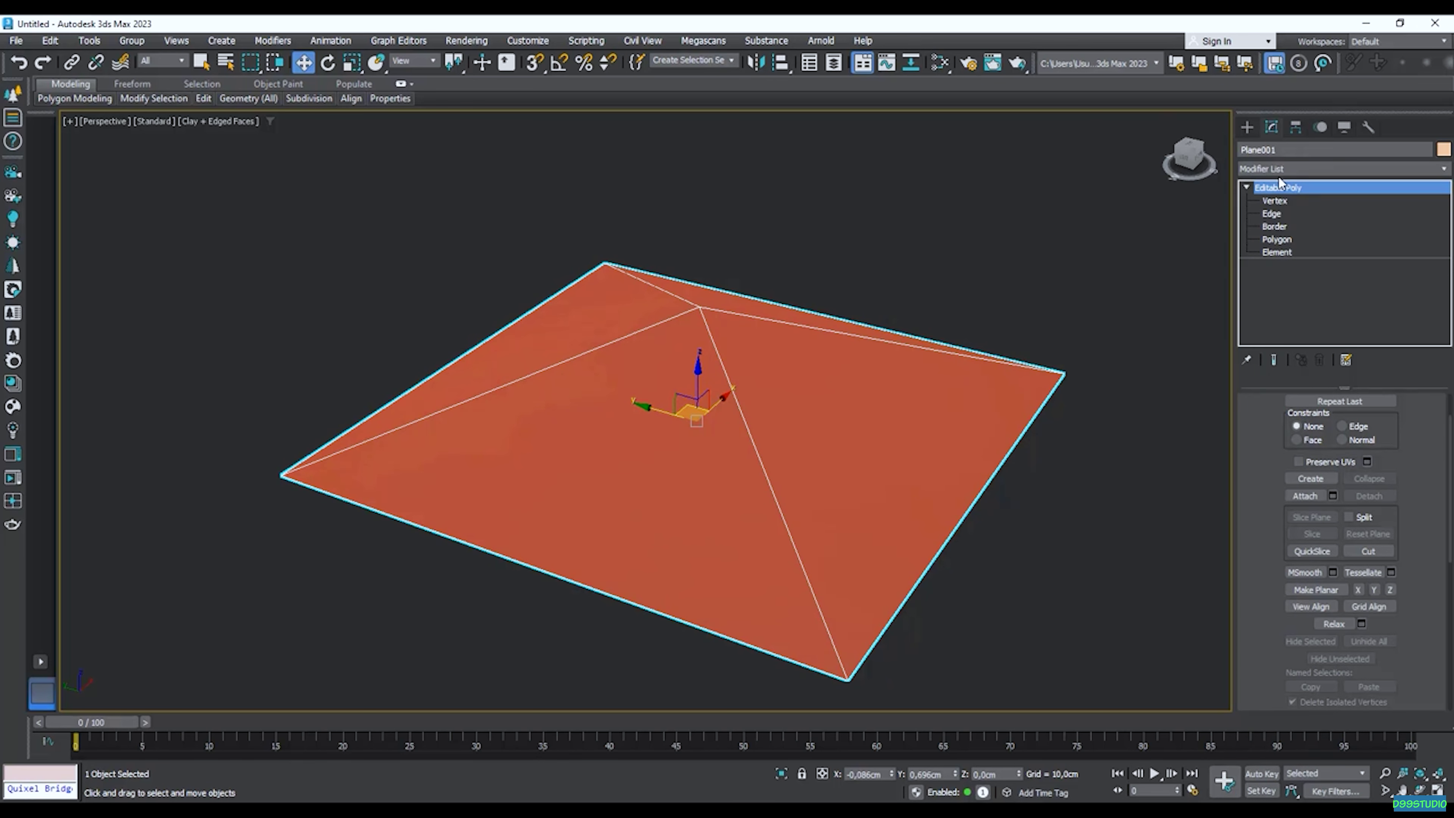
Chamfer the edges running from the plane's raised centre to its corners by a small amount.
scroll(708, 335, "down", 3)
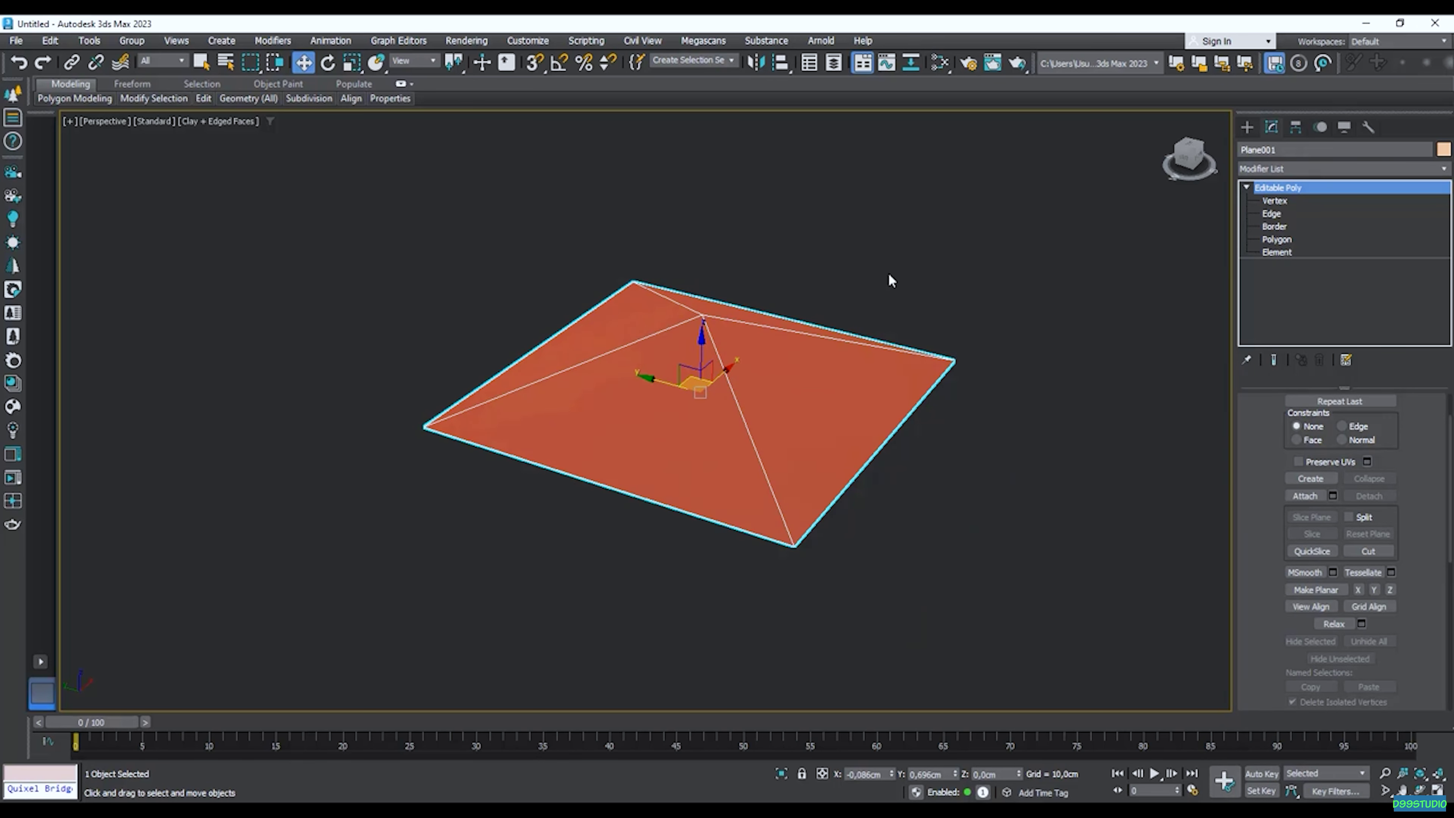
key("2")
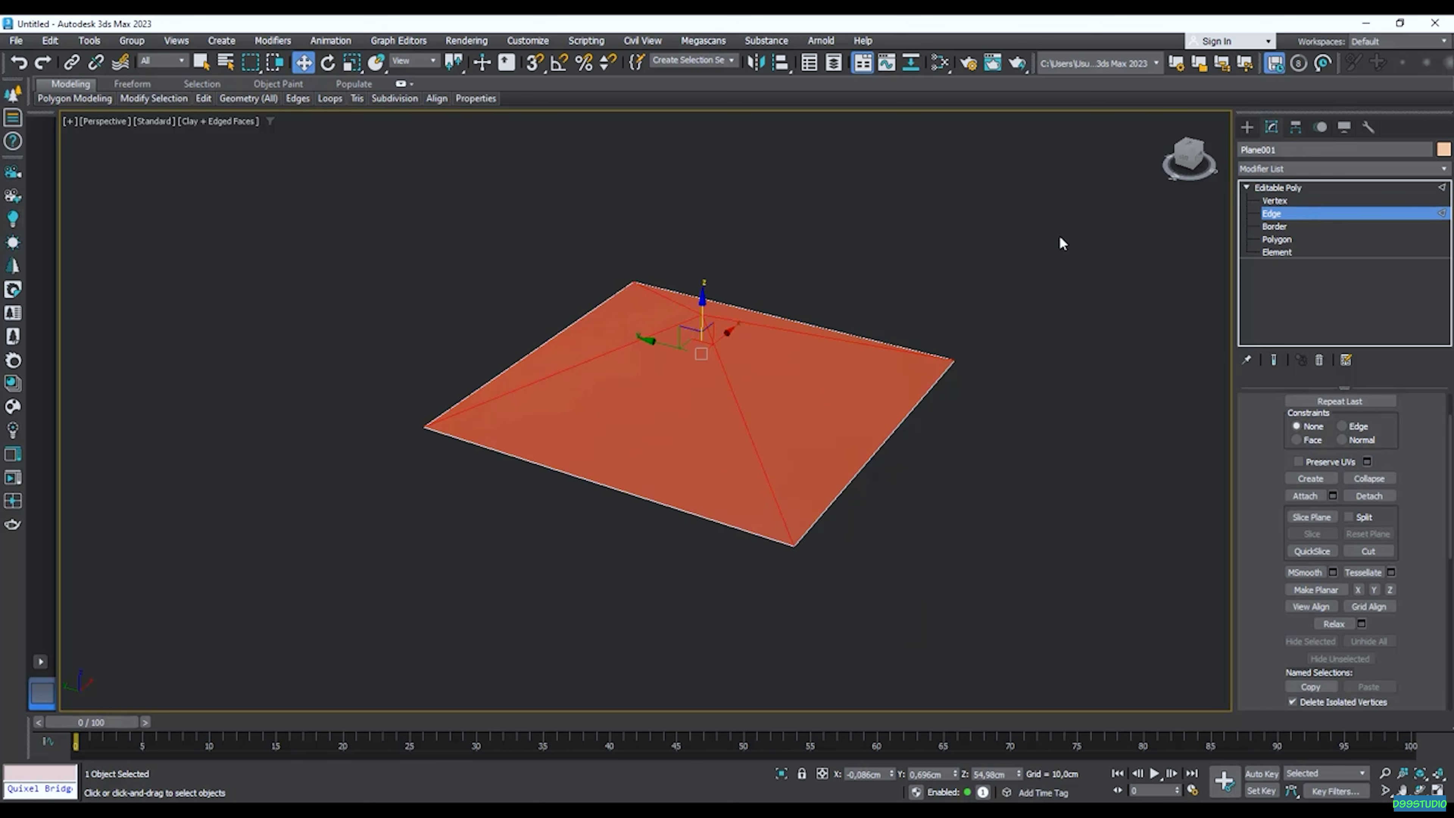
scroll(637, 337, "up", 3)
right_click(779, 396)
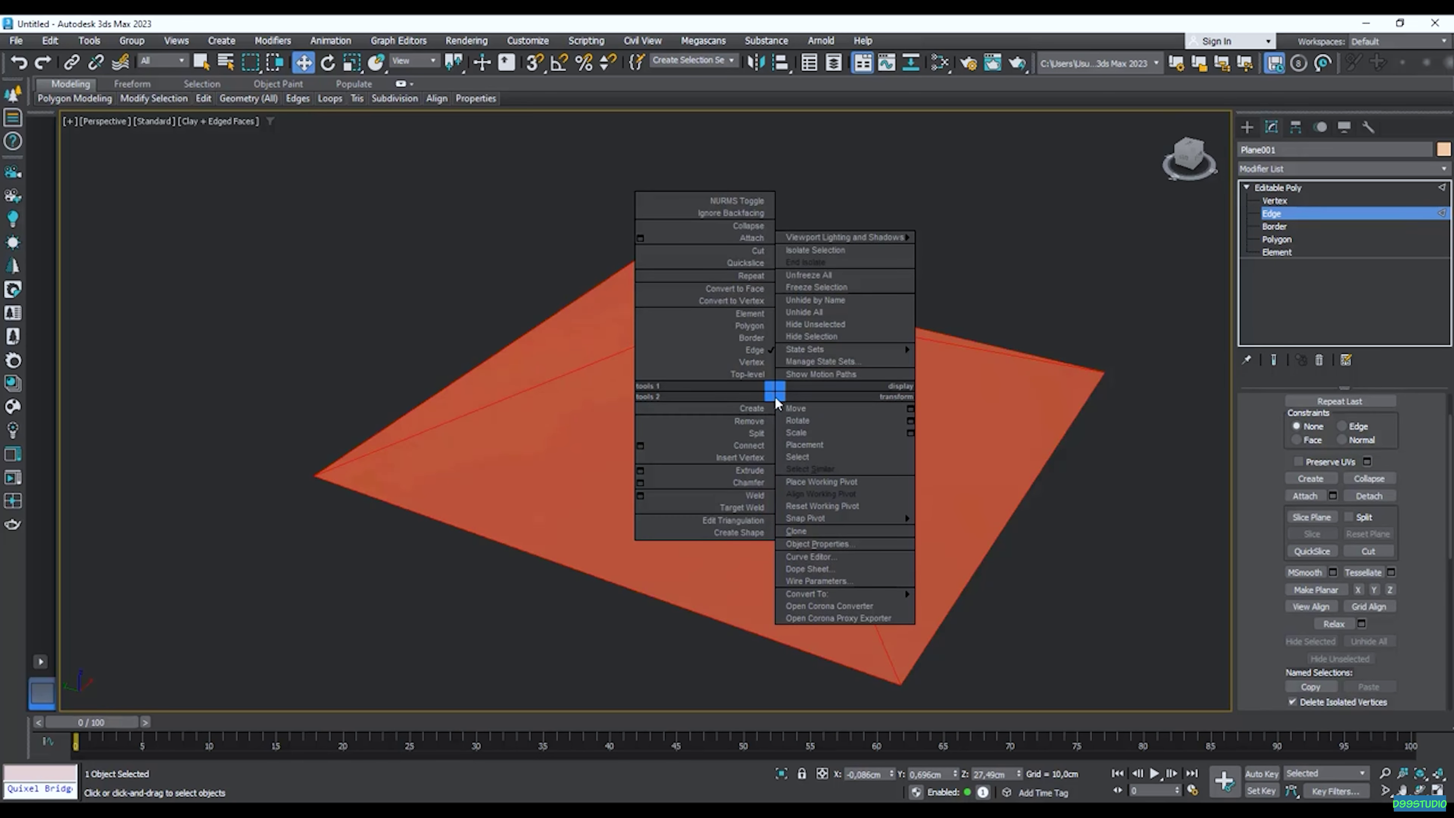
left_click(640, 483)
scroll(641, 475, "up", 4)
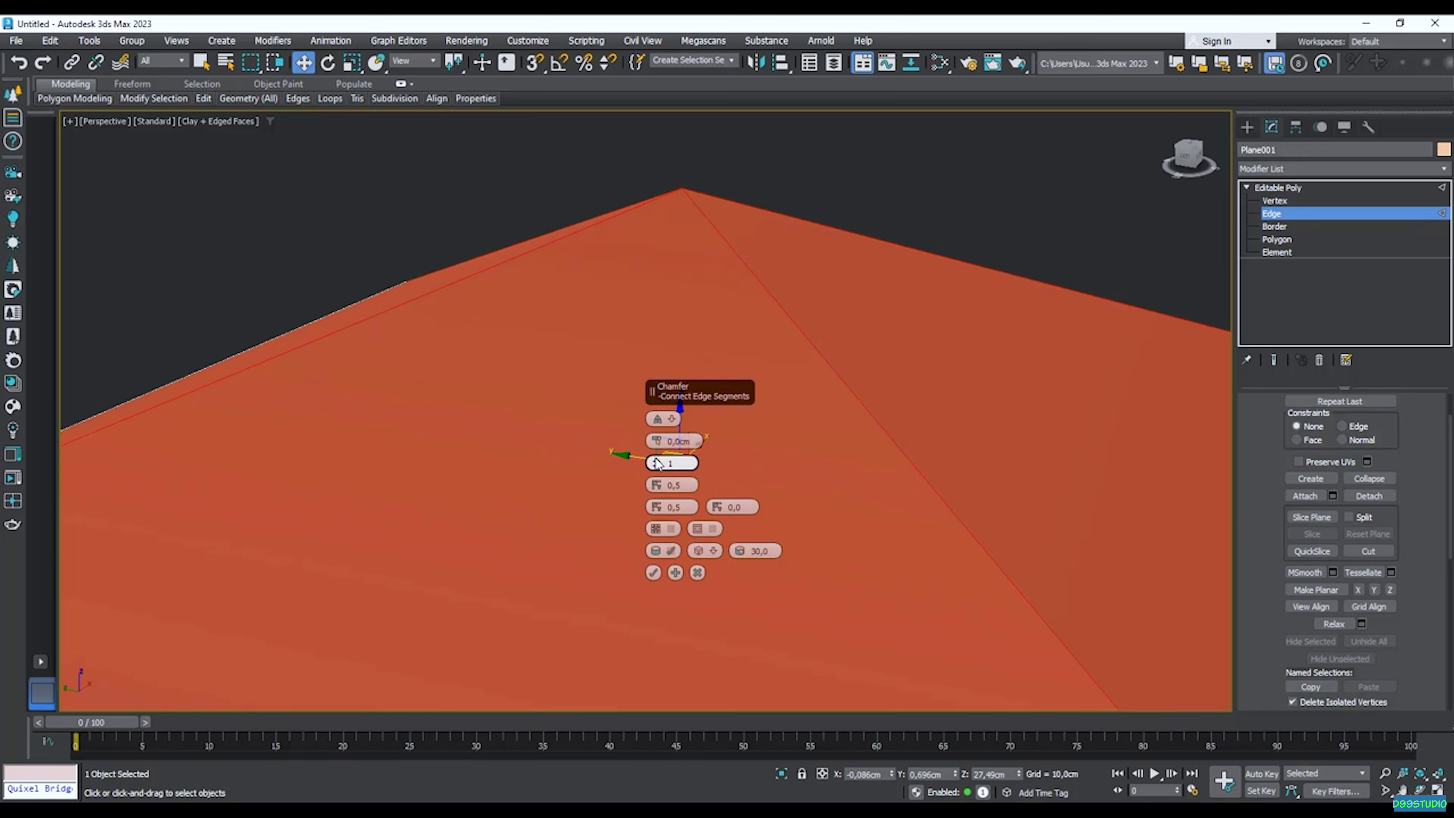
mouse_move(657, 442)
left_mouse_down()
mouse_move(663, 409)
mouse_move(663, 428)
left_mouse_up()
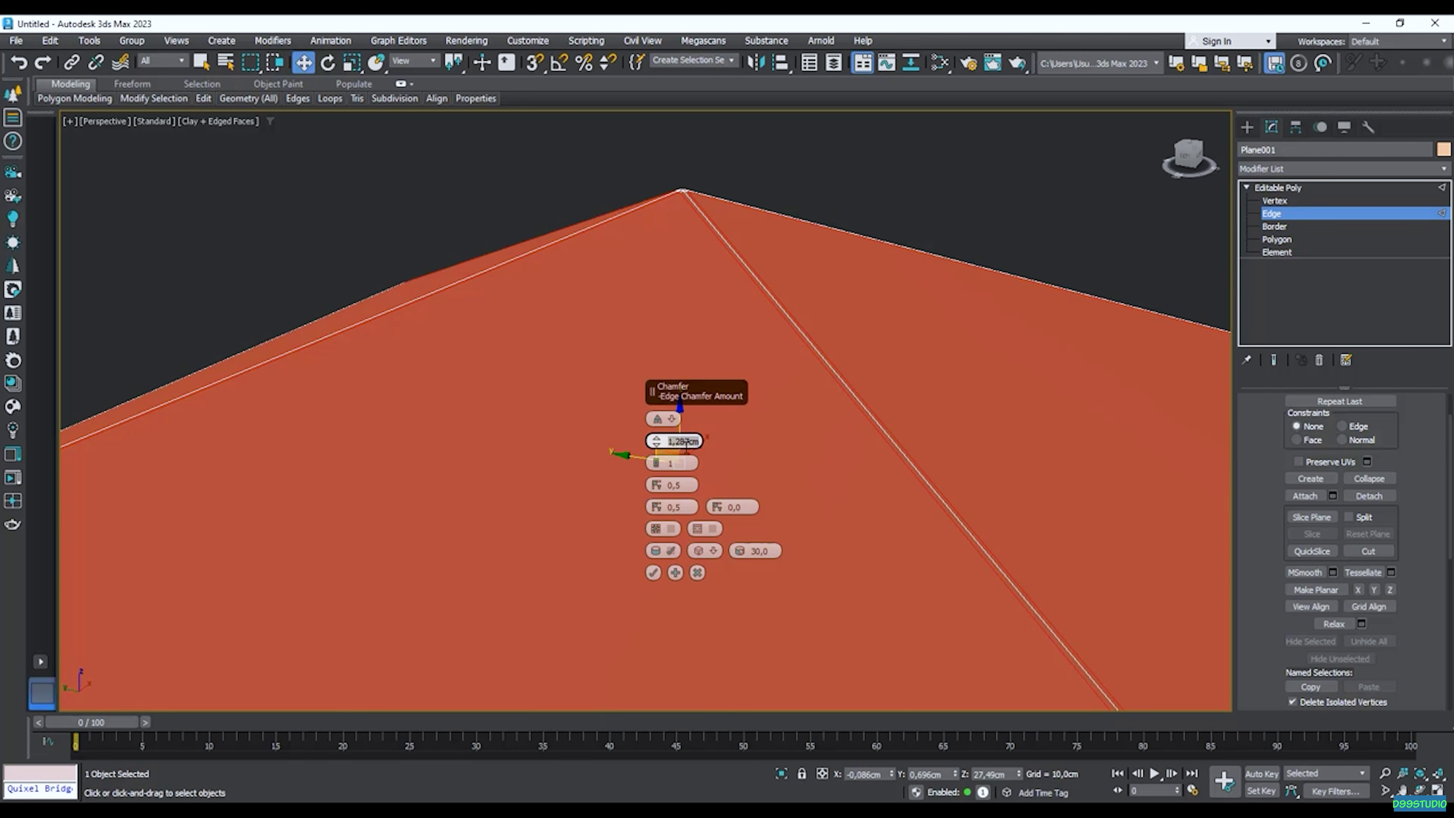
left_click(652, 573)
Examine the chamfered edges around the apex and along the ridges of the pyramid-shaped plane.
scroll(850, 363, "down", 3)
middle_click_drag(815, 329, 785, 269)
left_click(779, 235)
middle_click_drag(736, 222, 749, 268, "alt")
scroll(768, 274, "down", 5)
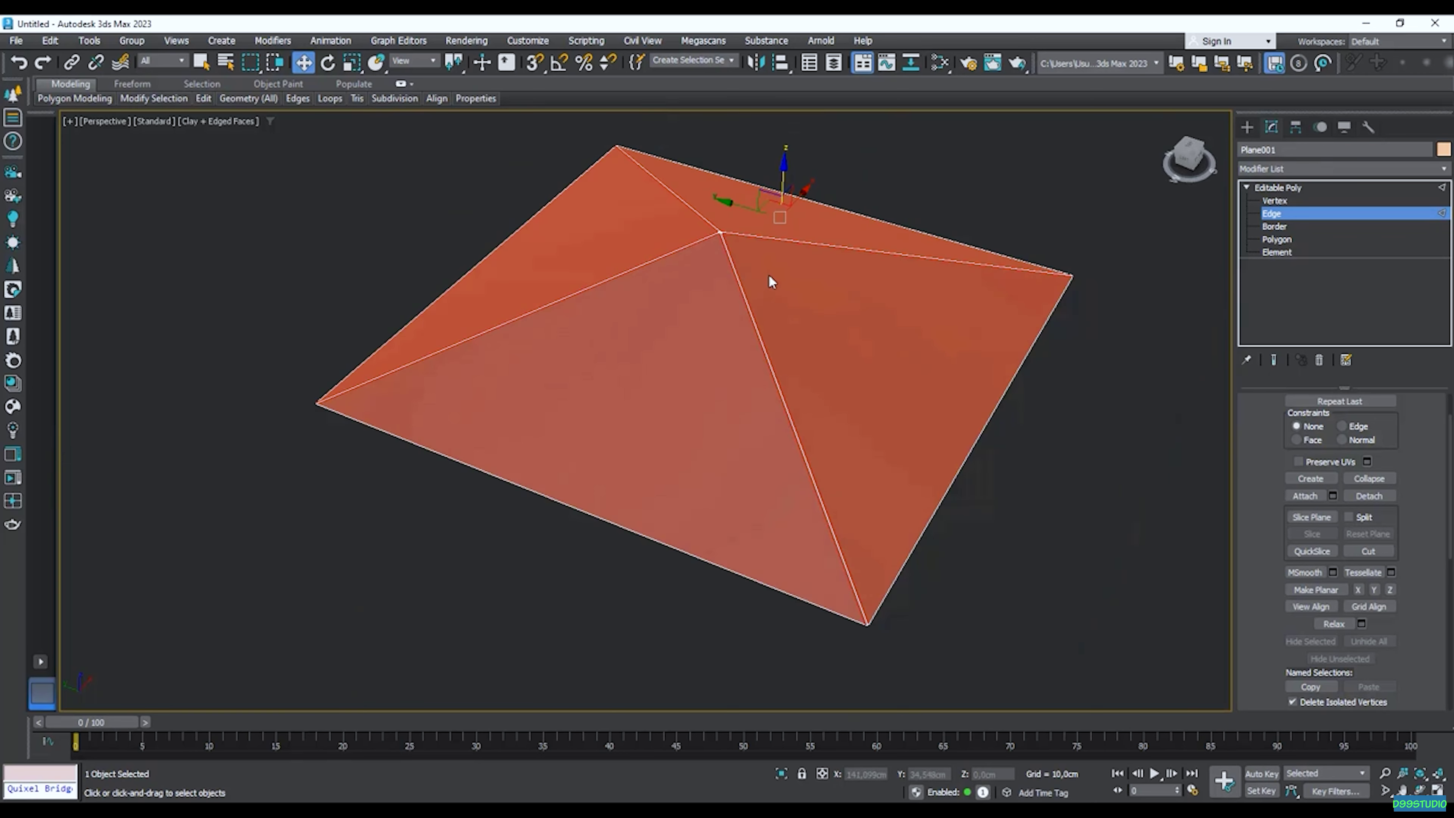
scroll(722, 231, "up", 3)
scroll(721, 232, "up", 2)
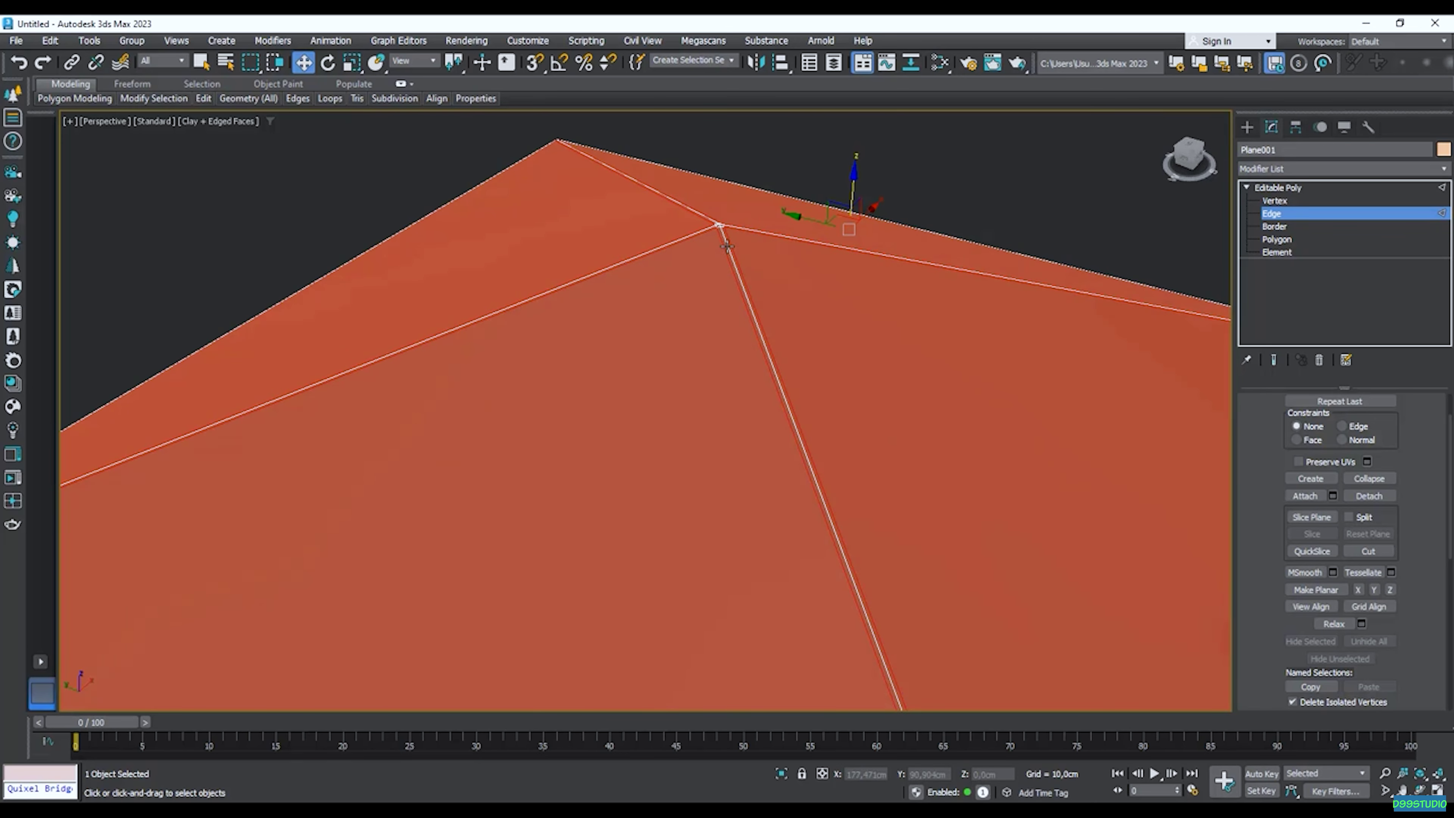
scroll(713, 232, "down", 4)
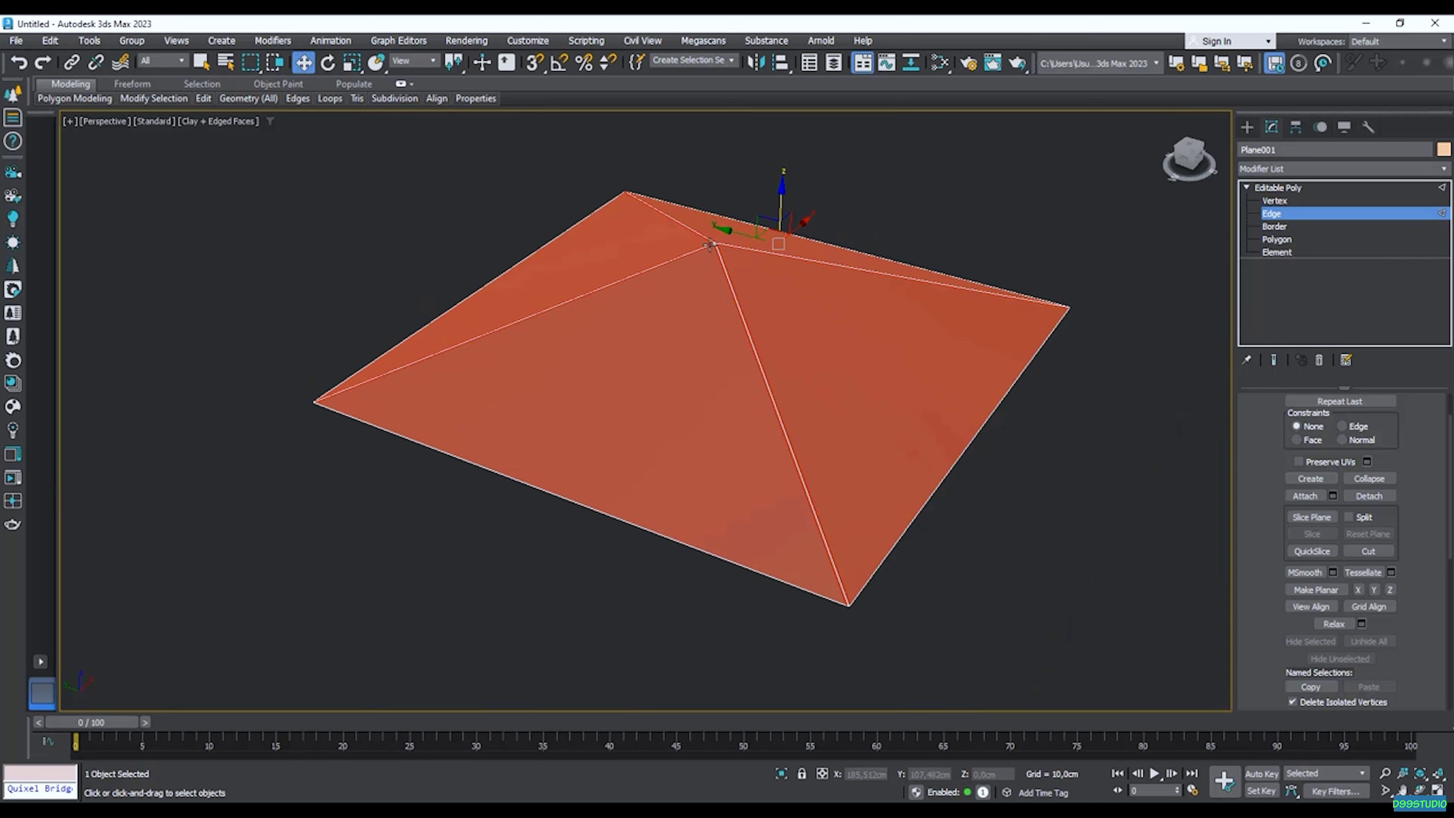
Add a TurboSmooth modifier to the chamfered plane.
left_click(1297, 169)
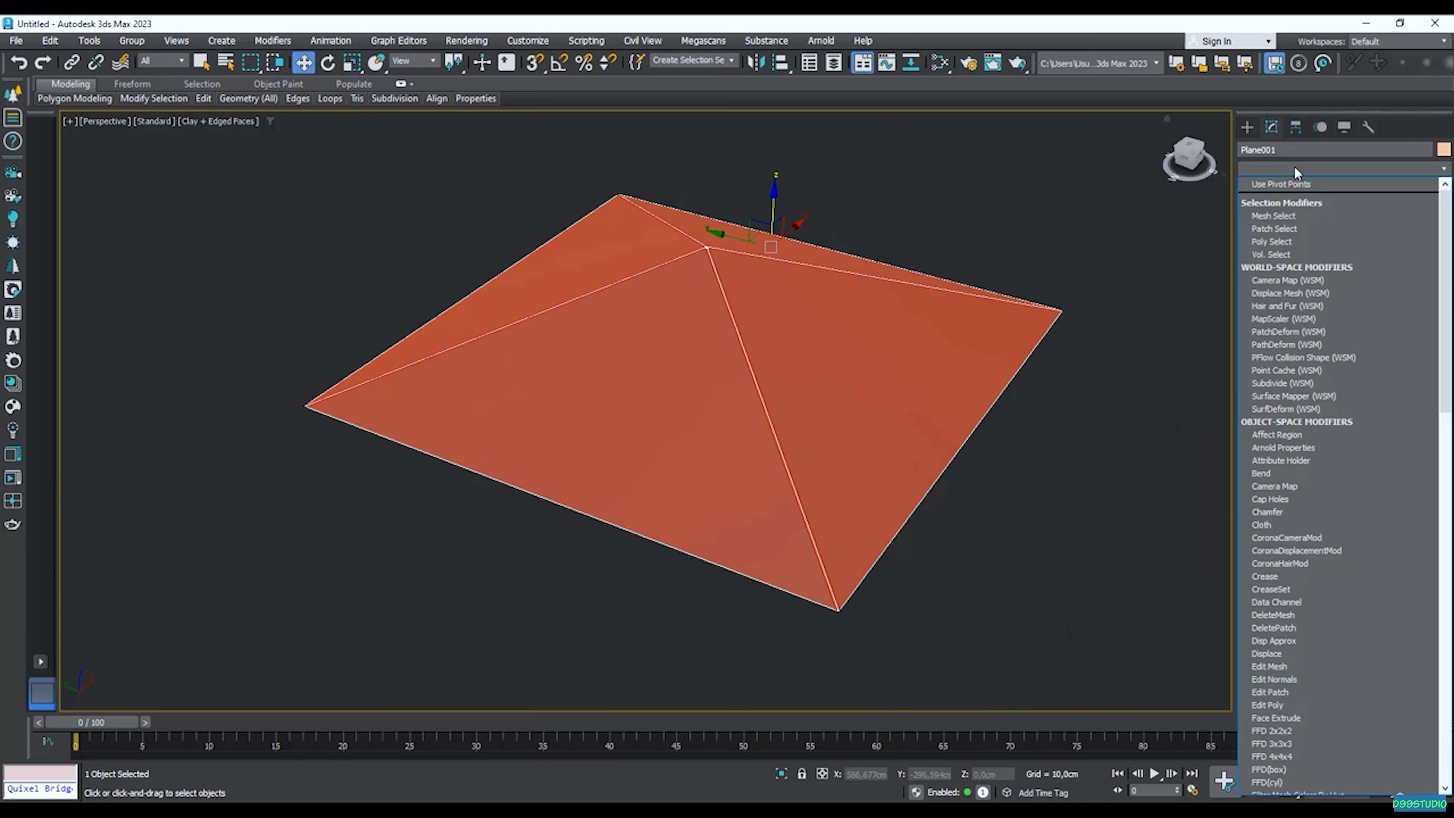
type("tu")
key("Return")
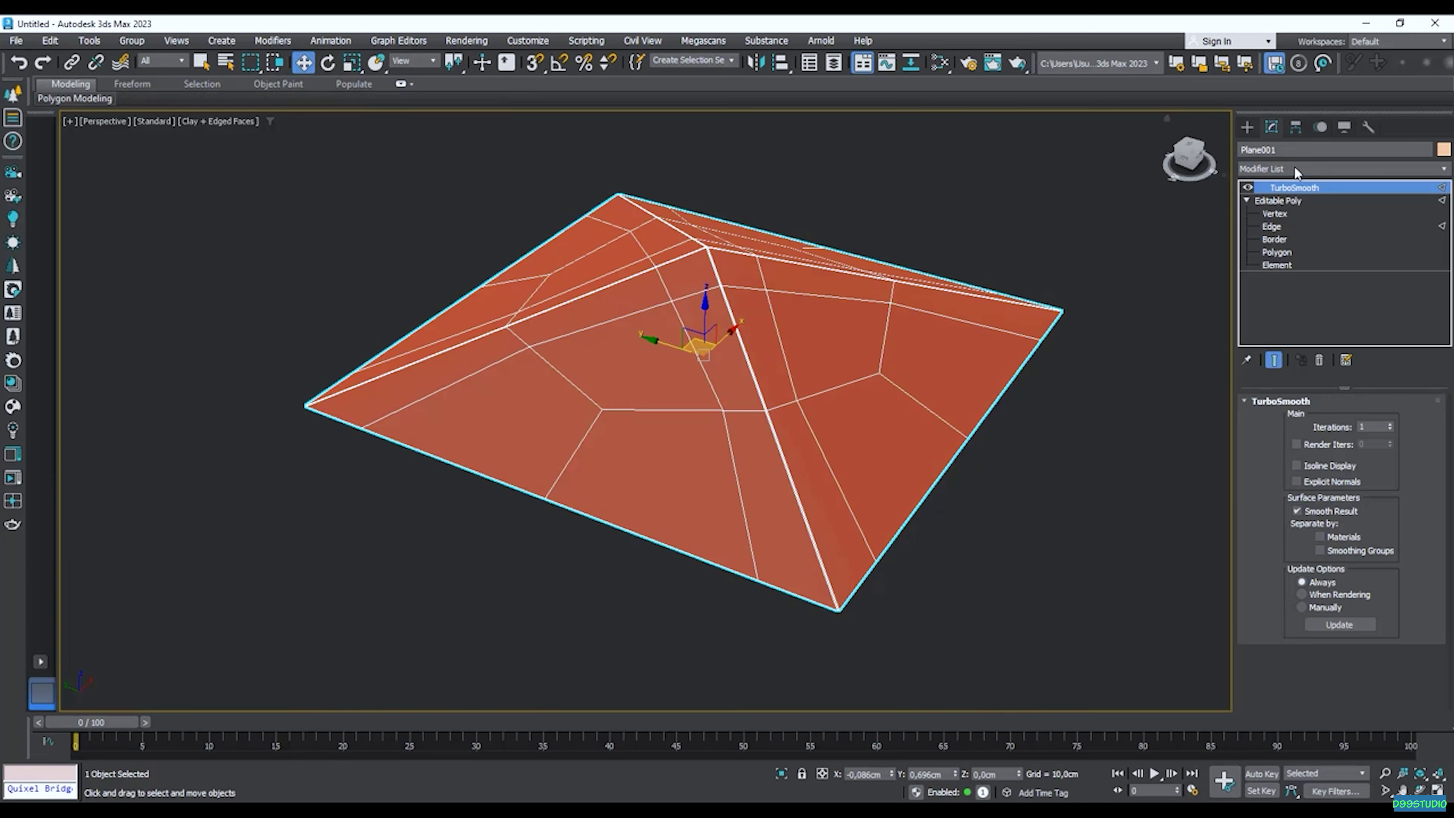
Examine the smoothed plane from several angles with its edged faces switched off and on again.
middle_click_drag(790, 163, 818, 156, "alt")
left_click(819, 158)
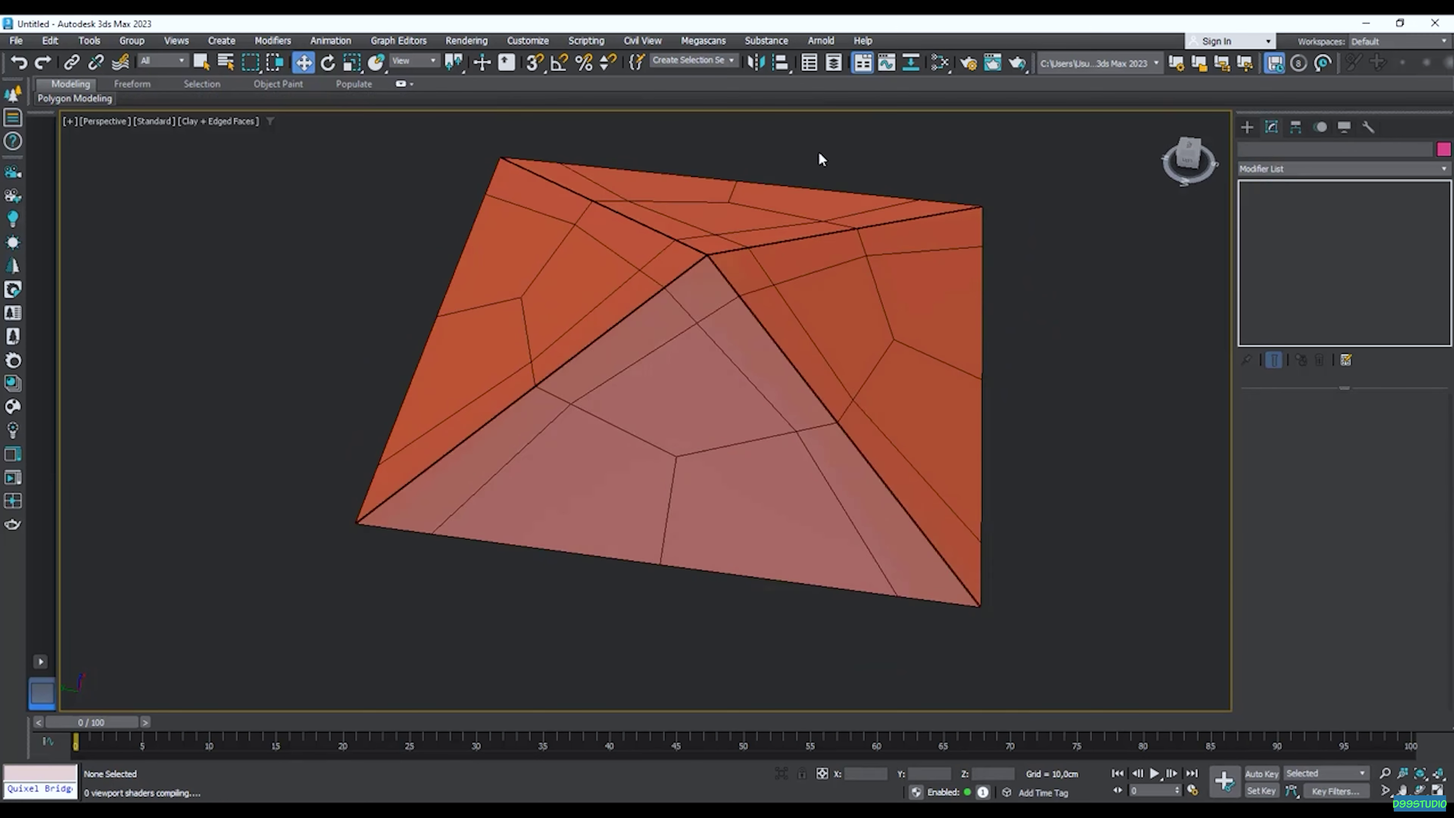
key("F4")
middle_click_drag(853, 271, 697, 374, "alt")
scroll(702, 430, "up", 3)
key("F4")
scroll(664, 463, "down", 3)
scroll(693, 445, "up", 3)
middle_click_drag(652, 445, 607, 445, "alt")
Add a Shell modifier to the smoothed plane and set its outer amount to 5 cm.
left_click(607, 445)
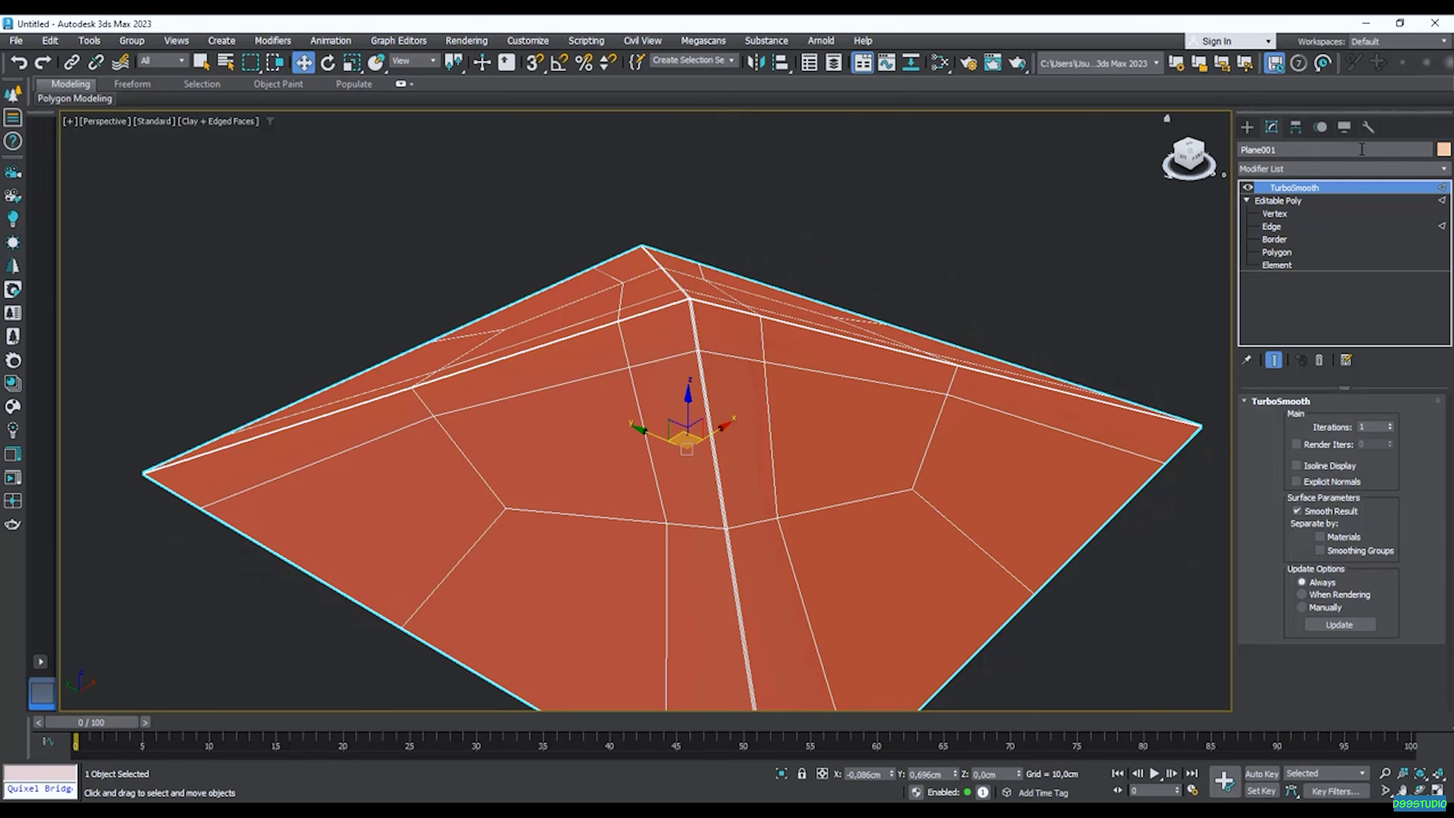
left_click(1334, 168)
type("shell")
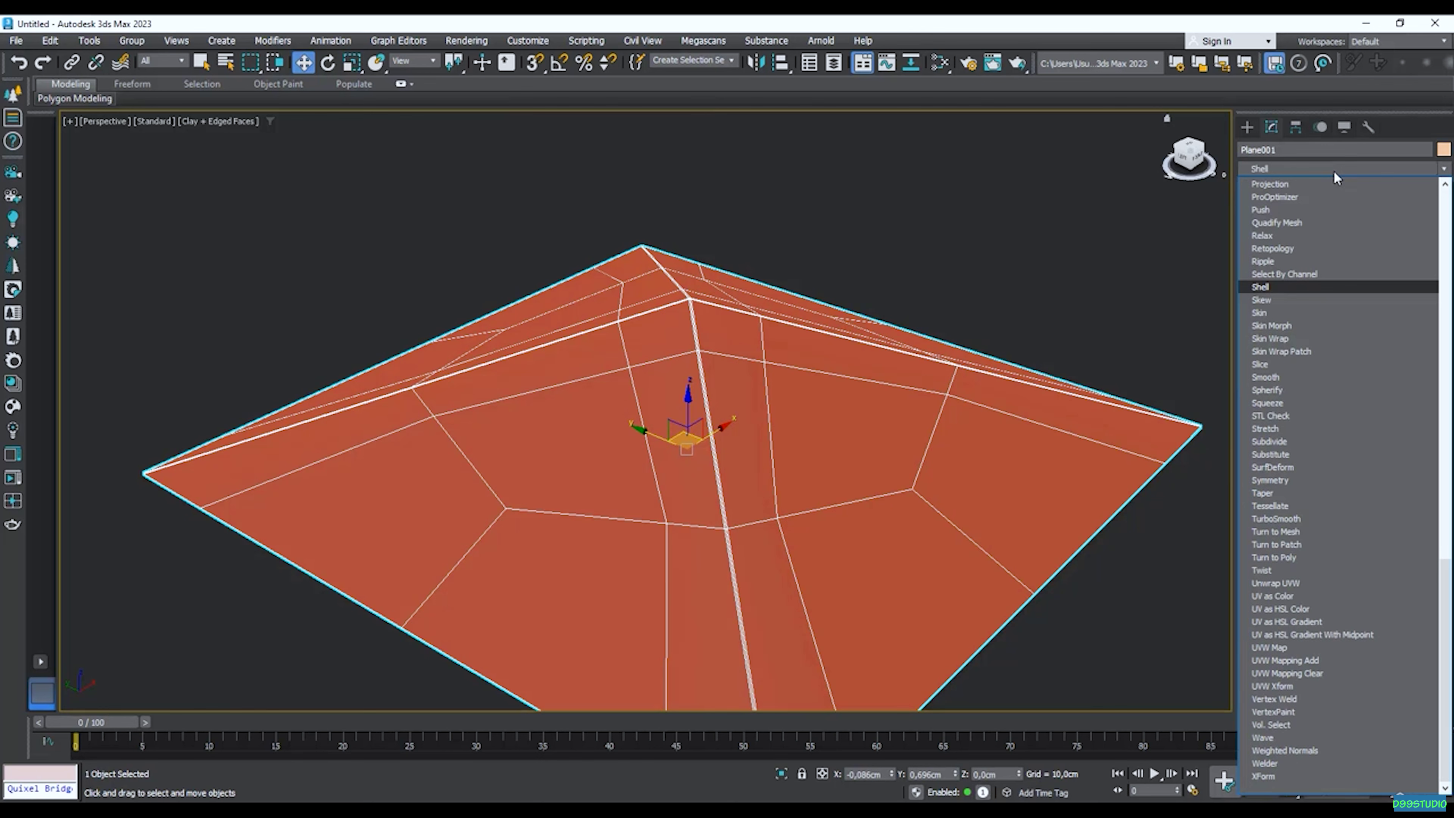
key("Return")
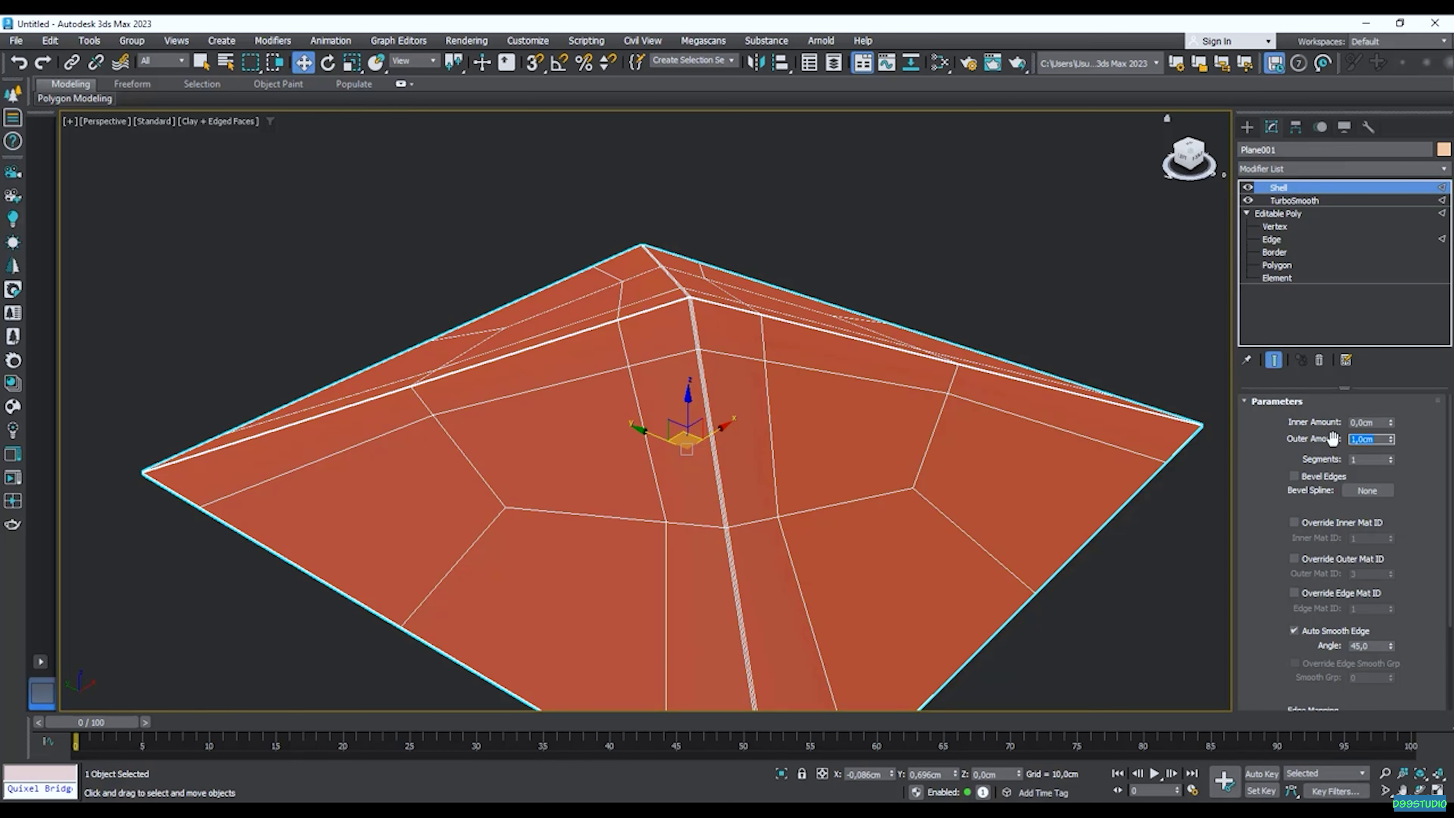
key("Return")
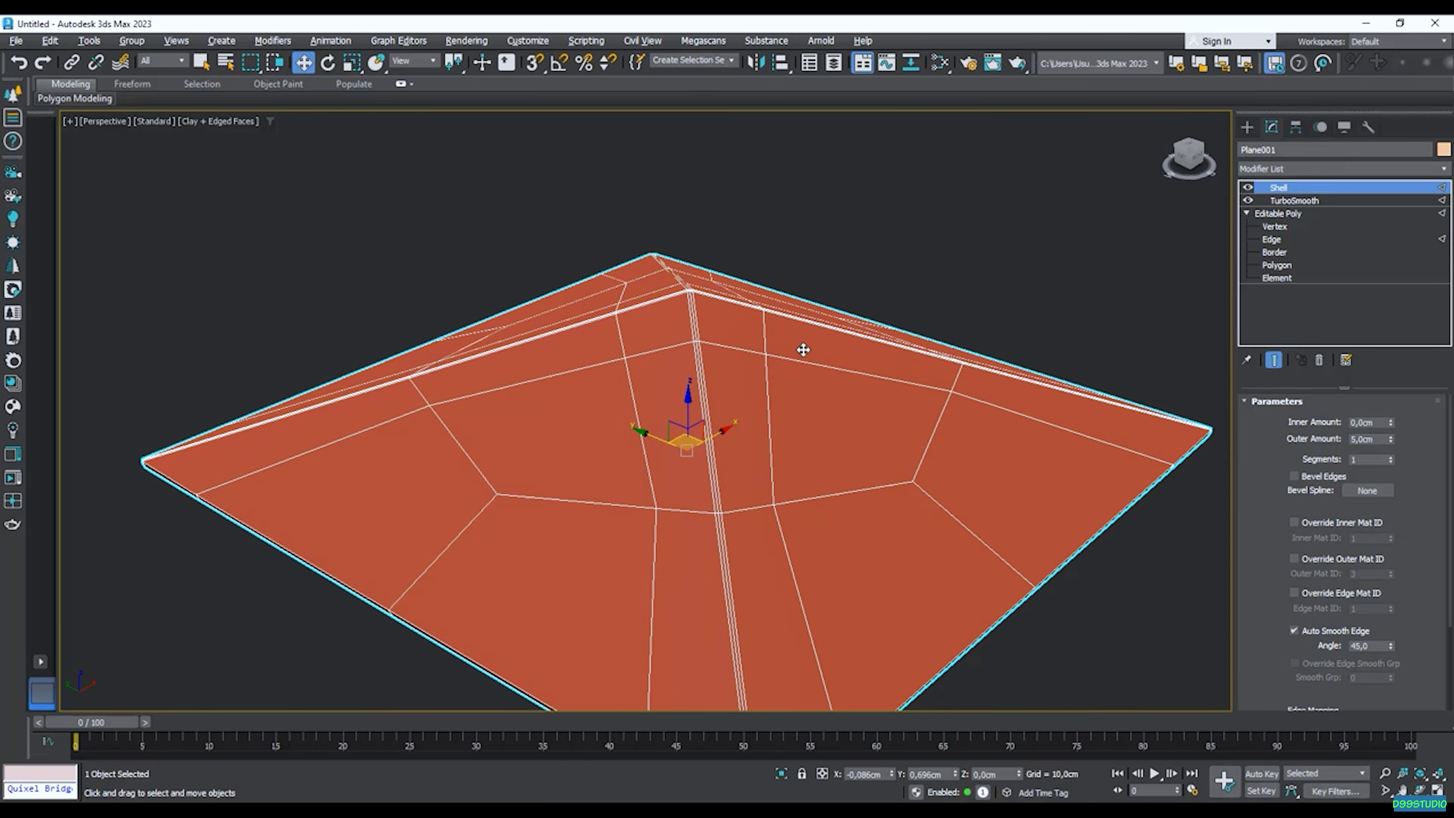
Enable Straighten Corners for the Shell modifier after checking the thickness along the plane's outer rim.
scroll(1268, 474, "down", 1)
scroll(1269, 474, "down", 3)
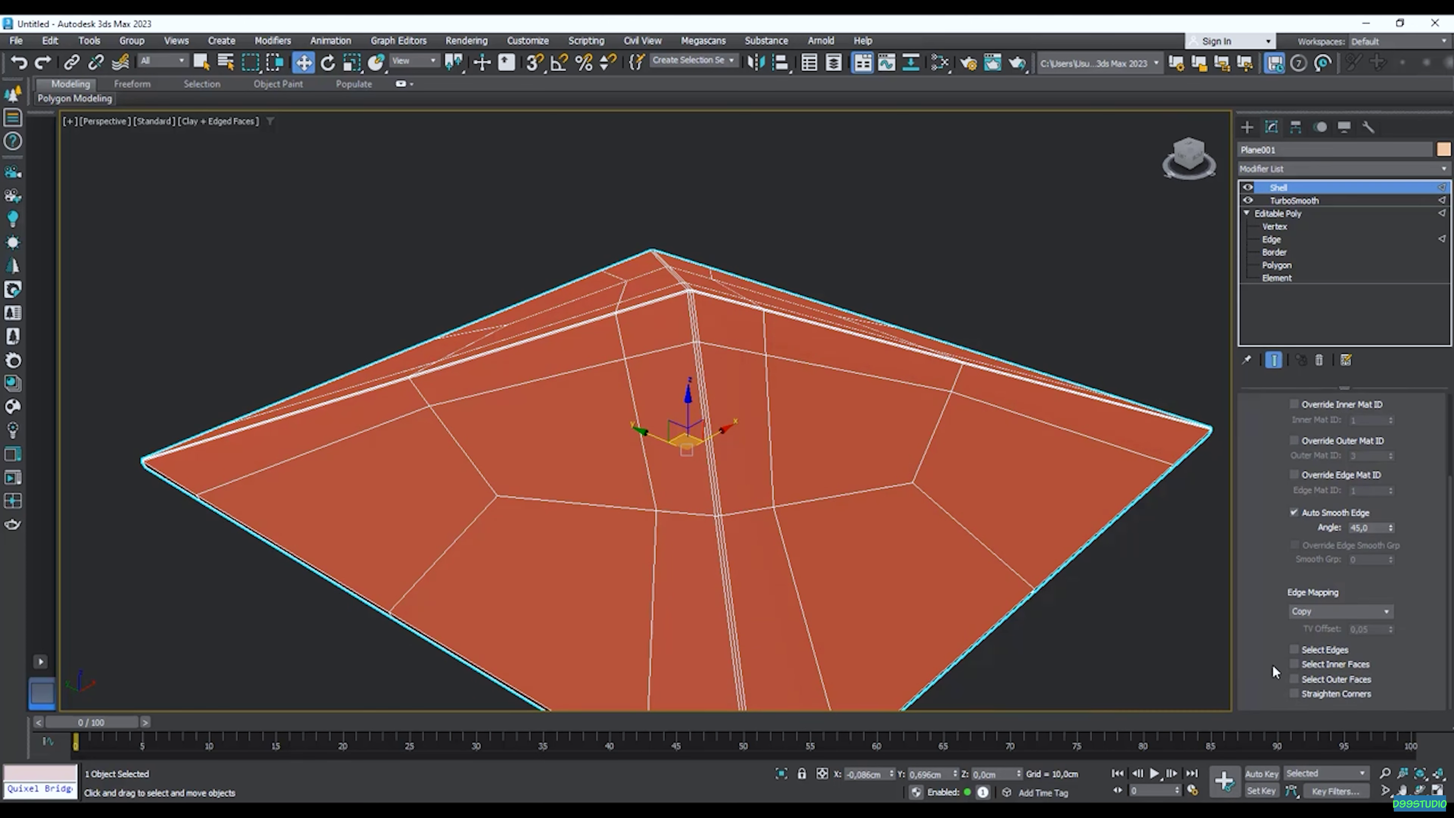
scroll(1293, 695, "up", 1)
scroll(1292, 659, "down", 1)
scroll(1147, 466, "up", 2)
scroll(1147, 466, "down", 3)
mouse_move(1132, 445)
middle_mouse_down("alt")
mouse_move(1137, 432)
mouse_move(1120, 454)
middle_mouse_up("alt")
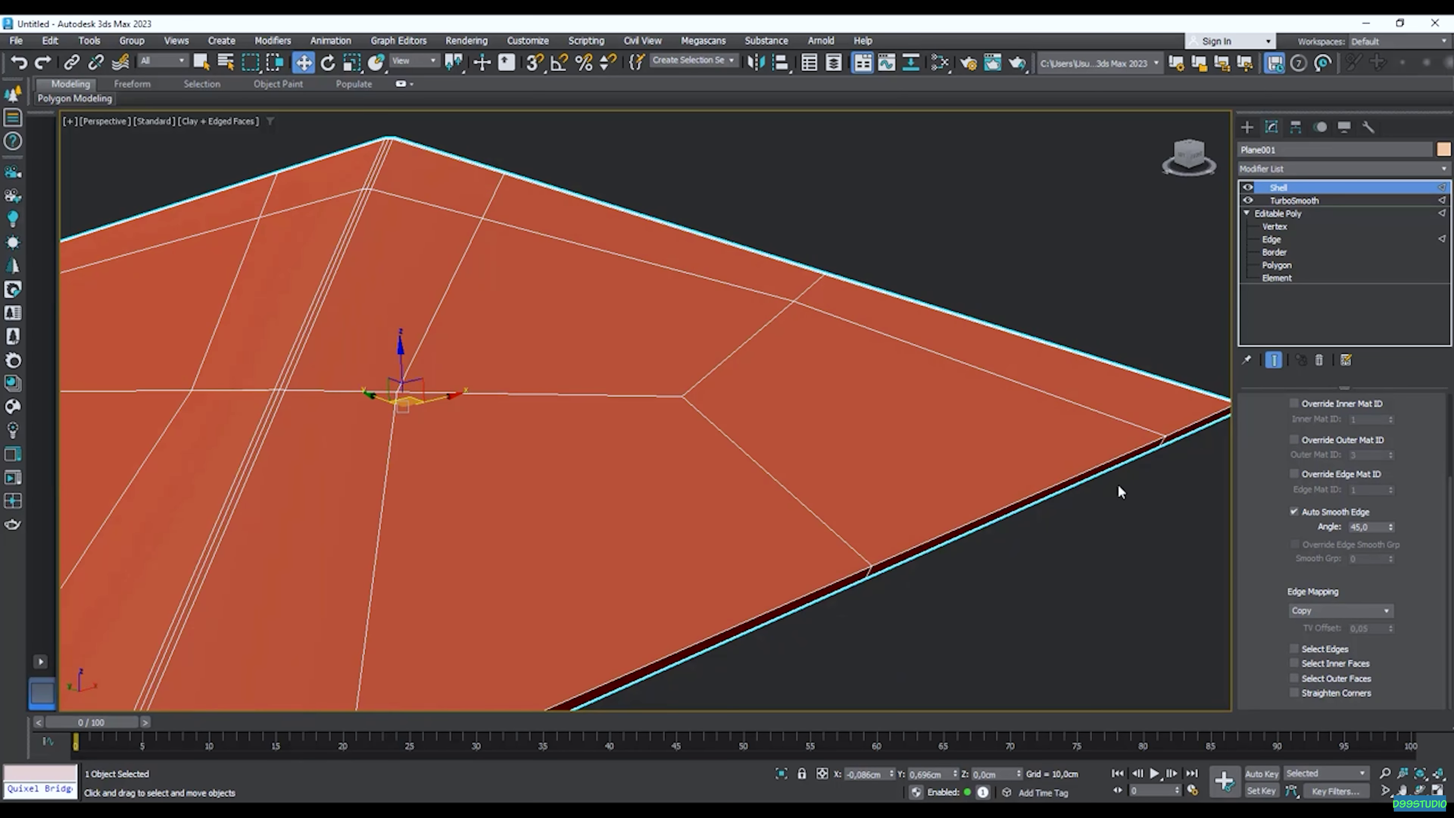
scroll(741, 395, "down", 4)
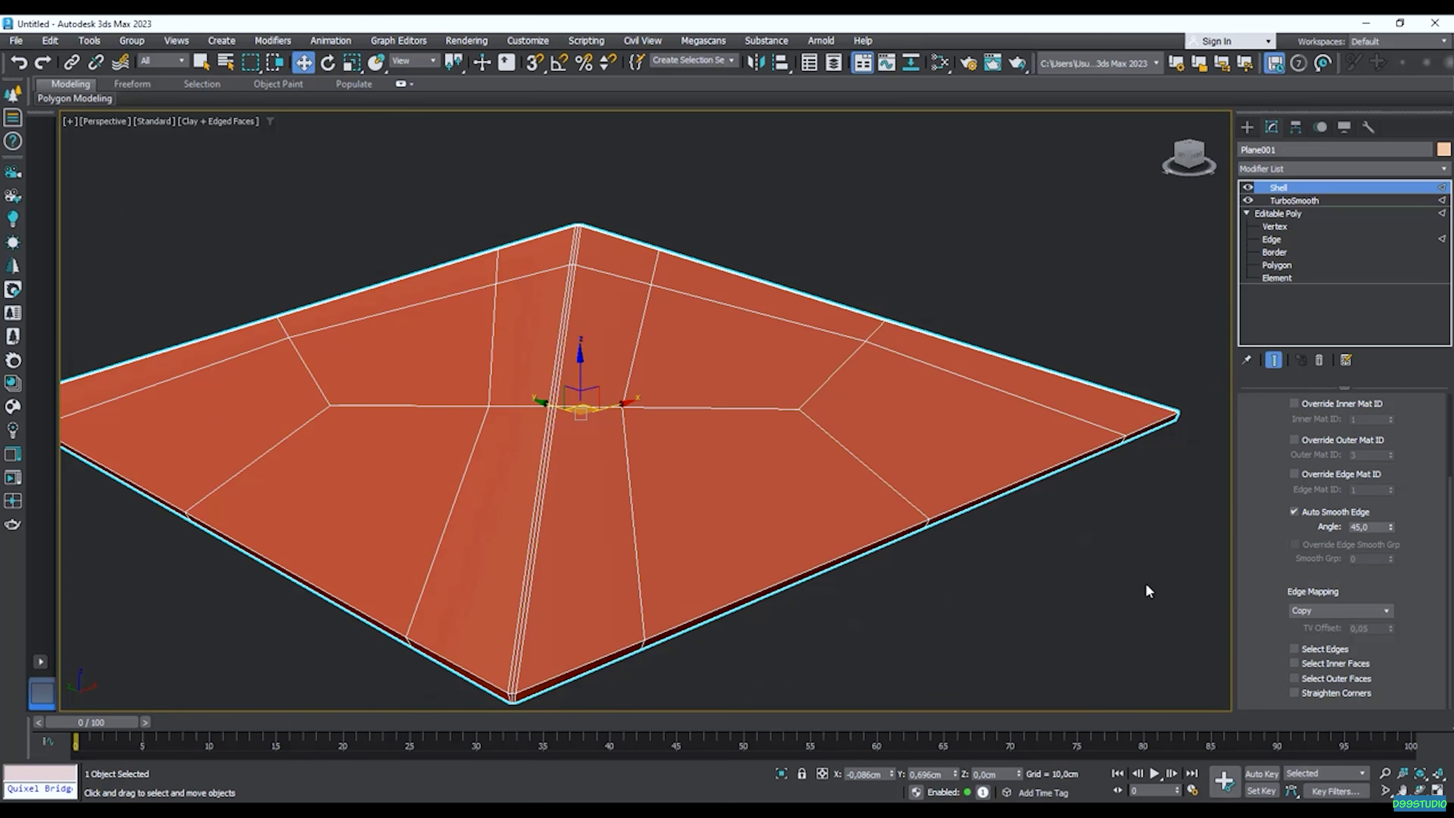
left_click(1293, 693)
Add an Edit Poly modifier above the Shell and expand its sub-object levels.
middle_click_drag(1095, 223, 859, 332, "alt")
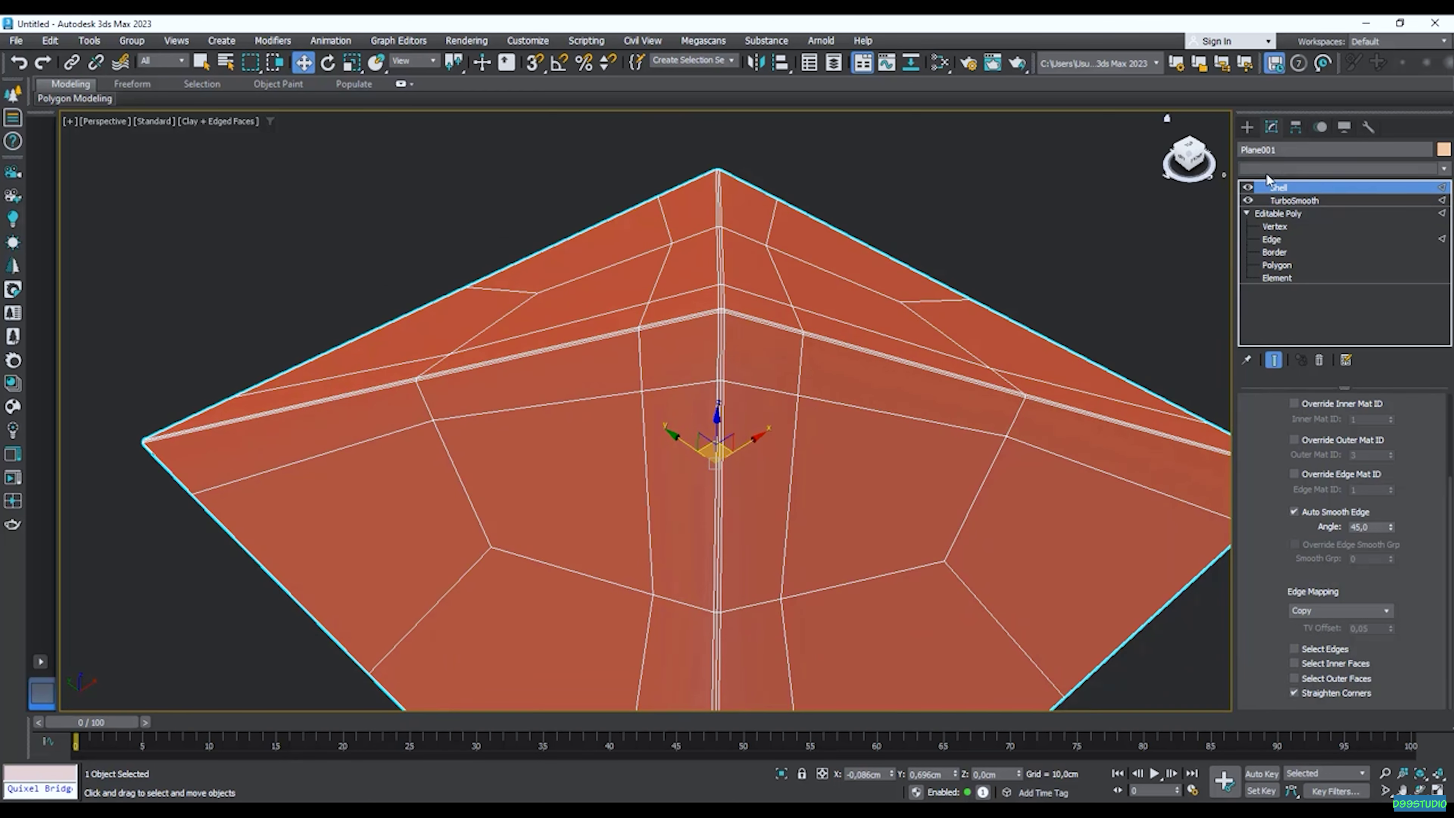
left_click(1267, 172)
key("e")
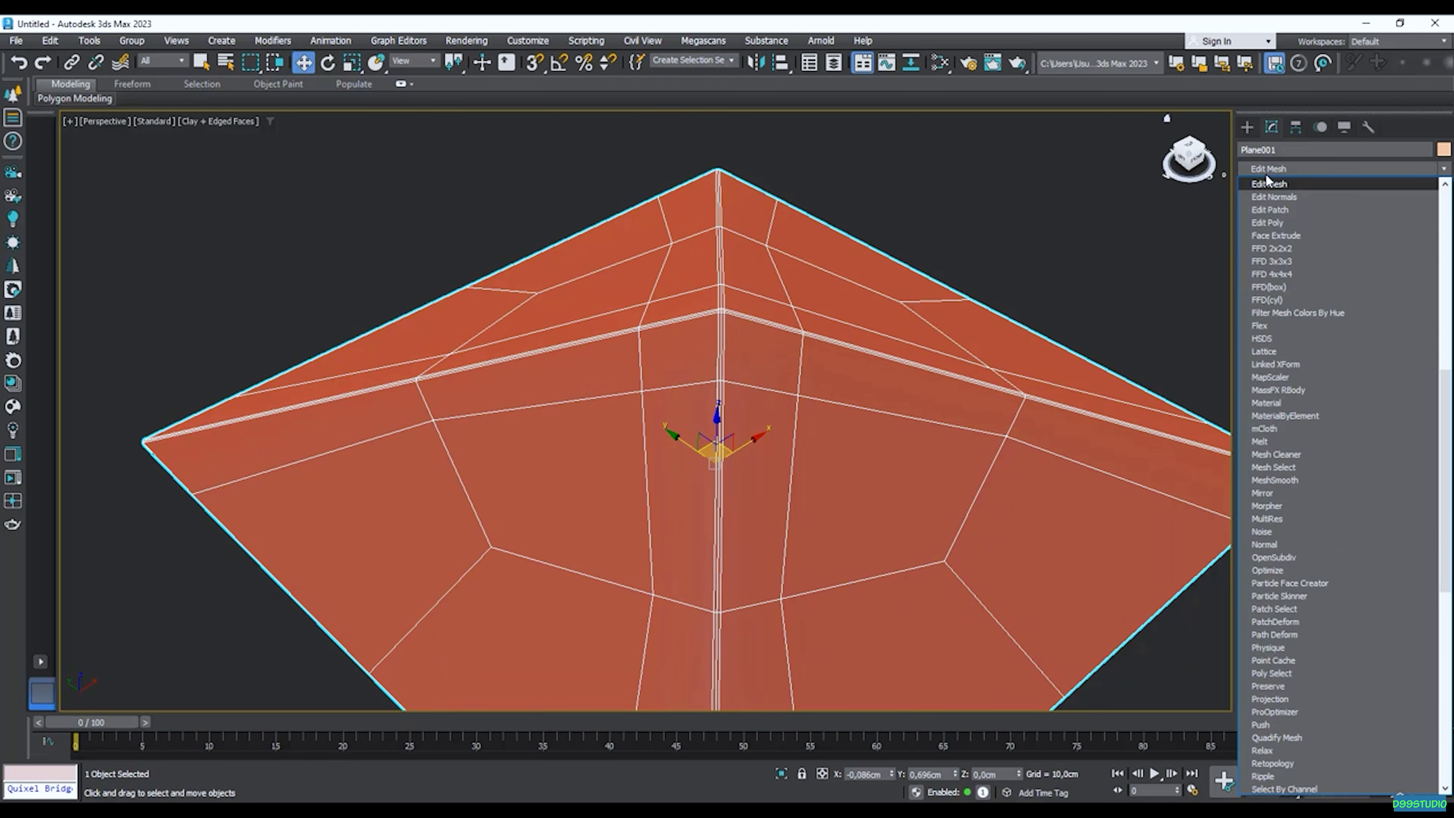
key("e")
key("e")
key("e")
key("Return")
left_click(1248, 226)
left_click(1262, 187)
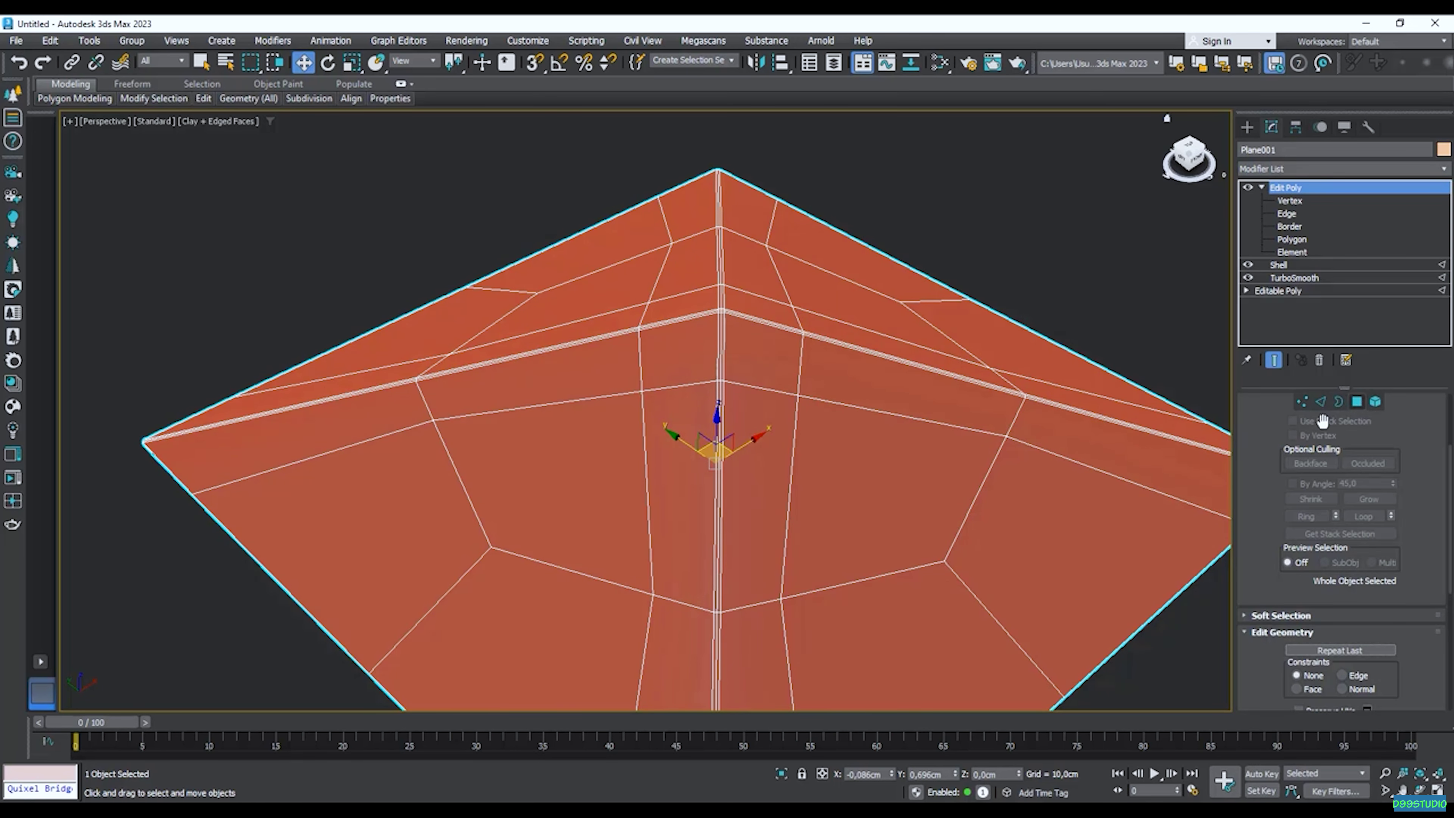
Select the four inner polygons around the apex, one on each sloping side, at the Edit Poly's Polygon level.
key("4")
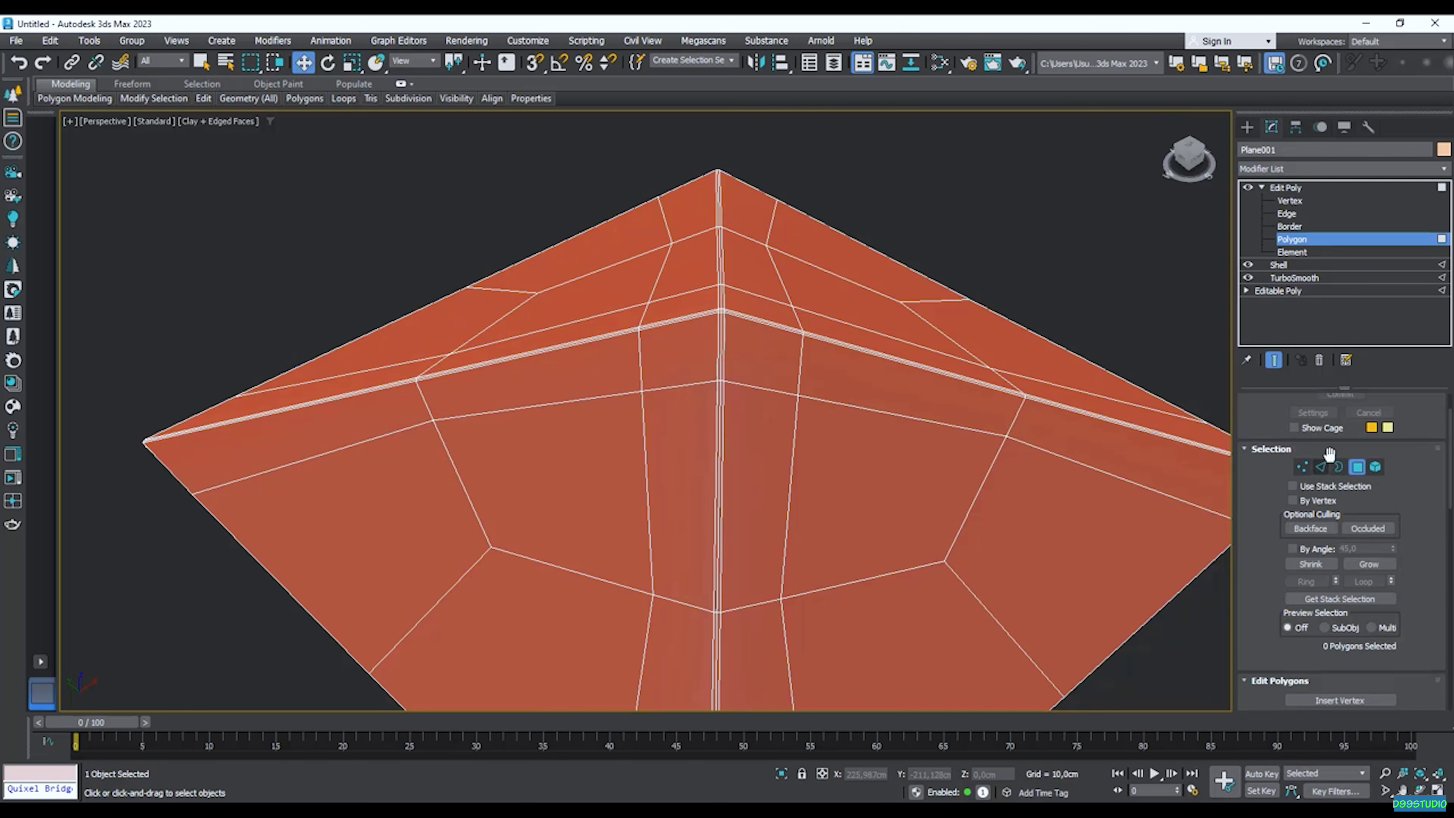
left_click(561, 445)
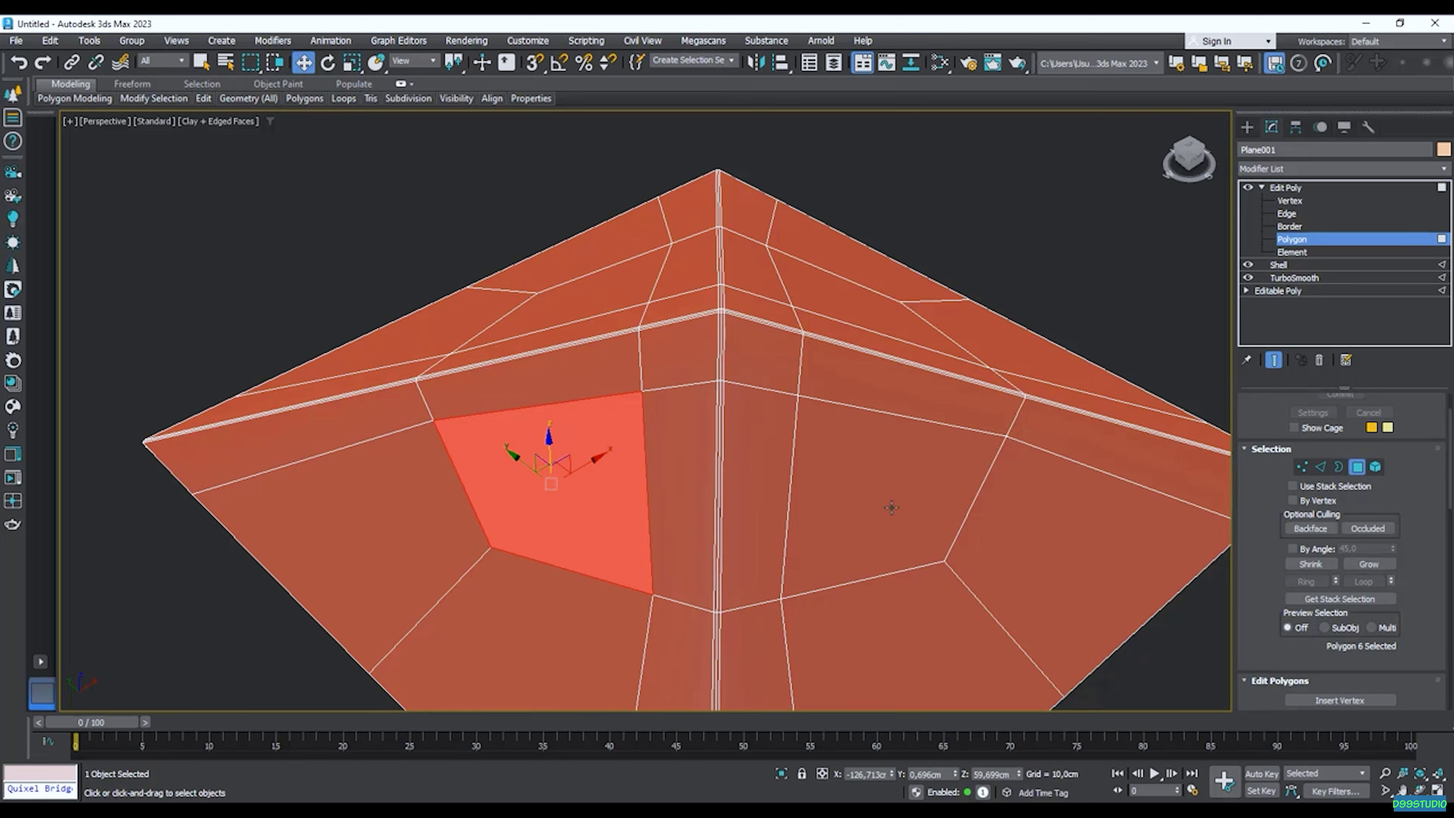
left_click(861, 483, "ctrl")
middle_click_drag(861, 483, 887, 490, "alt")
left_click(1008, 406, "ctrl")
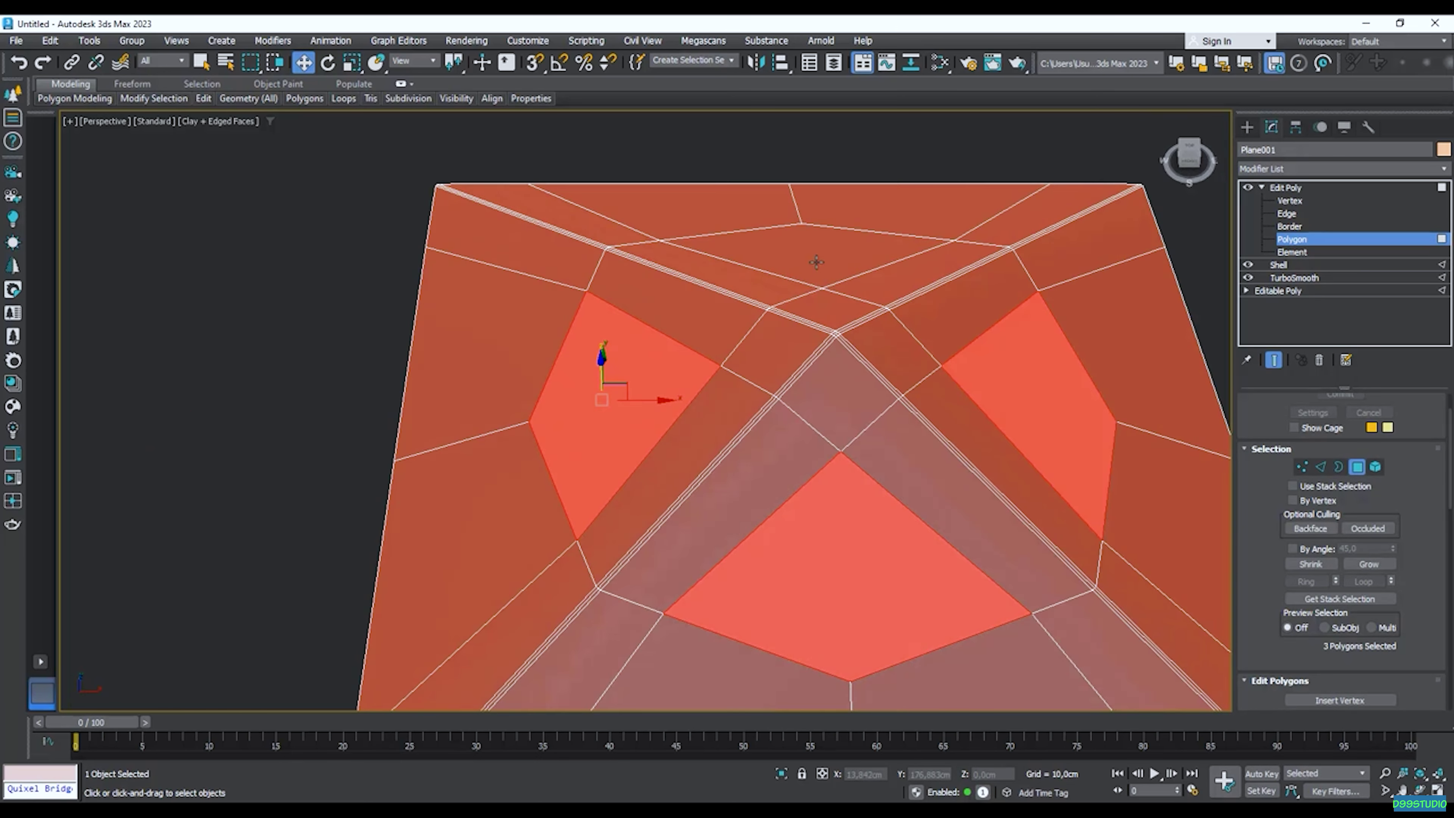
left_click(818, 262, "ctrl")
scroll(816, 352, "down", 4)
middle_click_drag(773, 455, 712, 402, "alt")
scroll(810, 396, "up", 4)
scroll(809, 397, "down", 3)
scroll(711, 403, "up", 3)
Extrude the four selected polygons inward with a height of -3 cm.
right_click(733, 377)
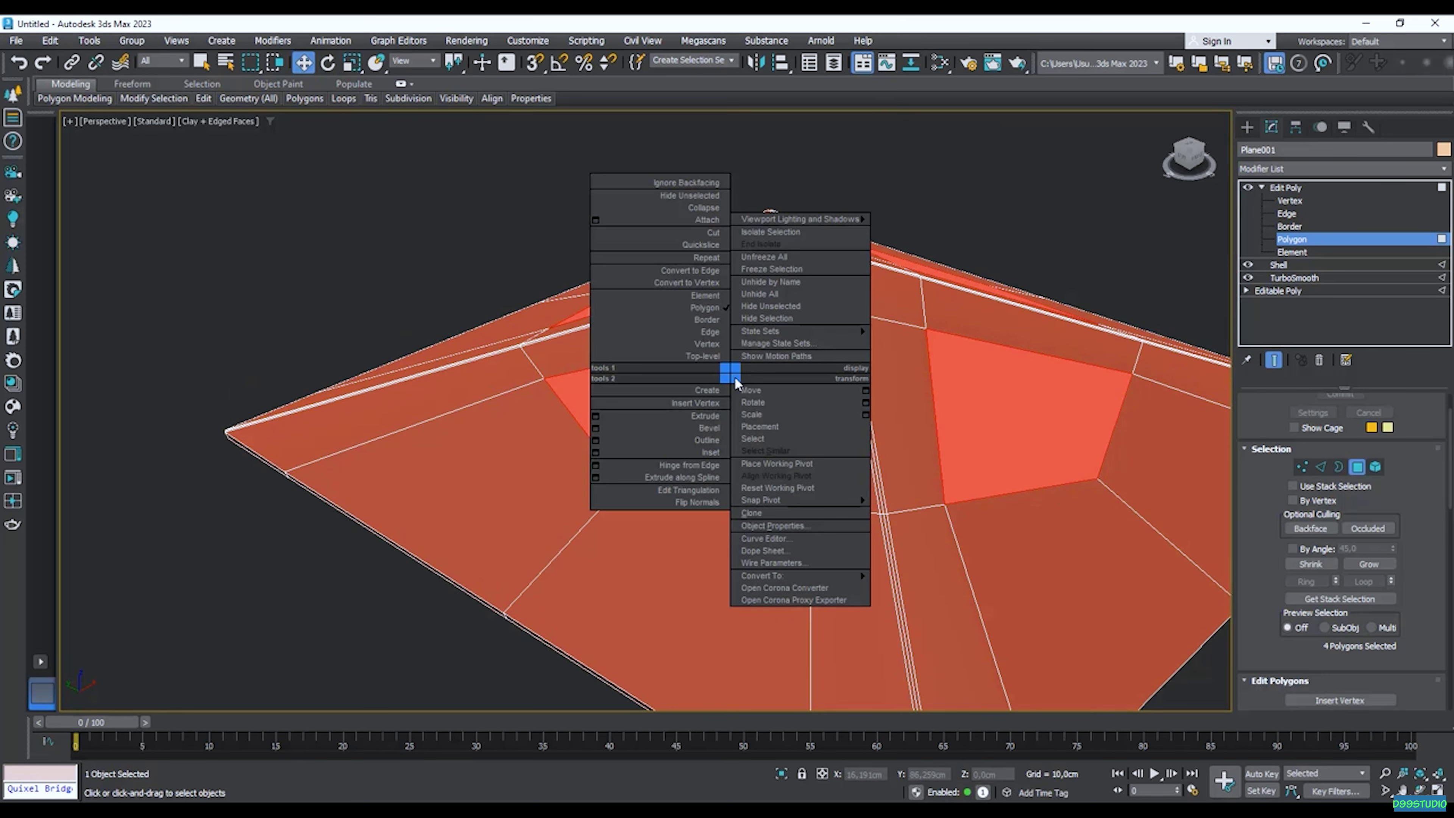
left_click(703, 407)
left_click_drag(657, 441, 657, 451)
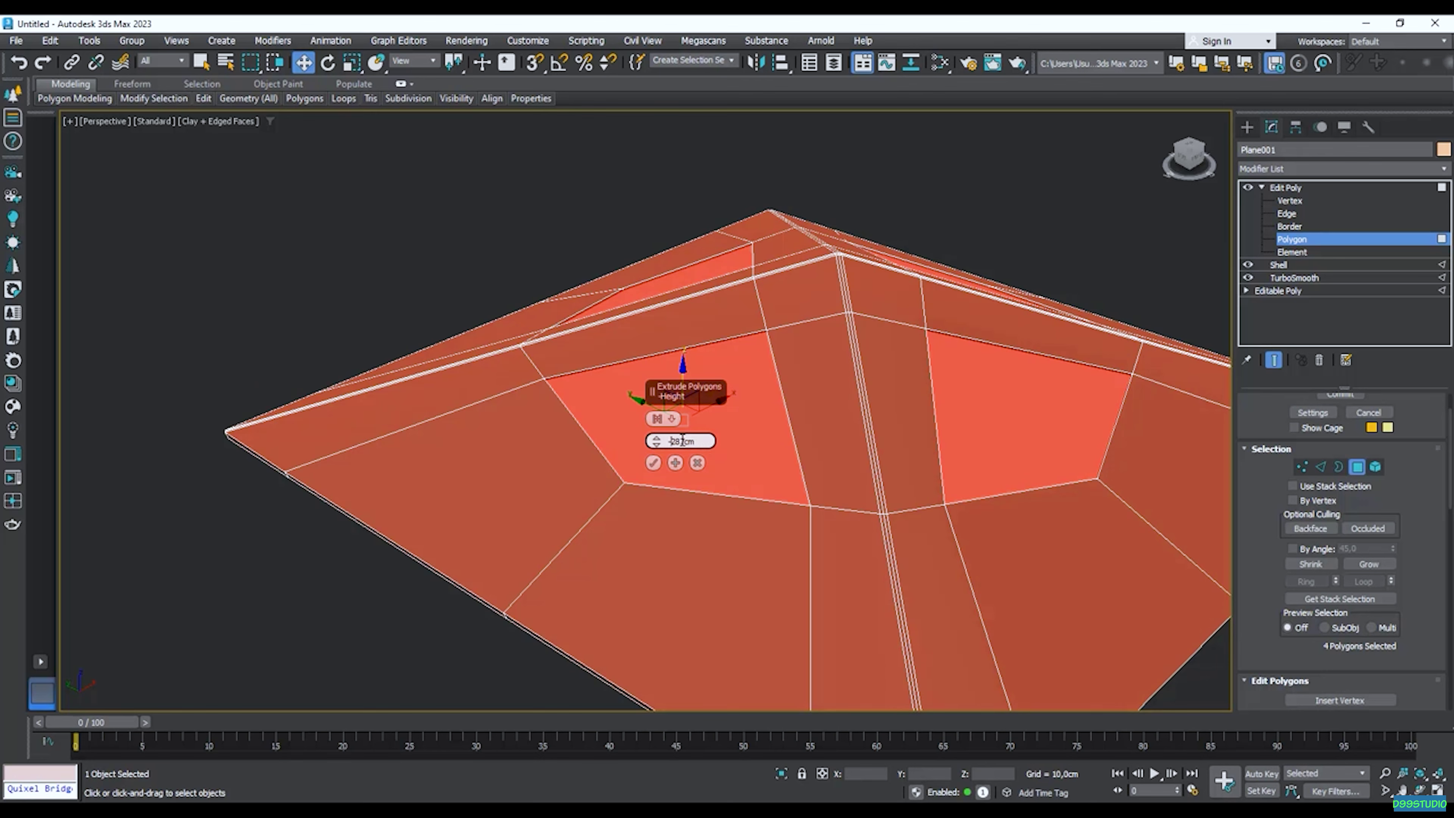
key("Return")
type("-3")
key("Return")
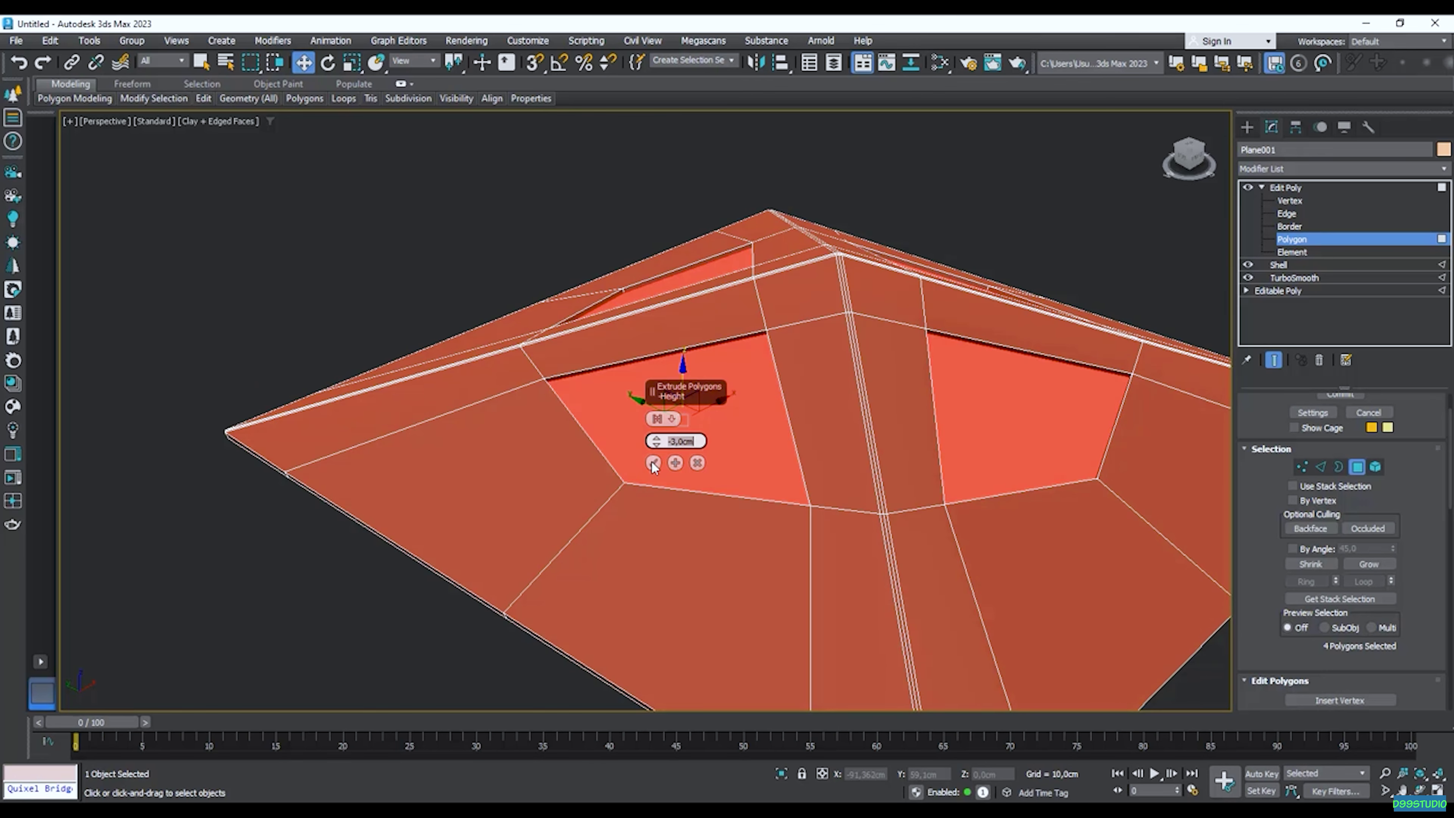
left_click(653, 463)
Leave the Polygon level and add a second TurboSmooth modifier above the Edit Poly.
middle_click_drag(649, 461, 978, 223, "alt")
left_click(1011, 252)
left_click(1289, 188)
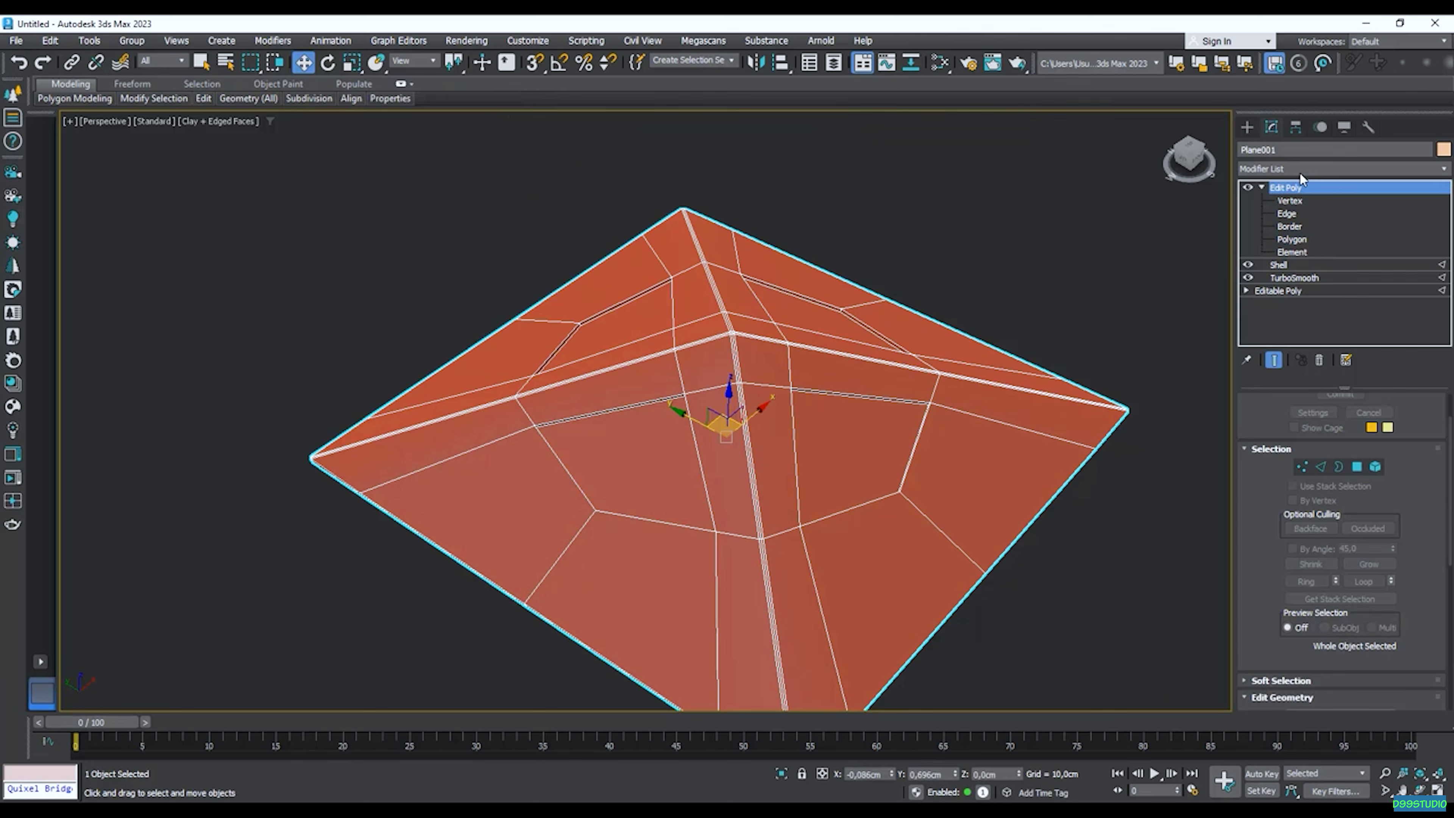
left_click(1300, 169)
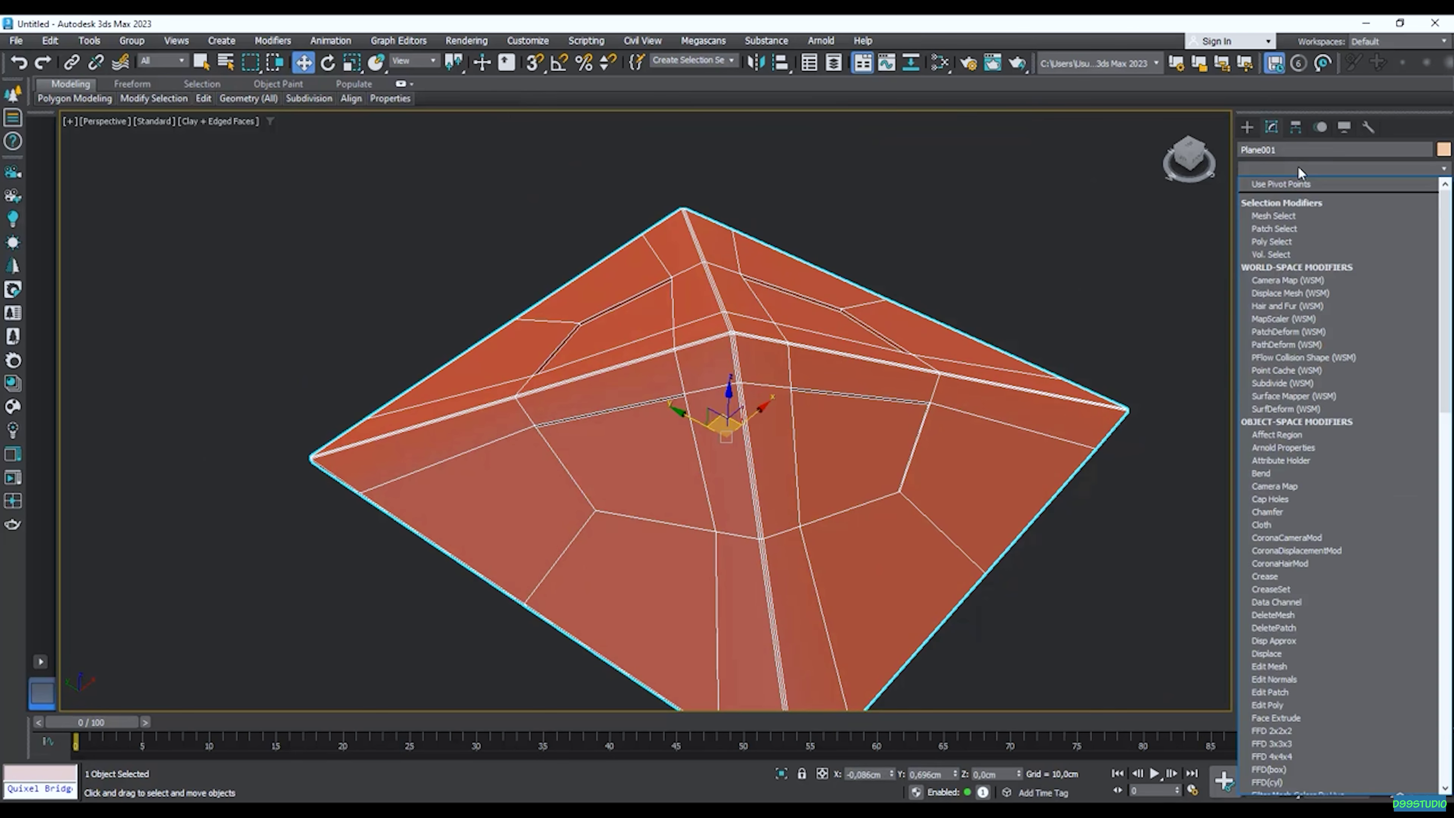
type("tu")
key("Return")
Examine how the second smoothing rounds the four recessed panels and the outer rim.
left_click(1059, 292)
scroll(690, 478, "up", 3)
middle_click_drag(690, 484, 656, 465, "alt")
scroll(741, 494, "up", 4)
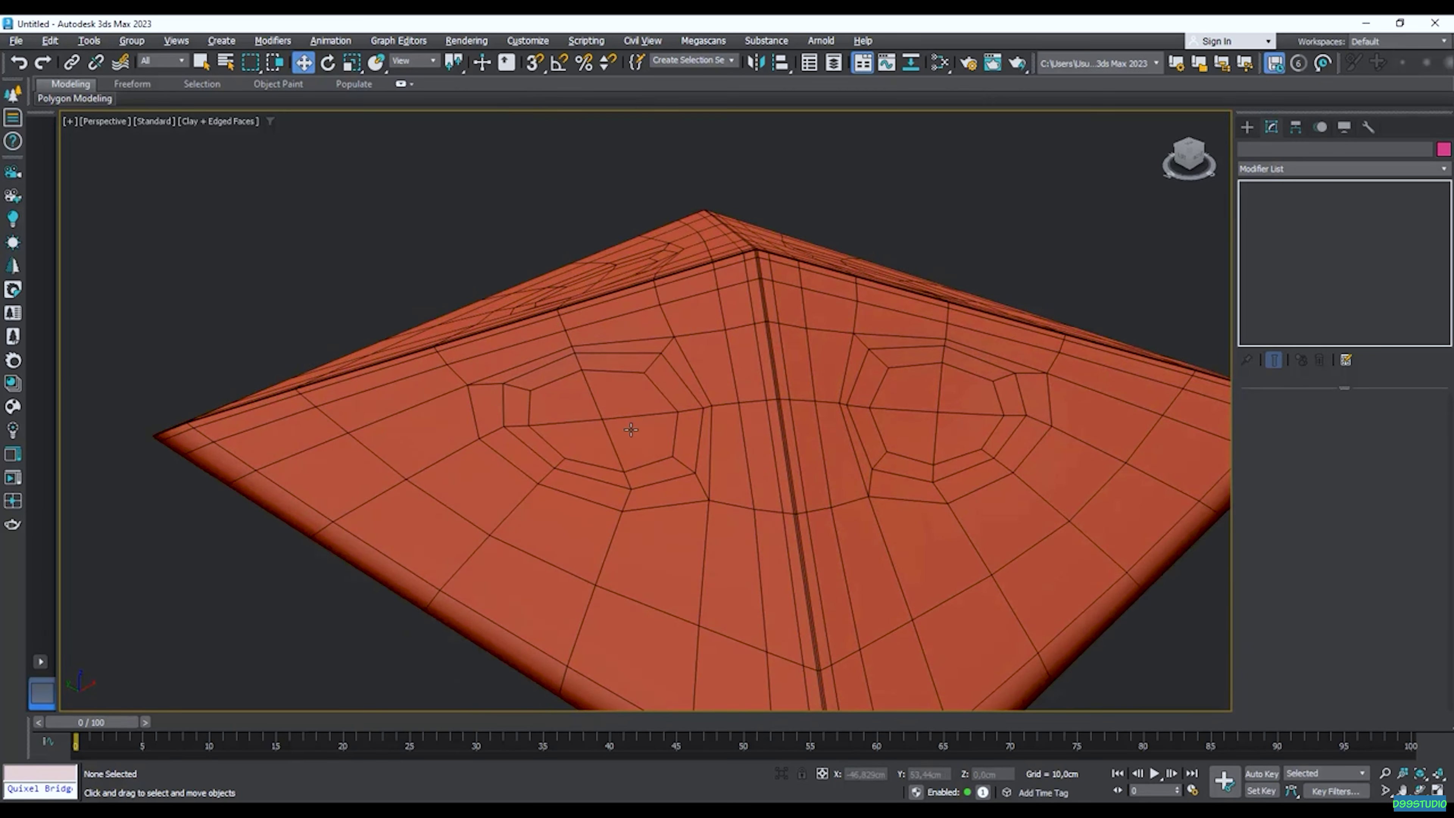
scroll(585, 426, "down", 3)
left_click(607, 430)
scroll(641, 435, "up", 3)
middle_click_drag(641, 436, 651, 435, "alt")
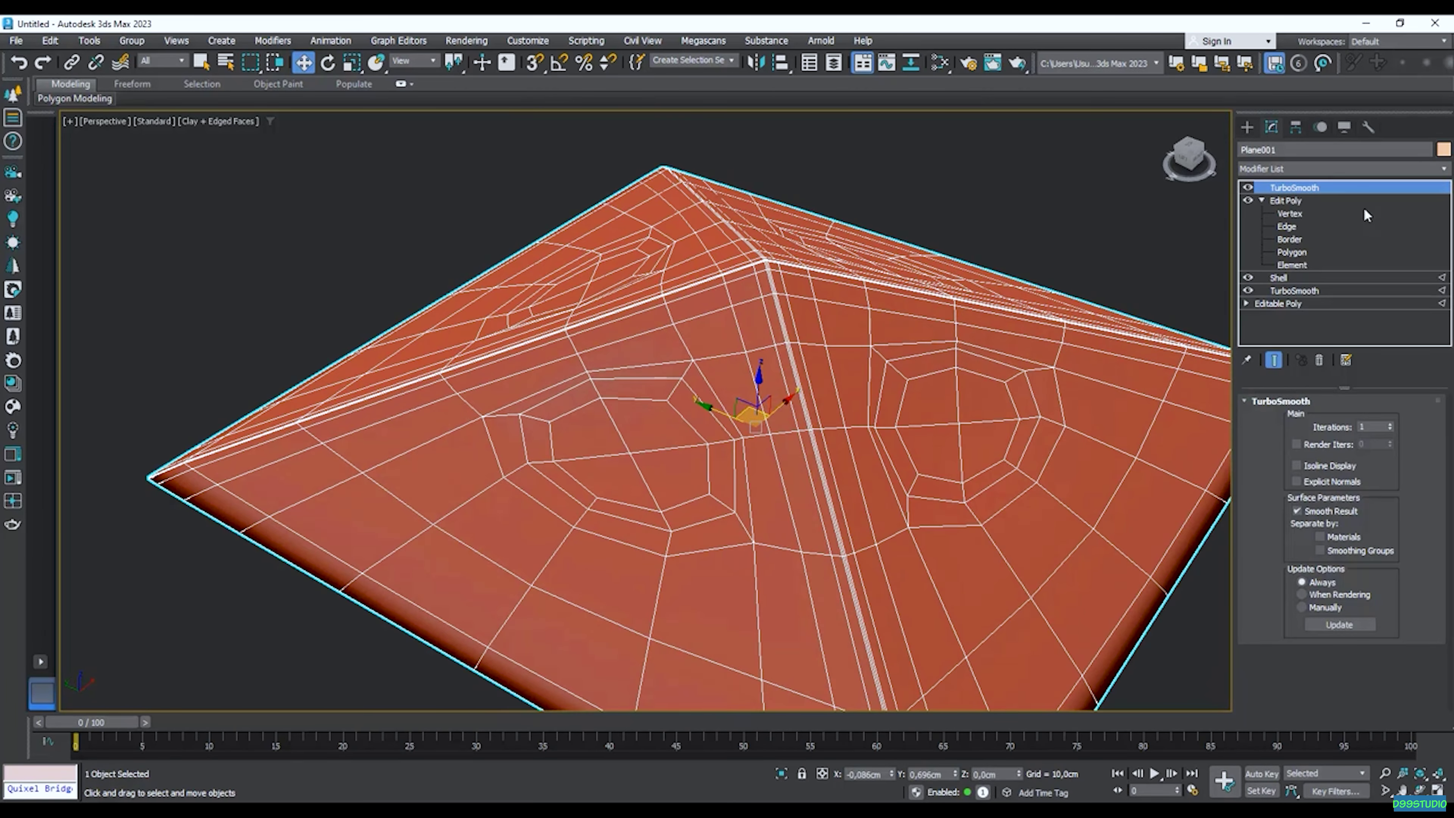
Return to the Edit Poly level and switch off the upper TurboSmooth's display to expose the recessed panels' base mesh.
left_click(1287, 200)
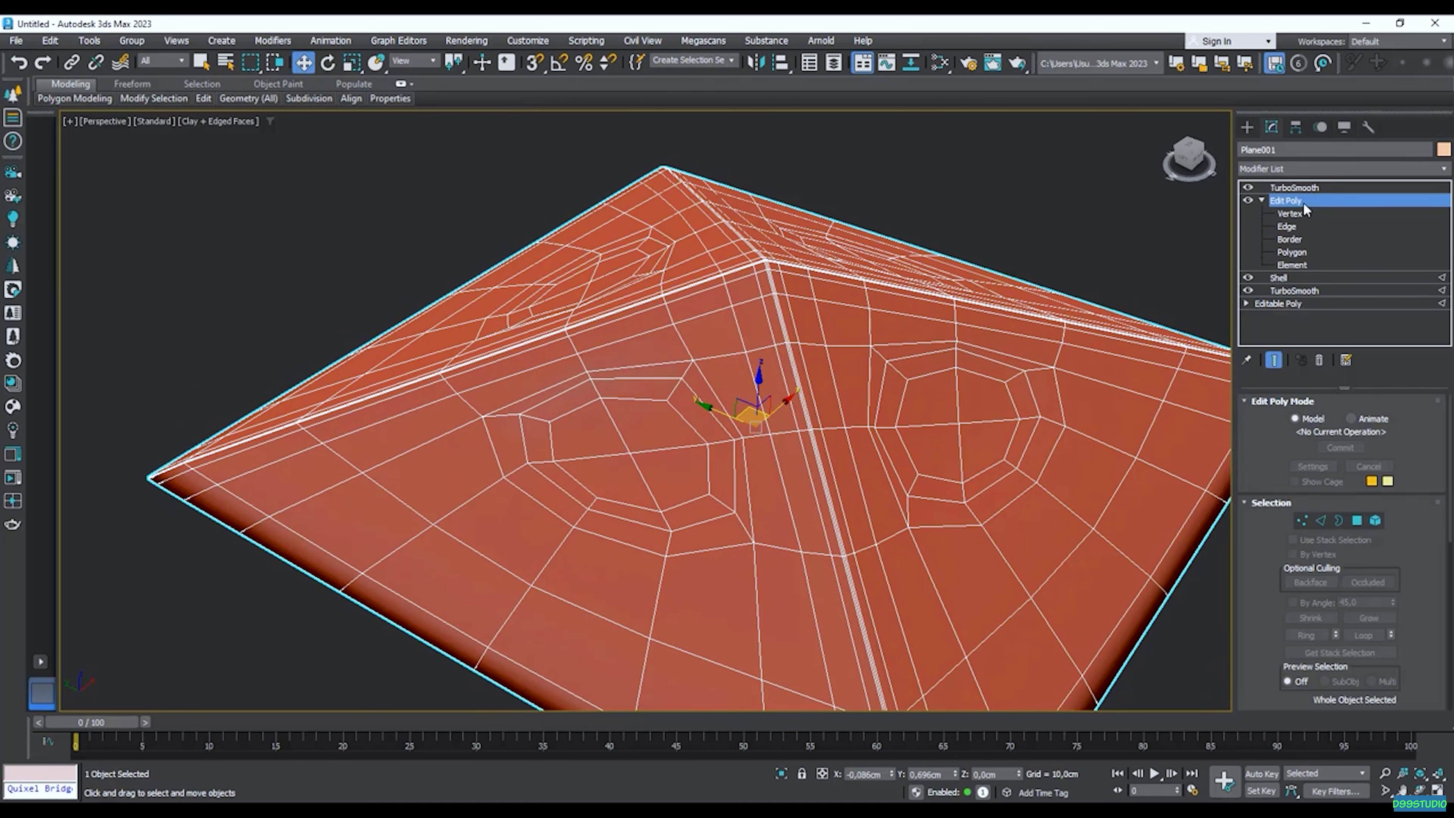
left_click(1249, 188)
scroll(519, 455, "up", 6)
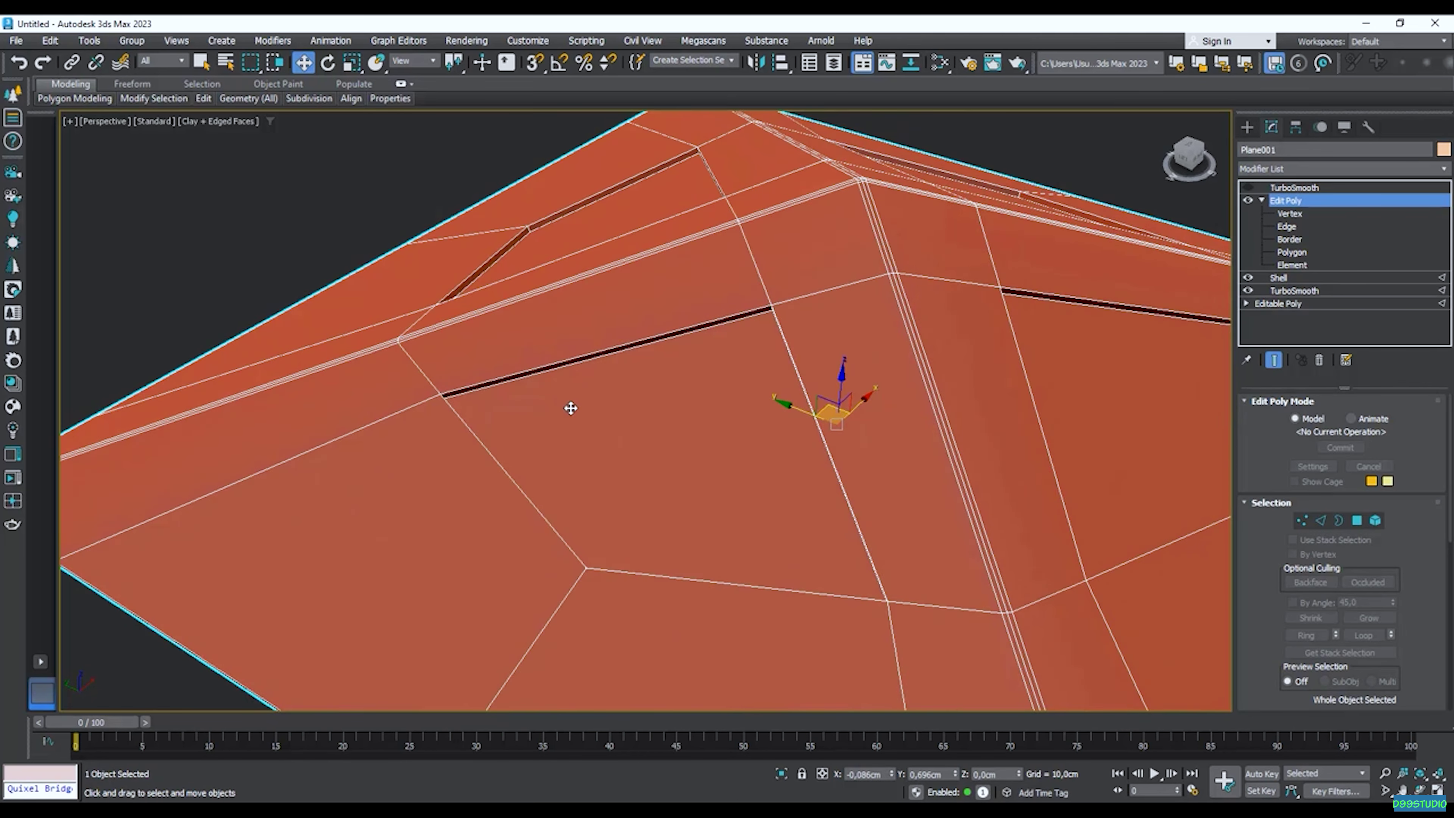
Select the four small polygons surrounding the raised centre at the Edit Poly's Polygon level.
middle_click_drag(531, 306, 671, 325, "alt")
scroll(594, 309, "down", 3)
scroll(671, 326, "up", 2)
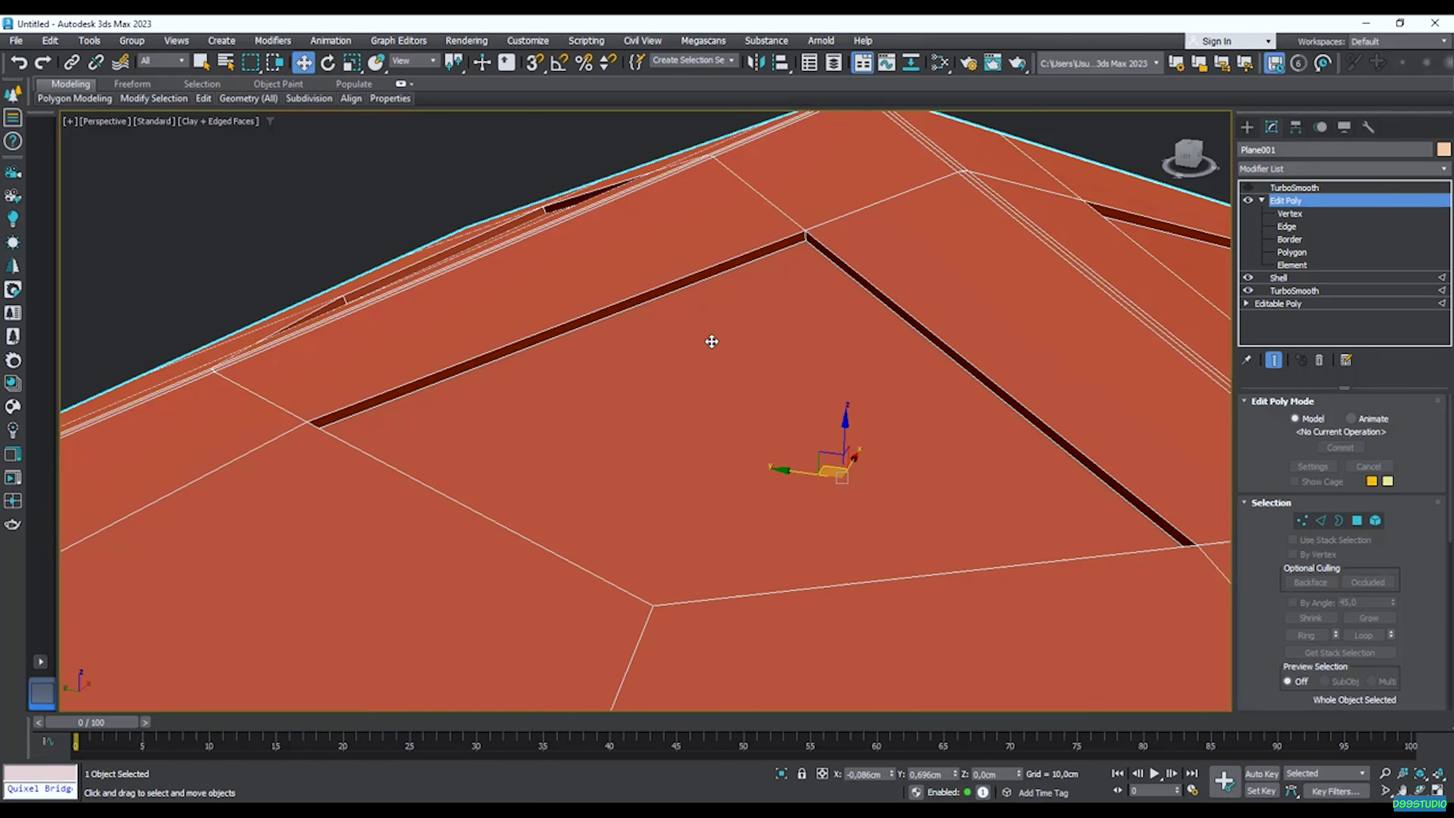
scroll(811, 332, "down", 1)
scroll(620, 405, "down", 2)
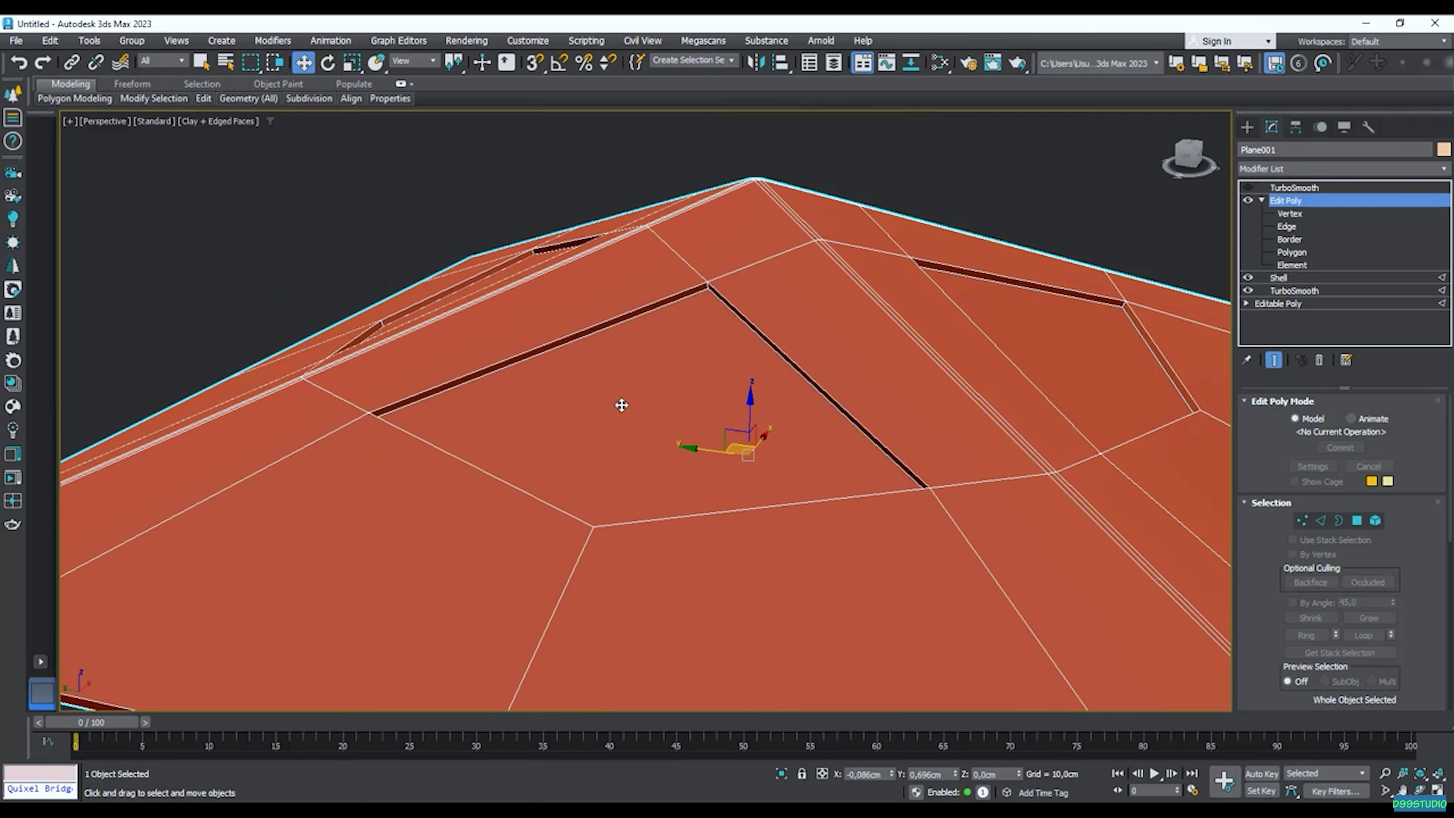
middle_click_drag(840, 407, 665, 393, "alt")
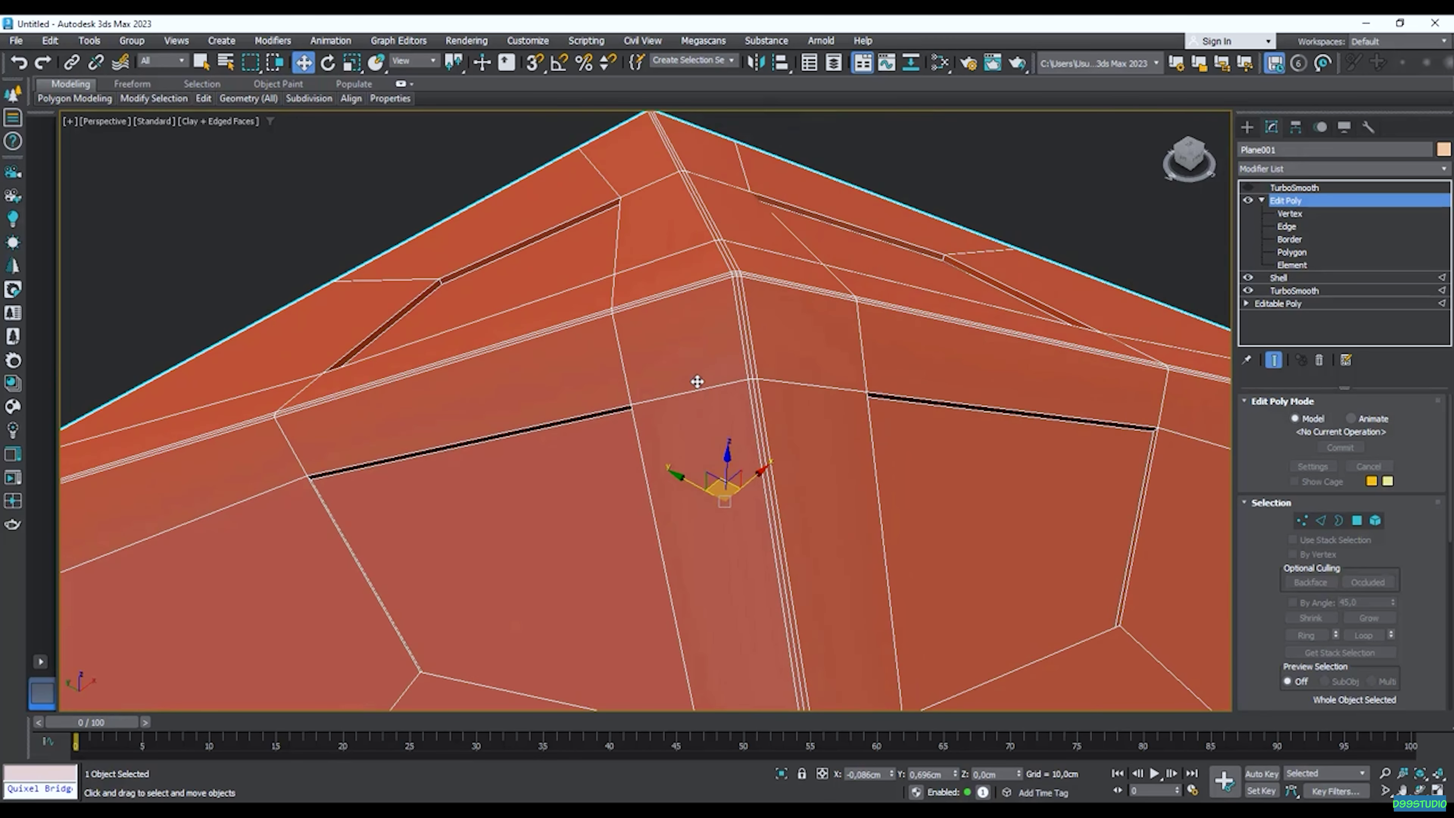
scroll(699, 358, "up", 2)
left_click(1305, 256)
middle_click_drag(618, 364, 518, 363, "alt")
left_click(625, 404)
left_click(518, 362, "ctrl")
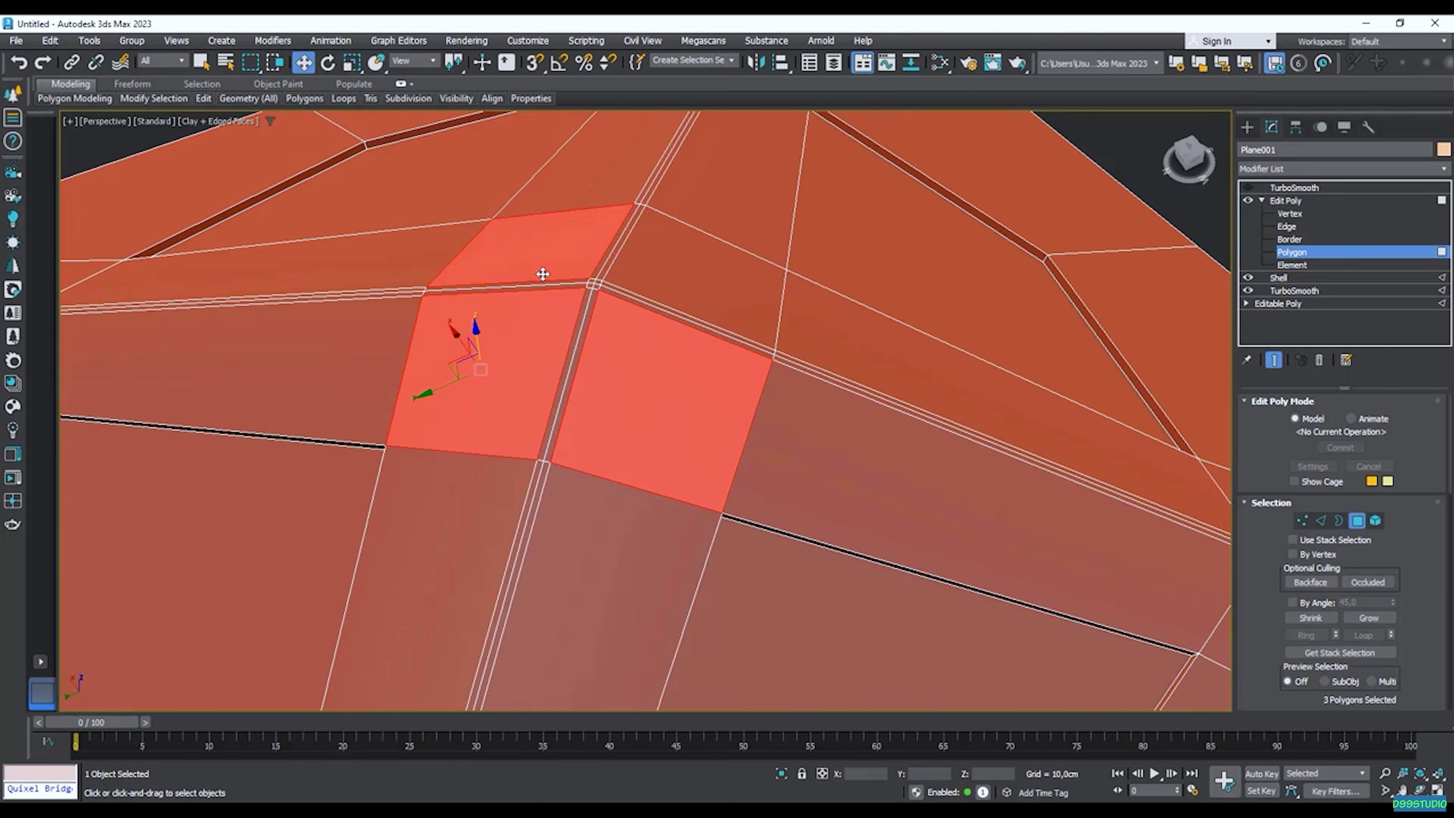
left_click(541, 274, "ctrl")
left_click(682, 271, "ctrl")
middle_click_drag(682, 271, 576, 388, "alt")
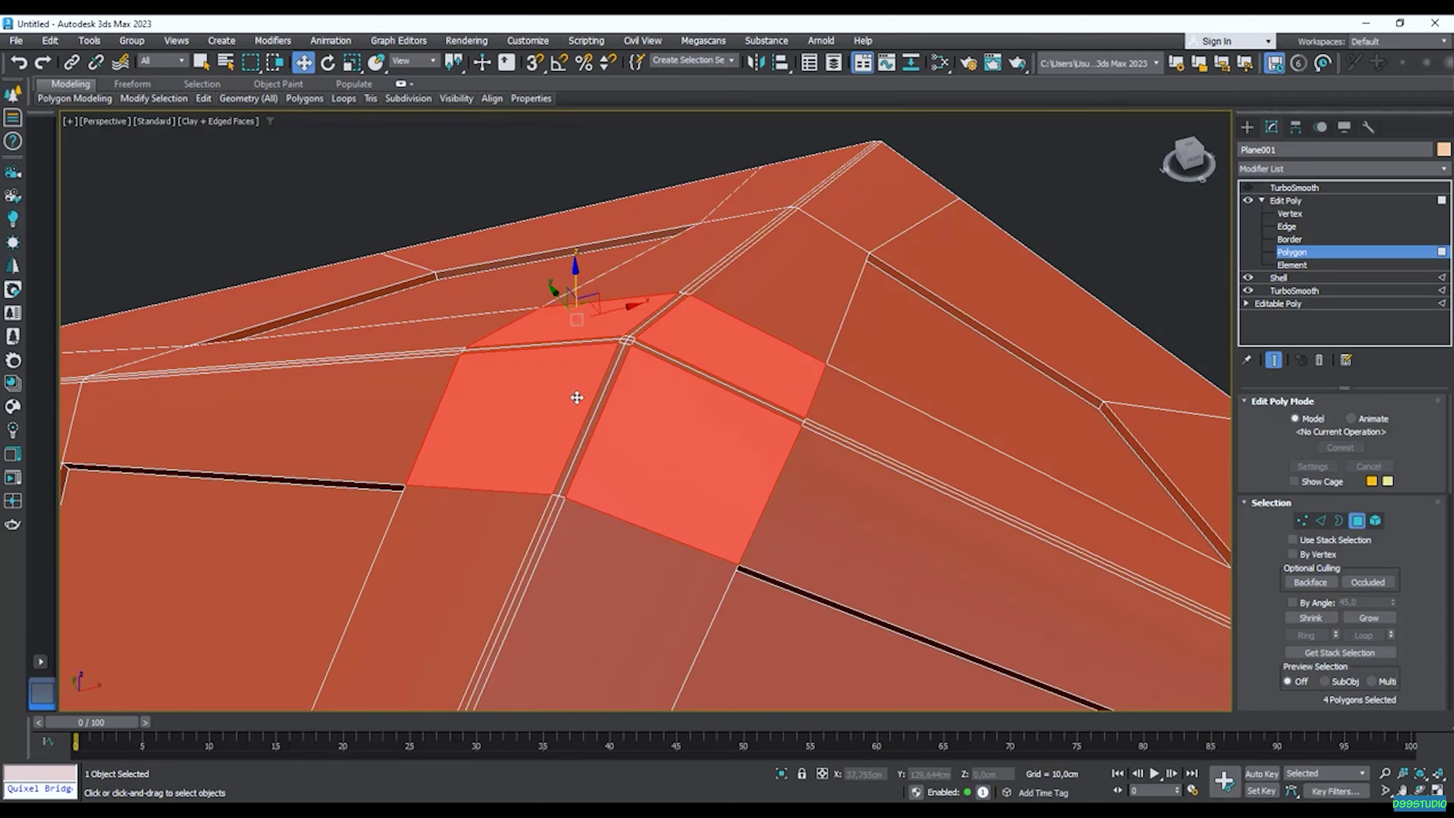
Inset the four selected polygons around the peak with an amount of 3.5 cm.
right_click(575, 399)
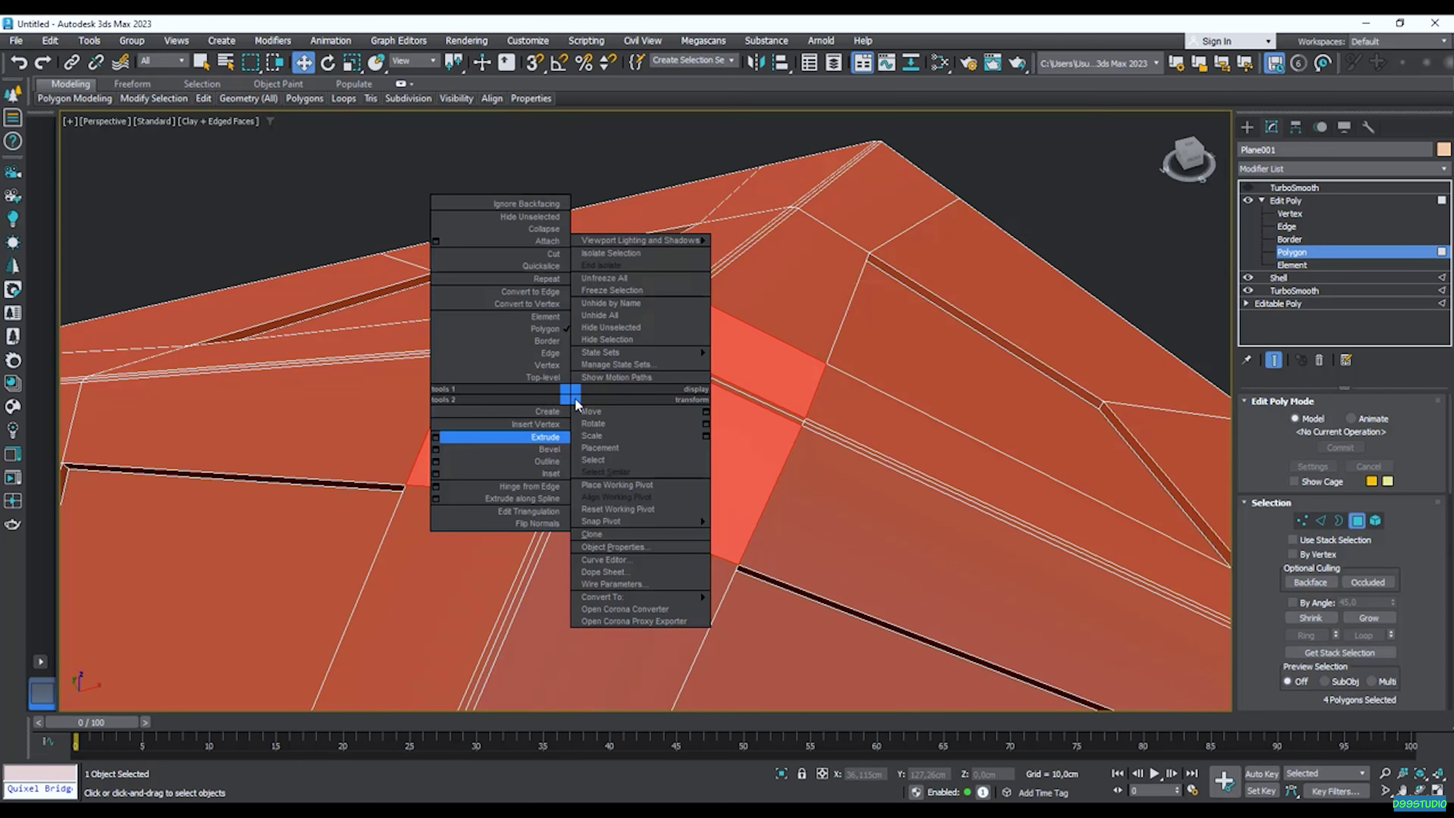
left_click(437, 474)
middle_click_drag(675, 487, 639, 484, "alt")
scroll(640, 484, "up", 2)
left_click_drag(658, 443, 659, 400)
middle_click_drag(659, 400, 615, 492, "alt")
scroll(615, 492, "up", 2)
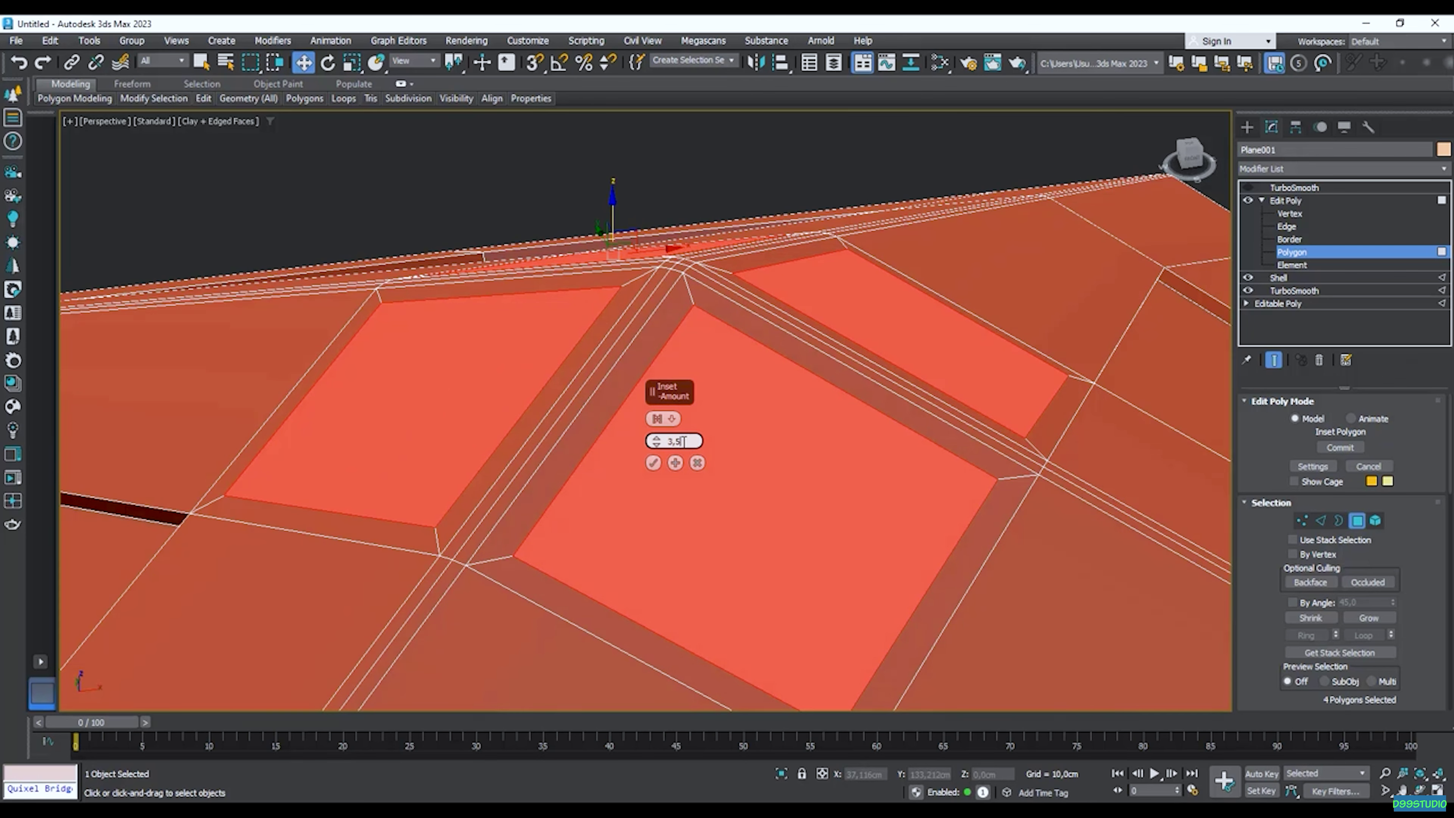
left_click(653, 463)
Extrude the four inset polygons inward with a height of -2 cm.
middle_click_drag(626, 465, 711, 412, "alt")
right_click(711, 413)
left_click(576, 455)
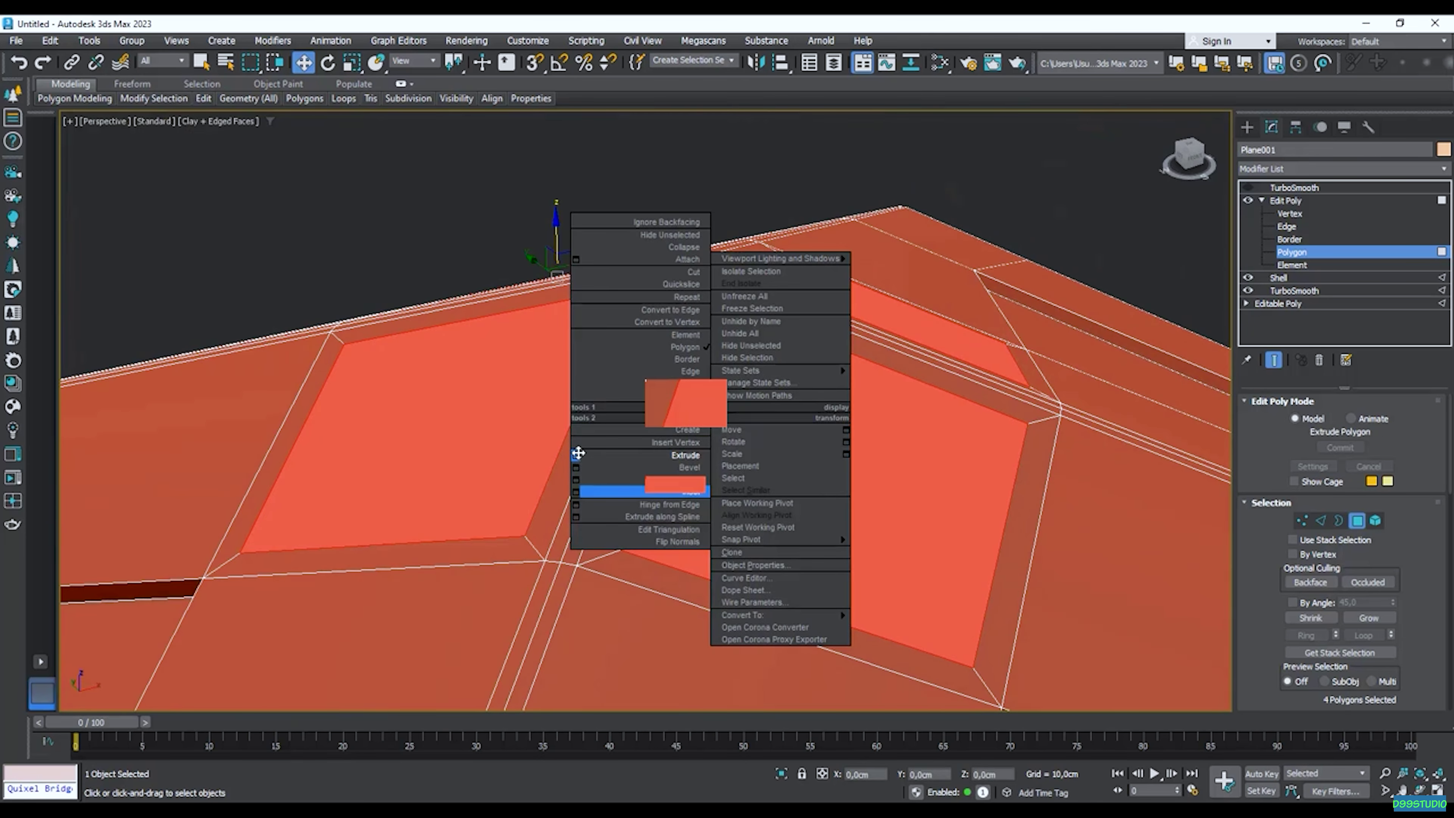
type("-2")
key("Return")
left_click(656, 464)
Inset the floors of the four small central recesses to form smaller polygons inside them.
right_click(761, 469)
left_click(625, 548)
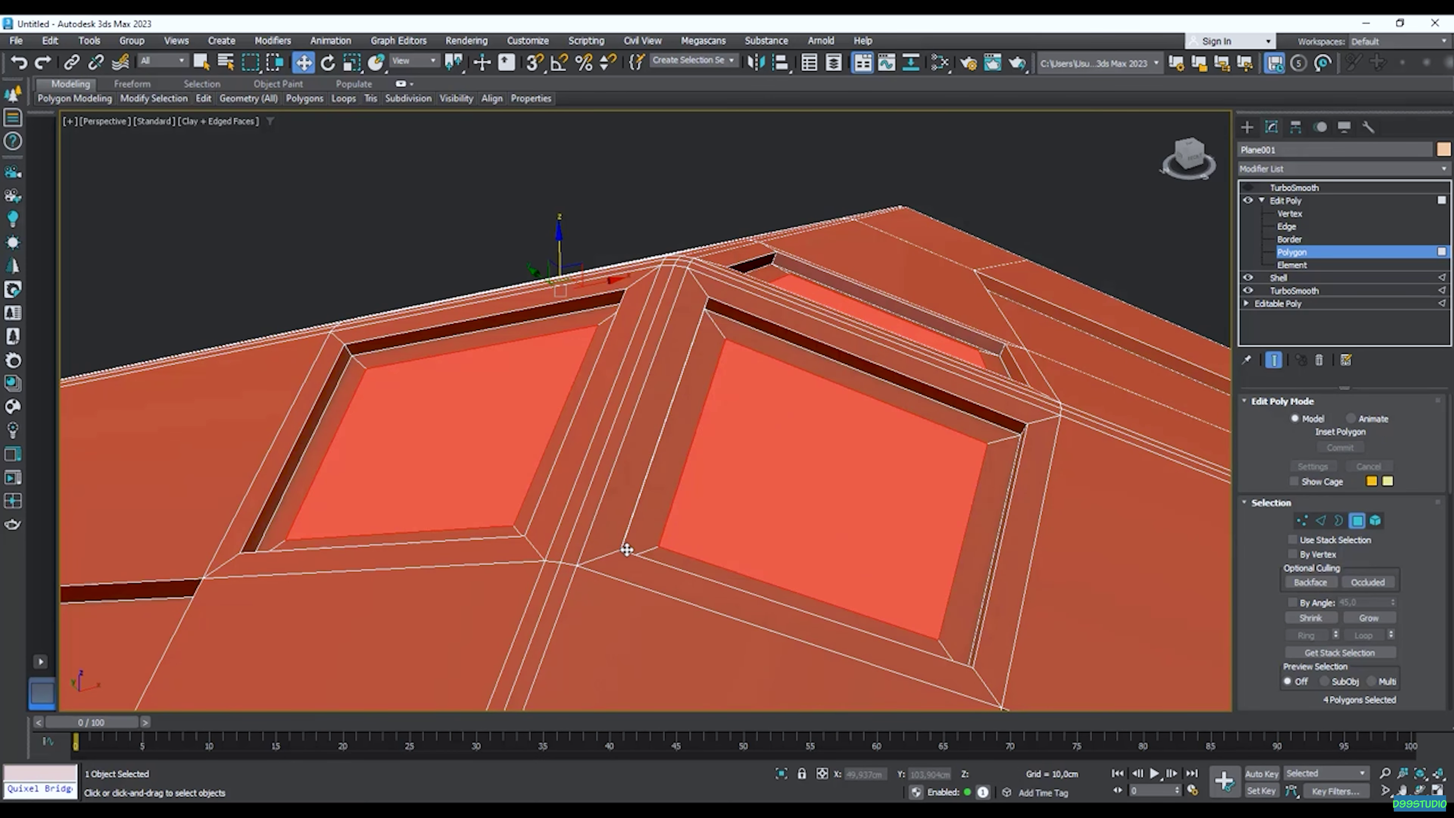
left_click(653, 463)
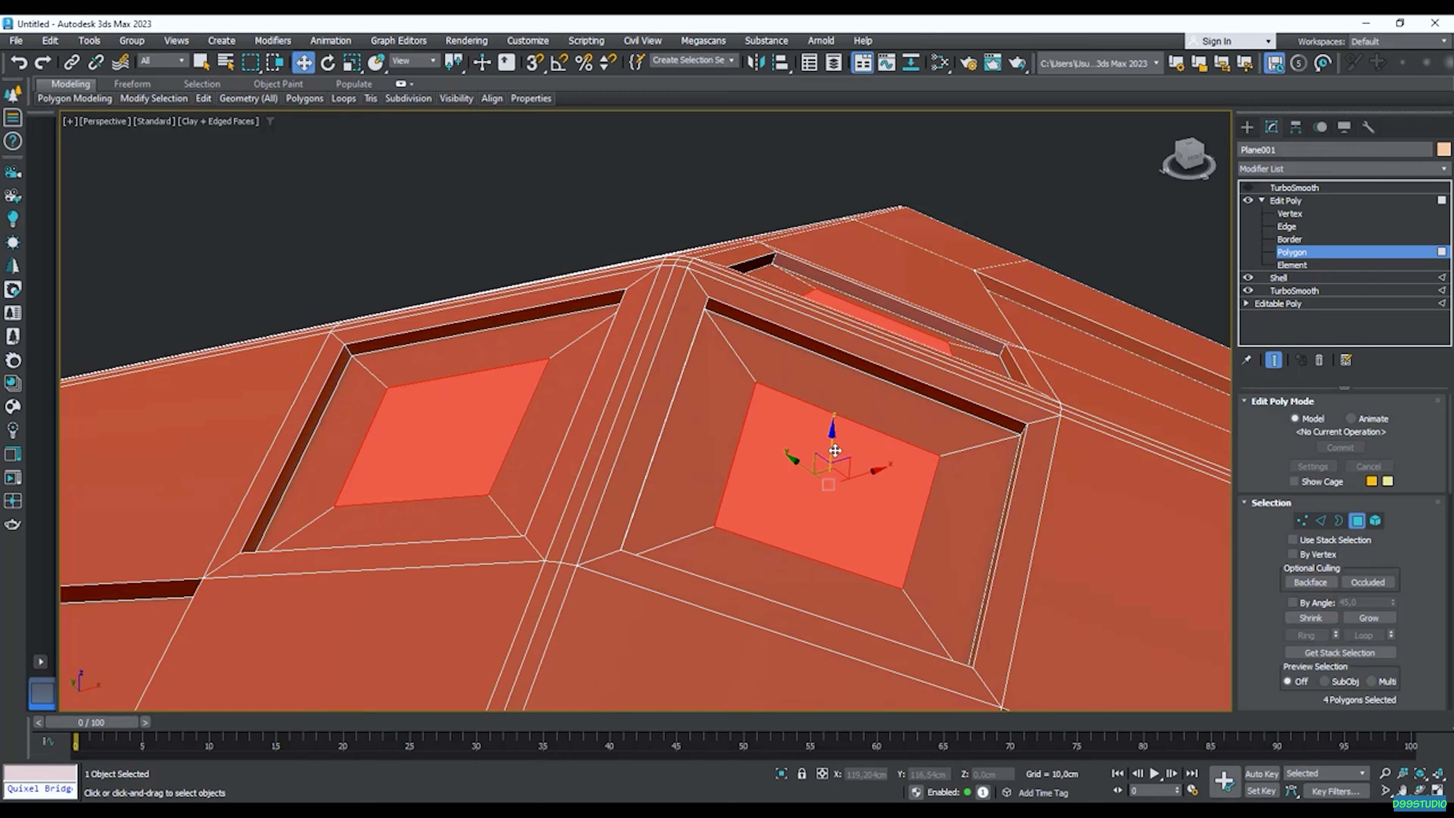
Extrude the four inner polygons outward into raised blocks and clear the polygon selection.
middle_click_drag(813, 481, 717, 476, "alt")
right_click(757, 492)
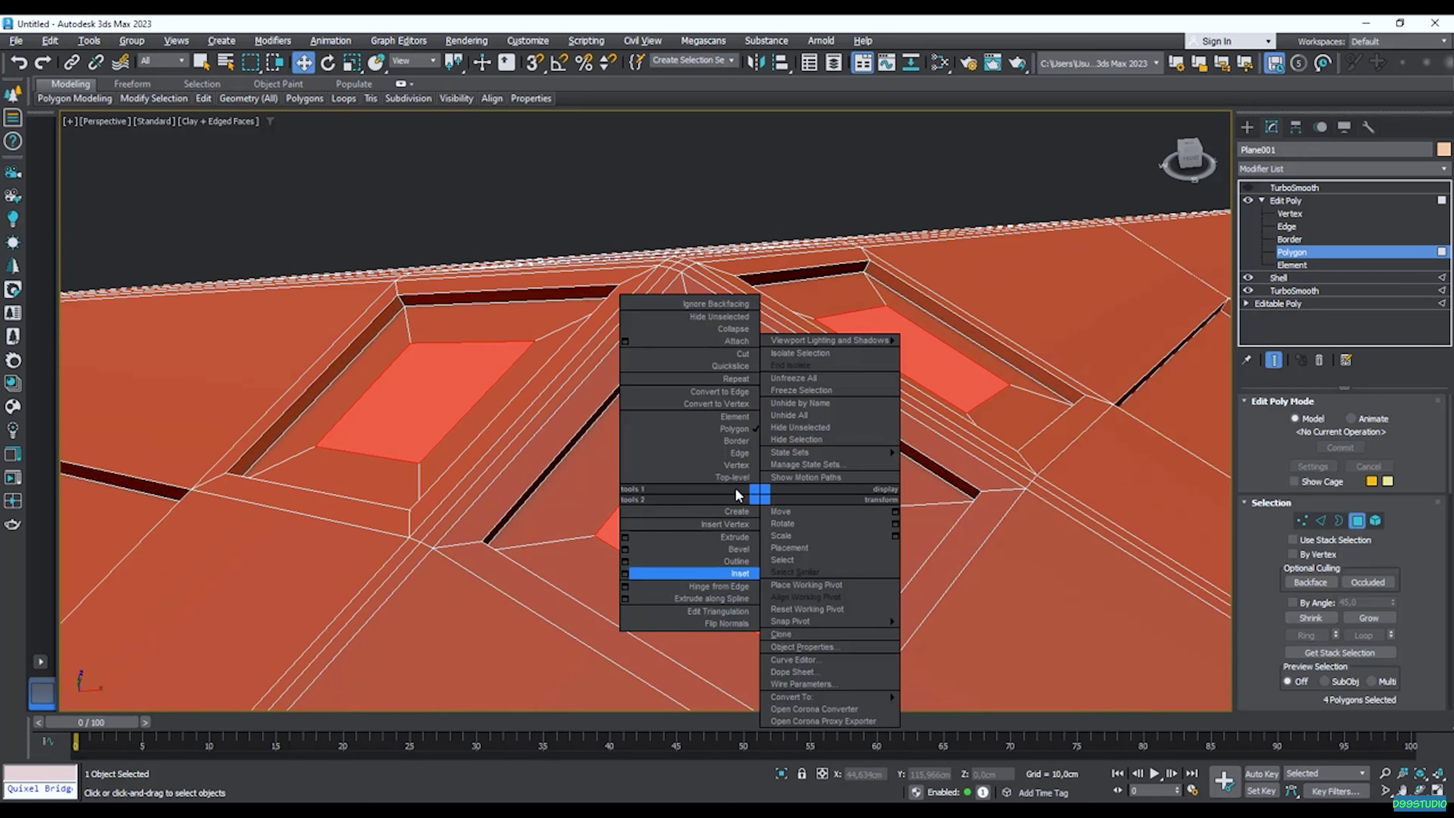
left_click(634, 538)
left_click_drag(656, 441, 670, 344)
scroll(671, 344, "down", 3)
middle_click_drag(670, 346, 744, 444, "alt")
left_click(654, 463)
scroll(653, 462, "down", 4)
middle_click_drag(654, 463, 916, 372, "alt")
left_click(939, 362)
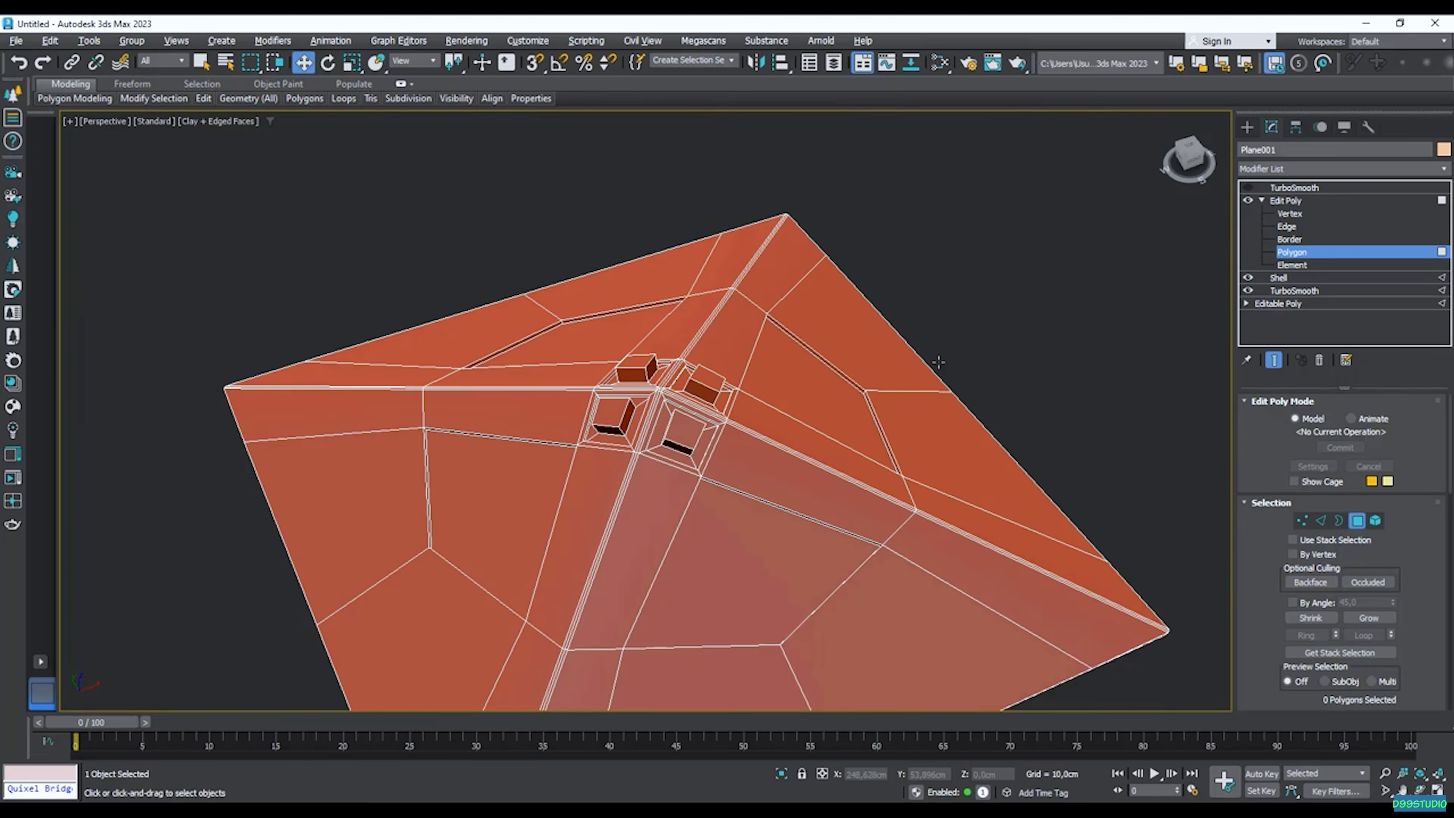
Switch on the upper TurboSmooth's display and examine the four smoothed central buttons with edged faces hidden.
left_click(1294, 187)
left_click(1248, 187)
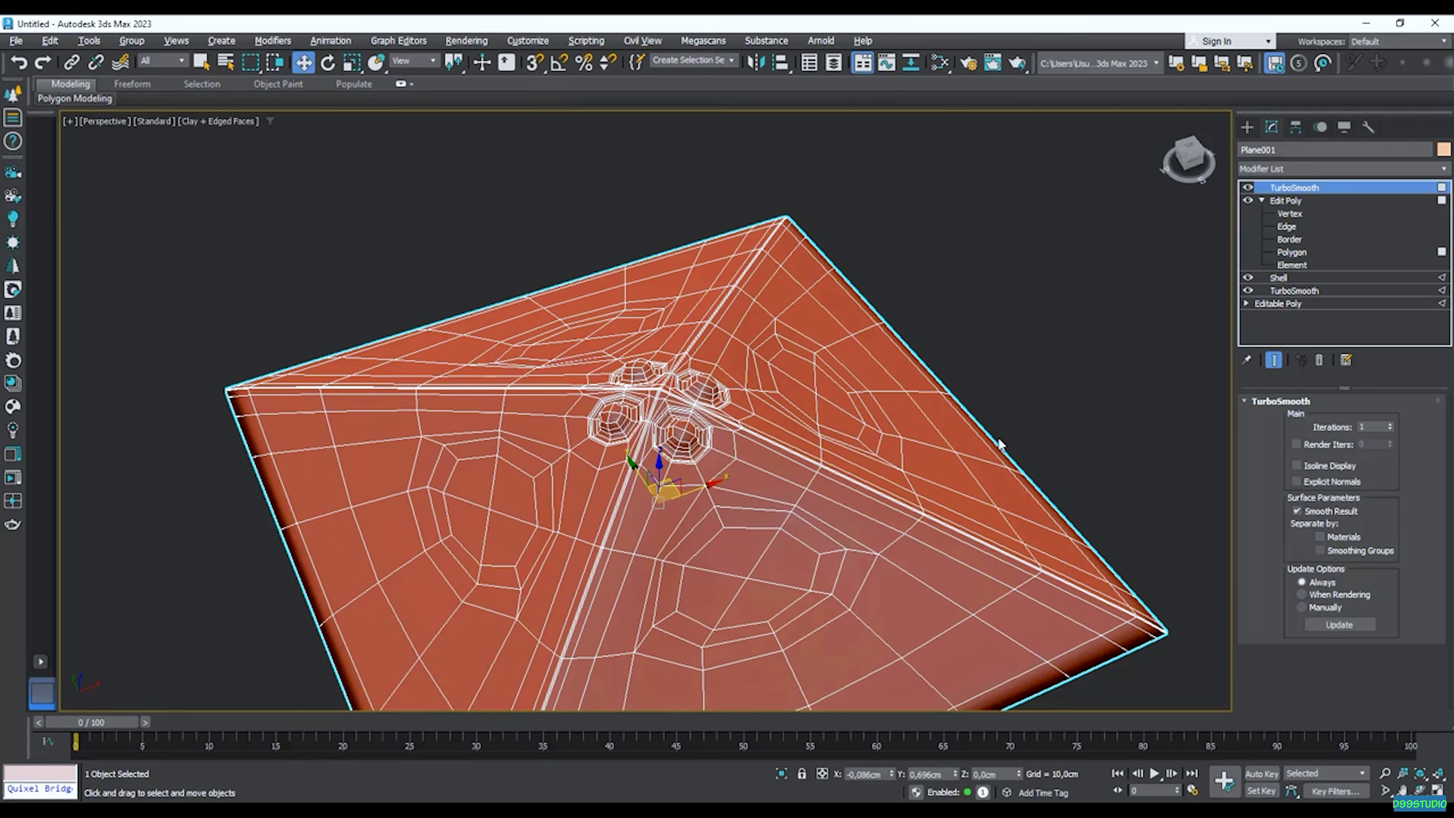
left_click(1033, 415)
scroll(1034, 415, "up", 2)
key("F4")
scroll(727, 237, "down", 3)
middle_click_drag(727, 237, 751, 342, "alt")
scroll(752, 341, "up", 3)
scroll(752, 342, "down", 4)
left_click(752, 342)
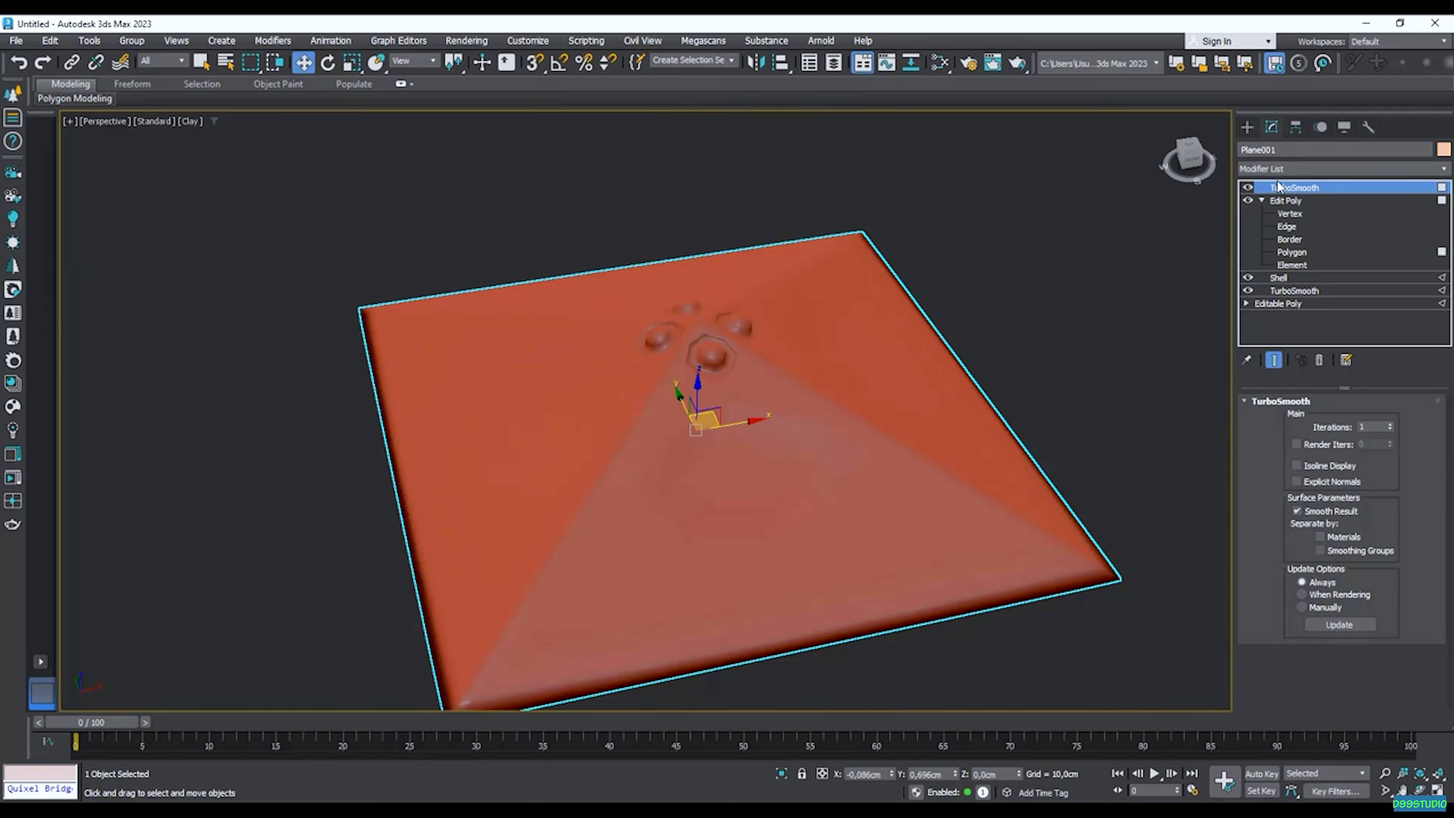
Return to the Edit Poly's top level with the upper TurboSmooth's display off and edged faces shown.
left_click(1289, 200)
key("4")
left_click(1248, 187)
key("F4")
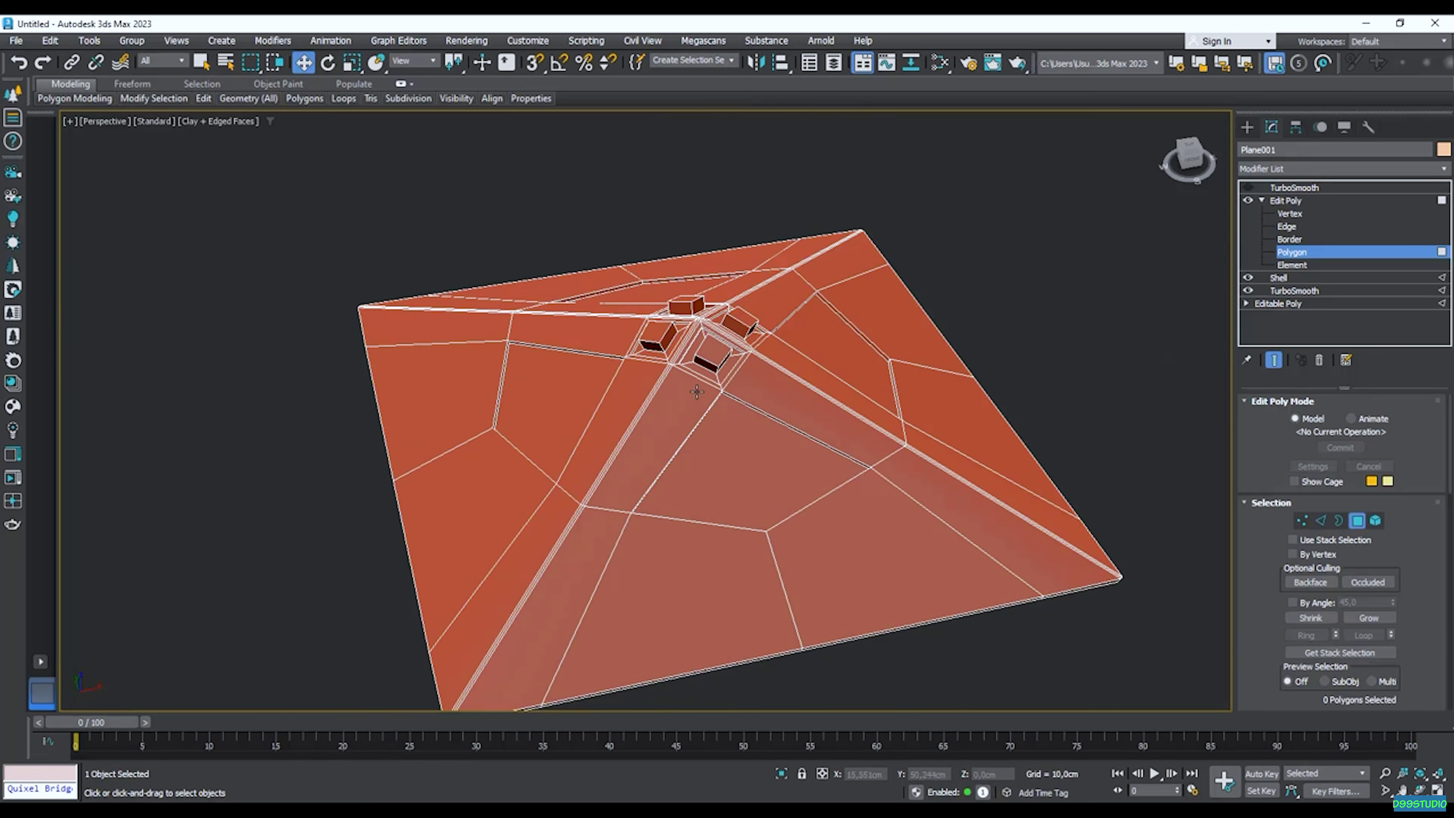
scroll(727, 403, "up", 4)
middle_click_drag(539, 362, 711, 384, "alt")
left_click(826, 388)
left_click(661, 225)
left_click(1300, 200)
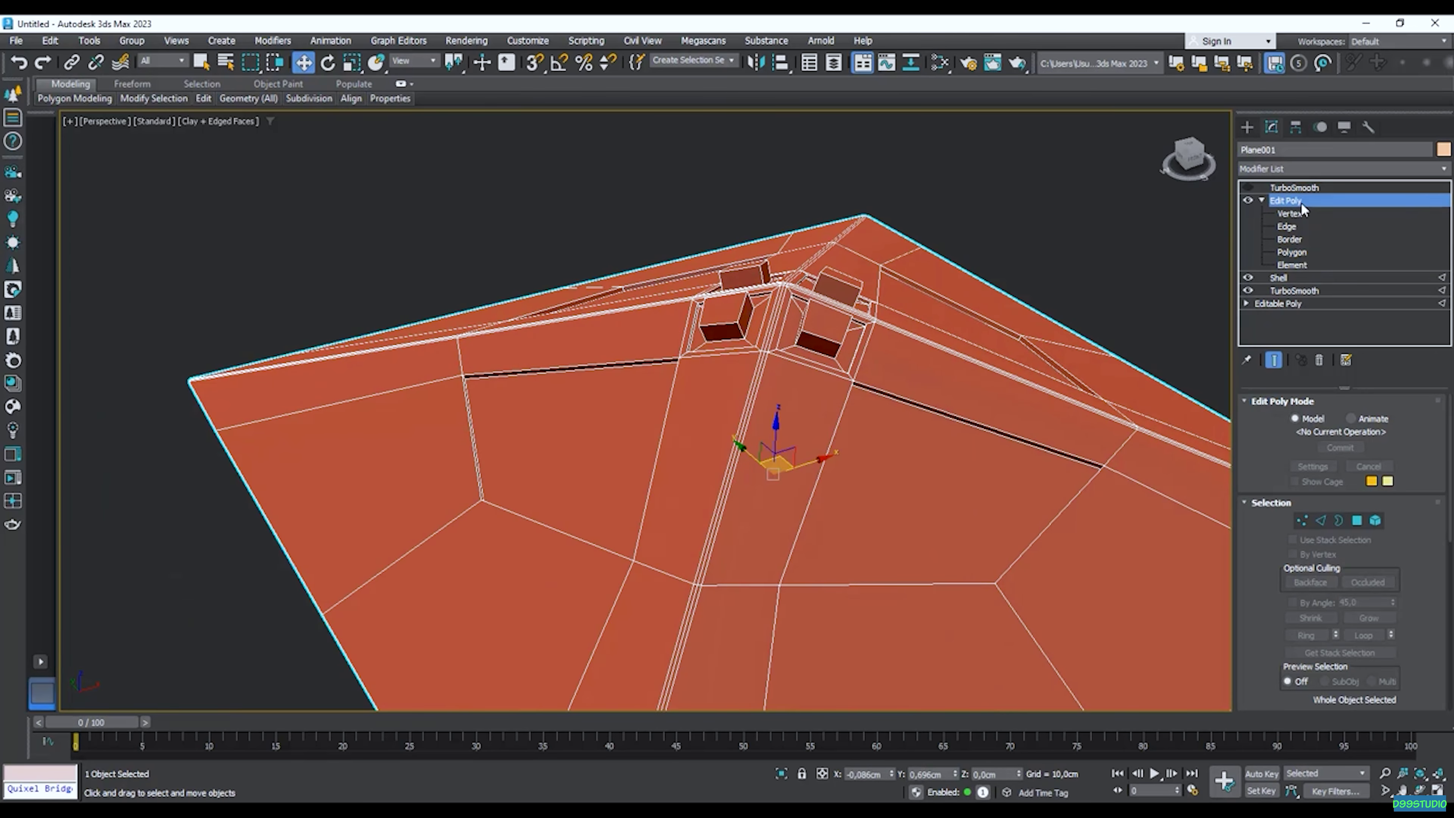
Start Swift Loop and insert an edge loop just inside one groove of a recessed panel, beside its corner nearest the central blocks.
middle_click_drag(552, 299, 571, 285)
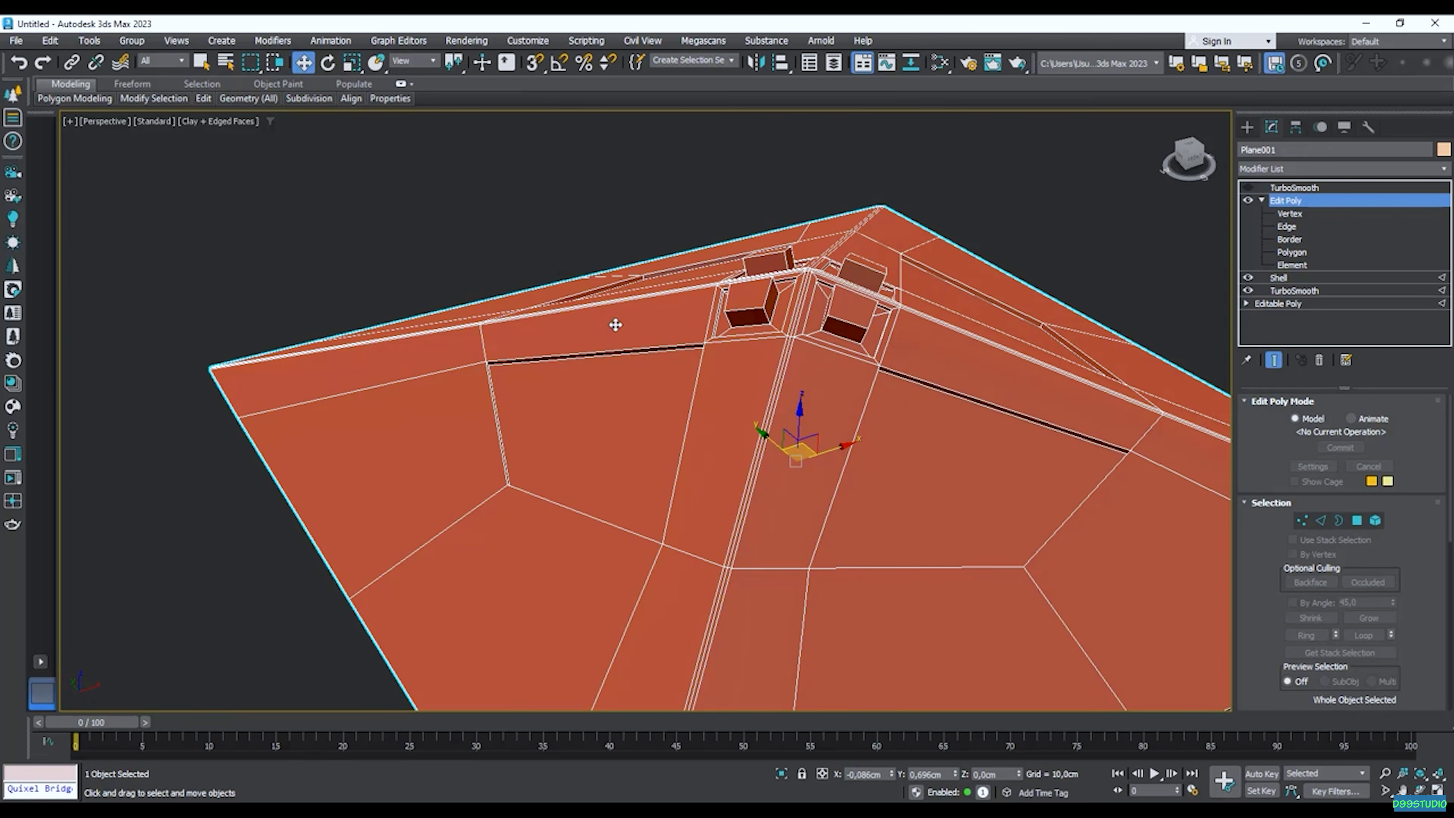
key("x")
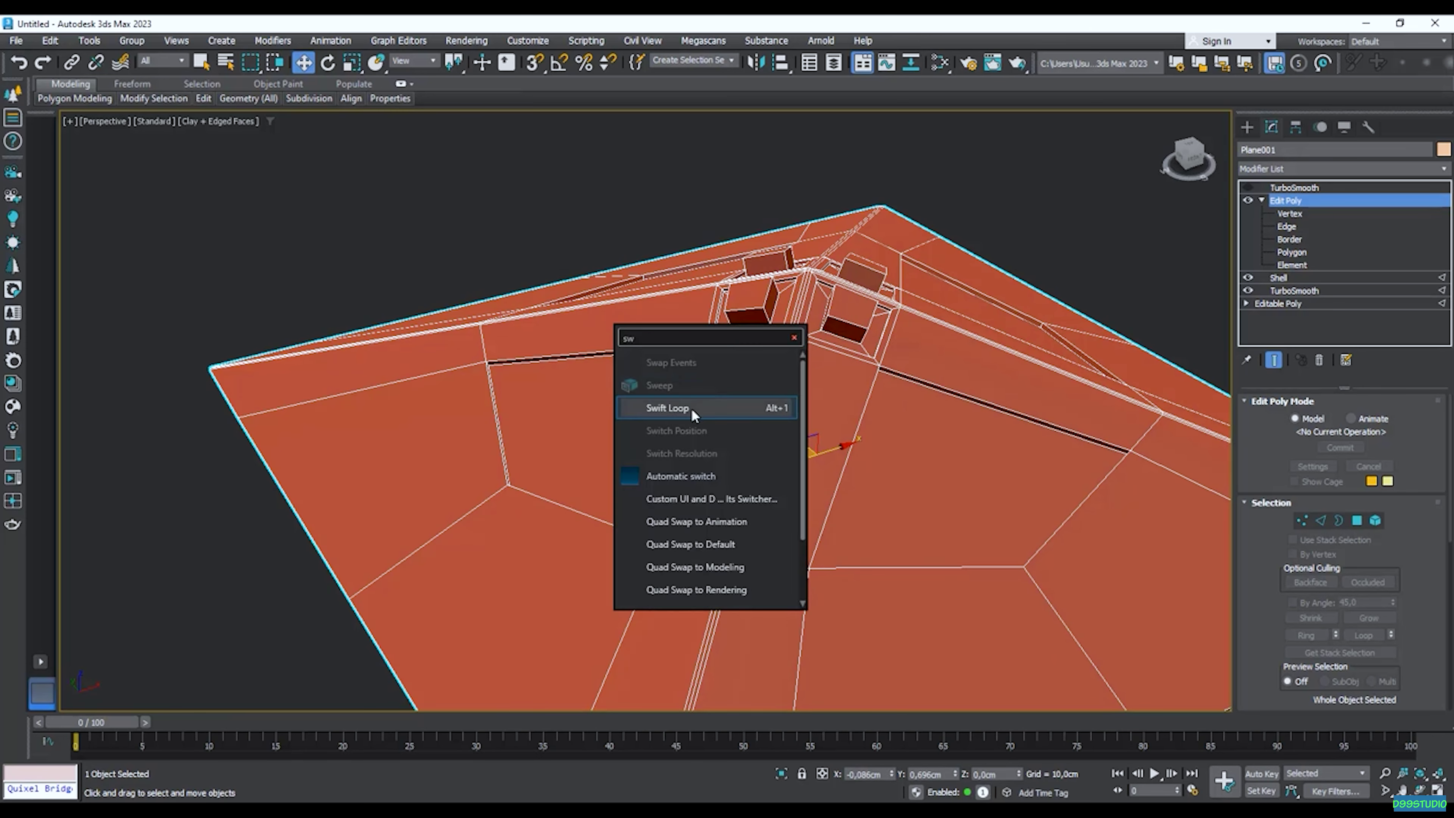
left_click(692, 407)
scroll(507, 376, "up", 10)
scroll(508, 351, "down", 6)
middle_click_drag(509, 351, 679, 324, "alt")
scroll(584, 364, "down", 2)
scroll(675, 321, "up", 8)
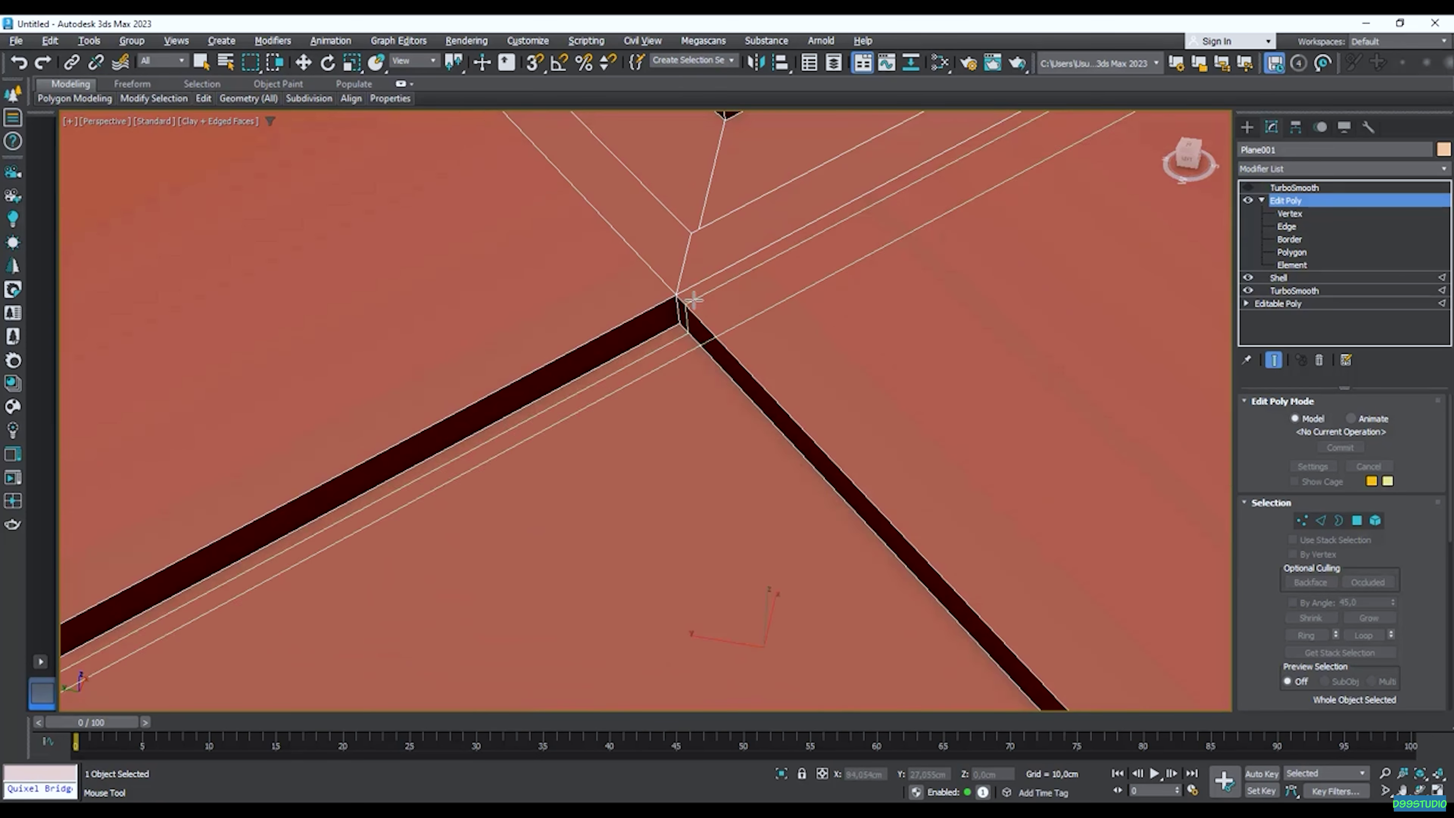
left_click(659, 316)
scroll(660, 317, "down", 8)
middle_click_drag(659, 316, 678, 313, "alt")
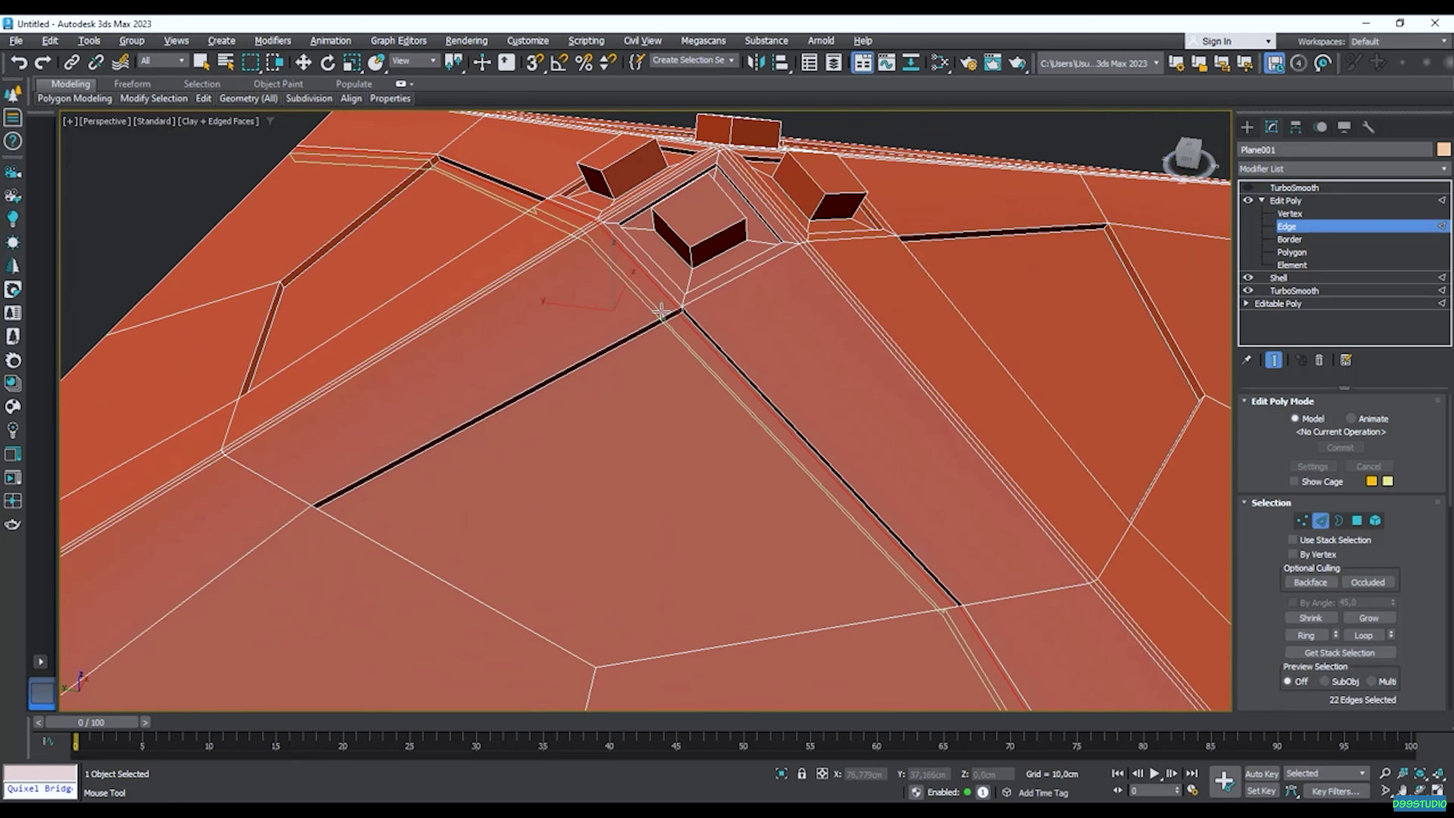
Insert a second supporting edge loop just inside the panel's other groove at the same inner corner.
scroll(677, 314, "up", 8)
scroll(722, 315, "up", 8)
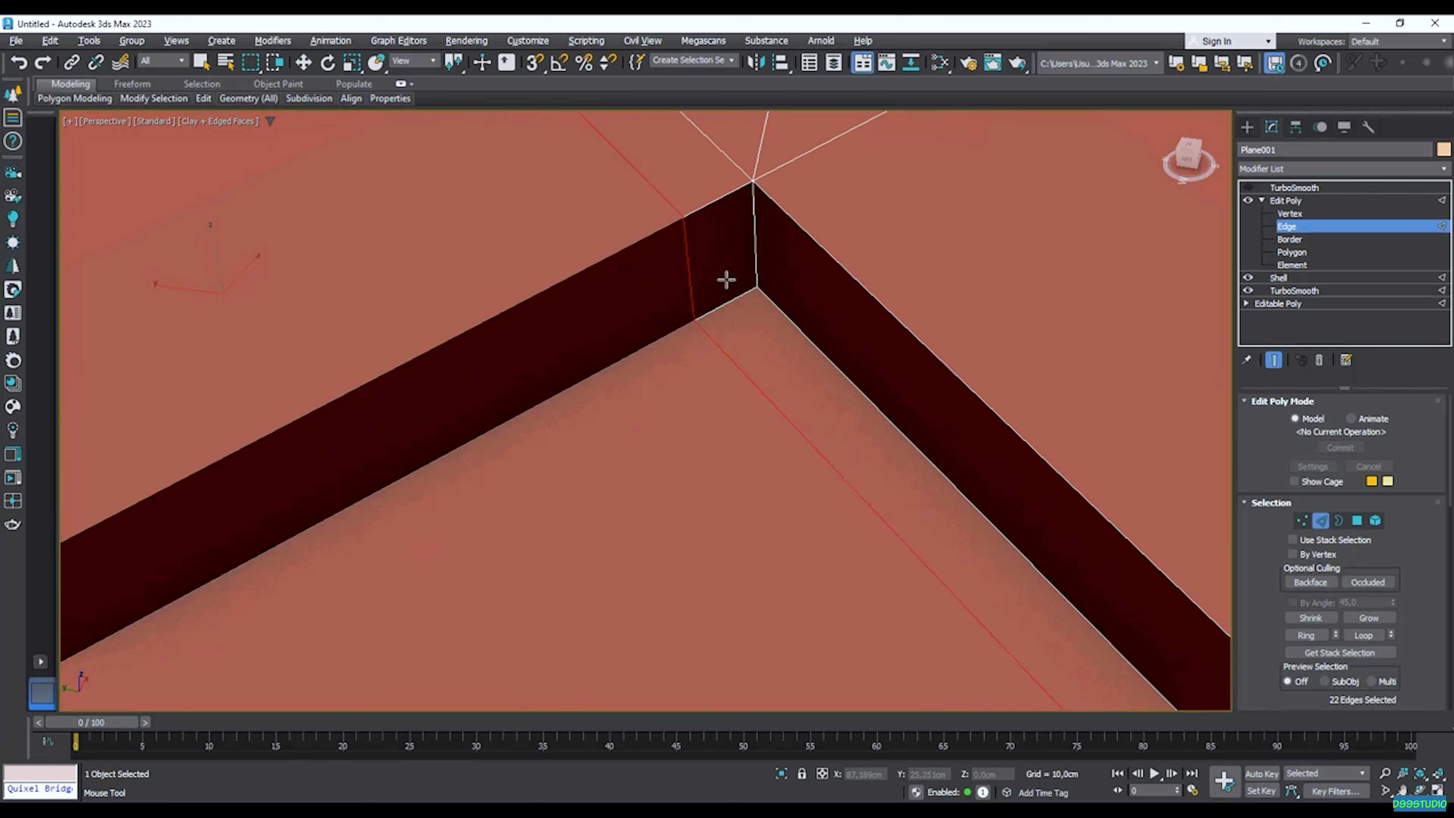
scroll(840, 309, "down", 8)
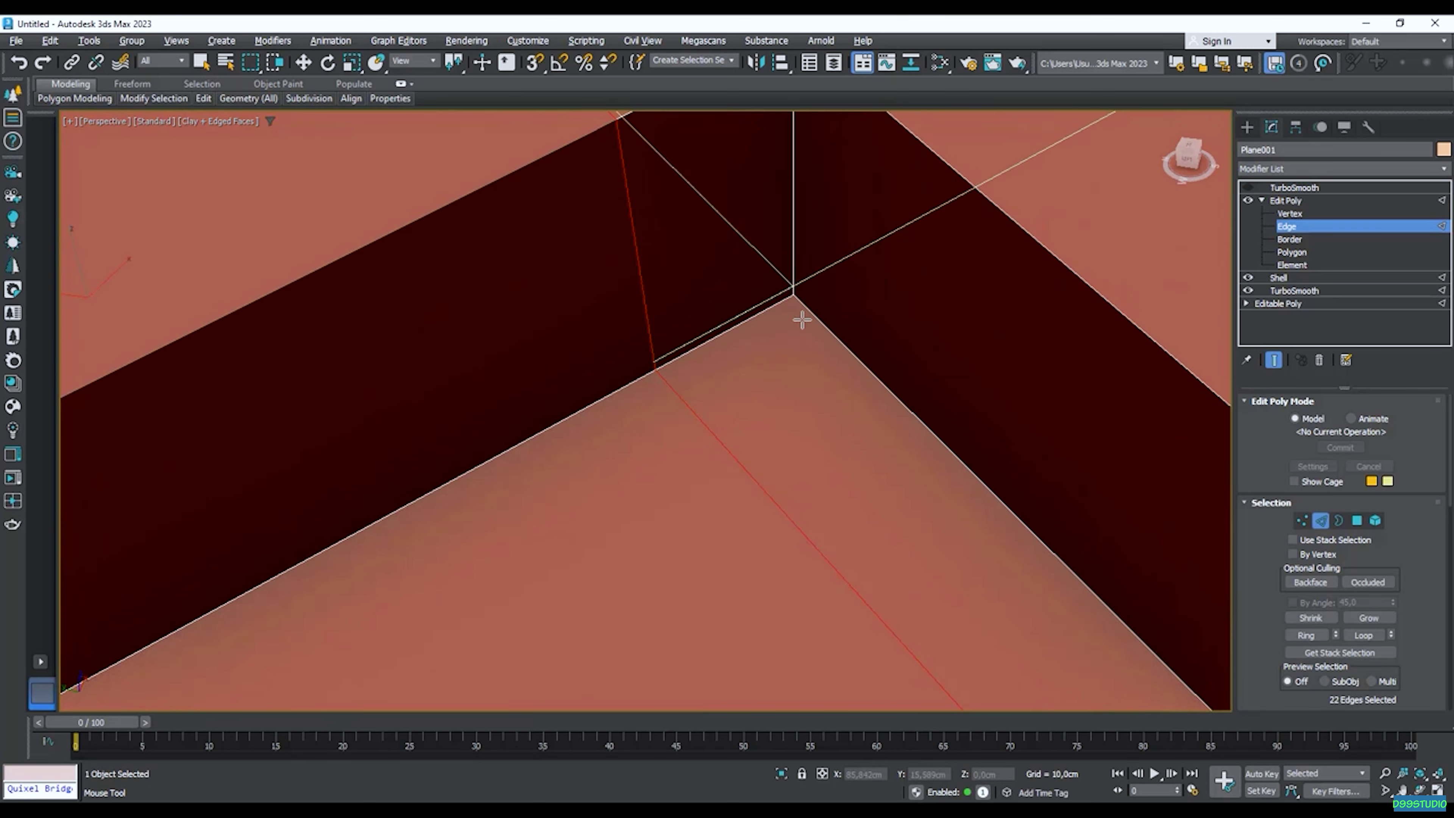
scroll(768, 297, "down", 3)
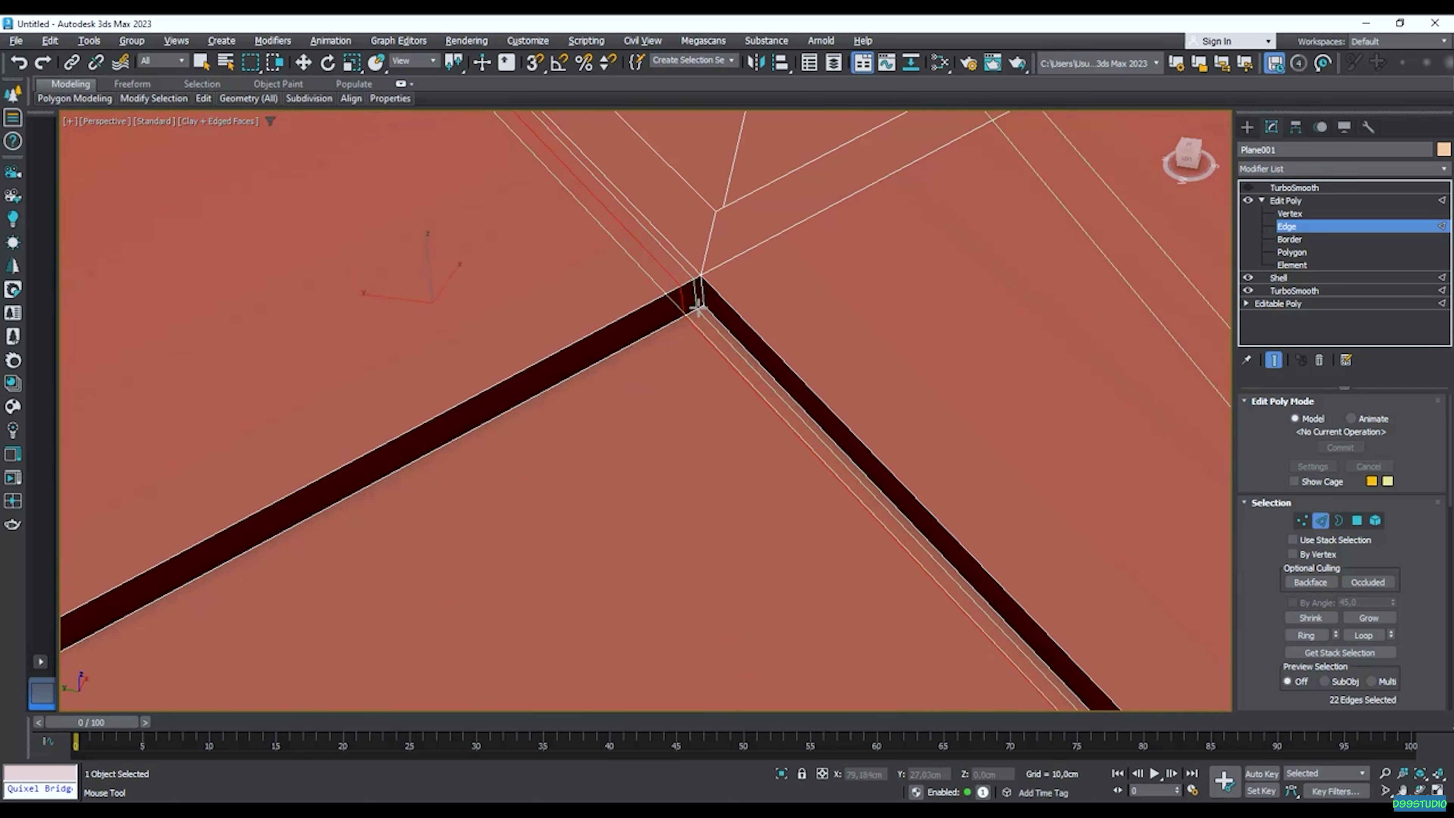
scroll(766, 281, "up", 5)
scroll(766, 280, "down", 6)
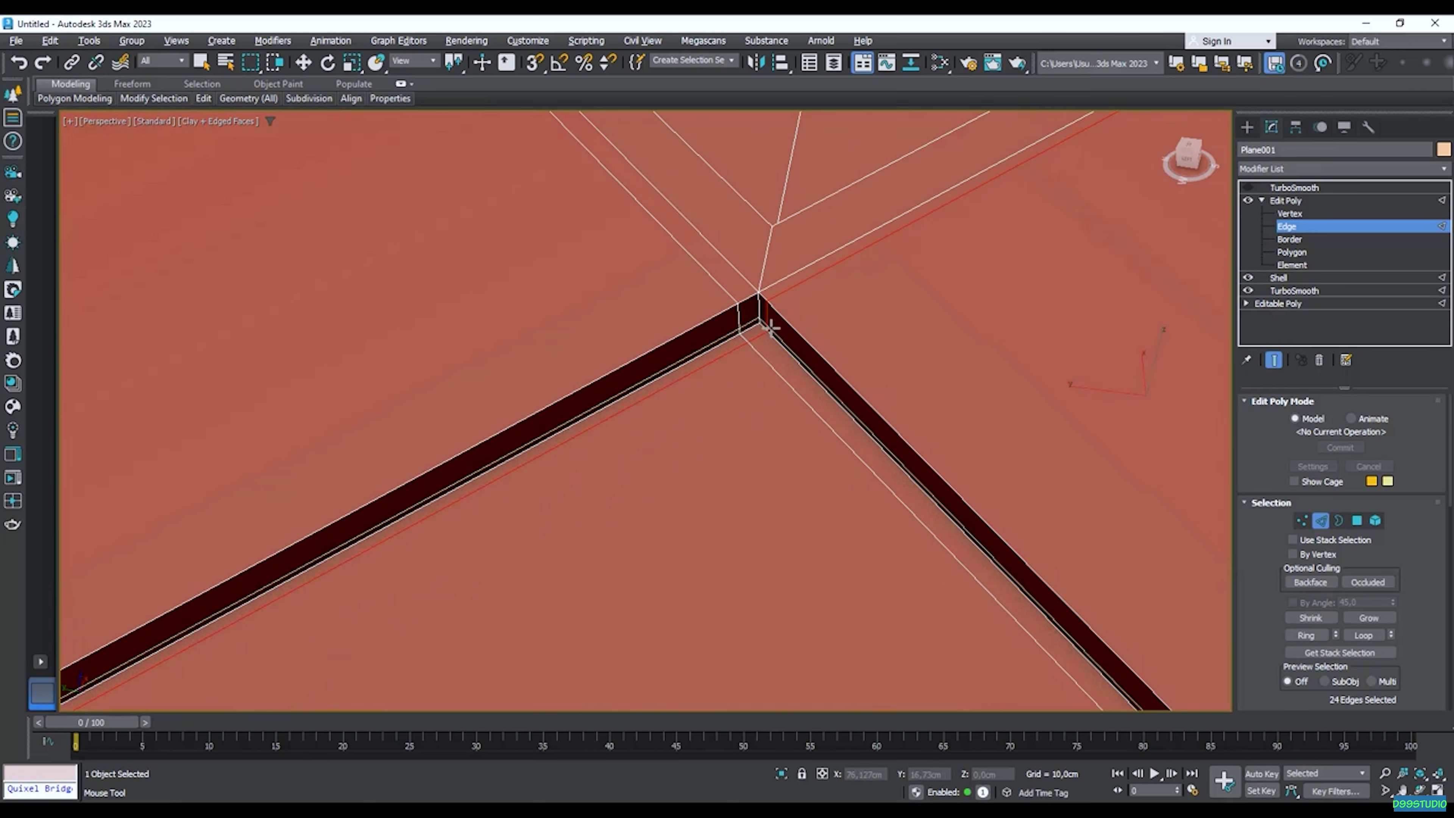
scroll(857, 362, "up", 2)
middle_click_drag(857, 362, 808, 273)
scroll(808, 273, "up", 3)
scroll(867, 344, "down", 6)
Insert a supporting edge loop across the far end of the recessed panel's groove, close to its outer corner.
middle_click_drag(867, 344, 937, 177, "alt")
middle_click_drag(887, 219, 839, 252)
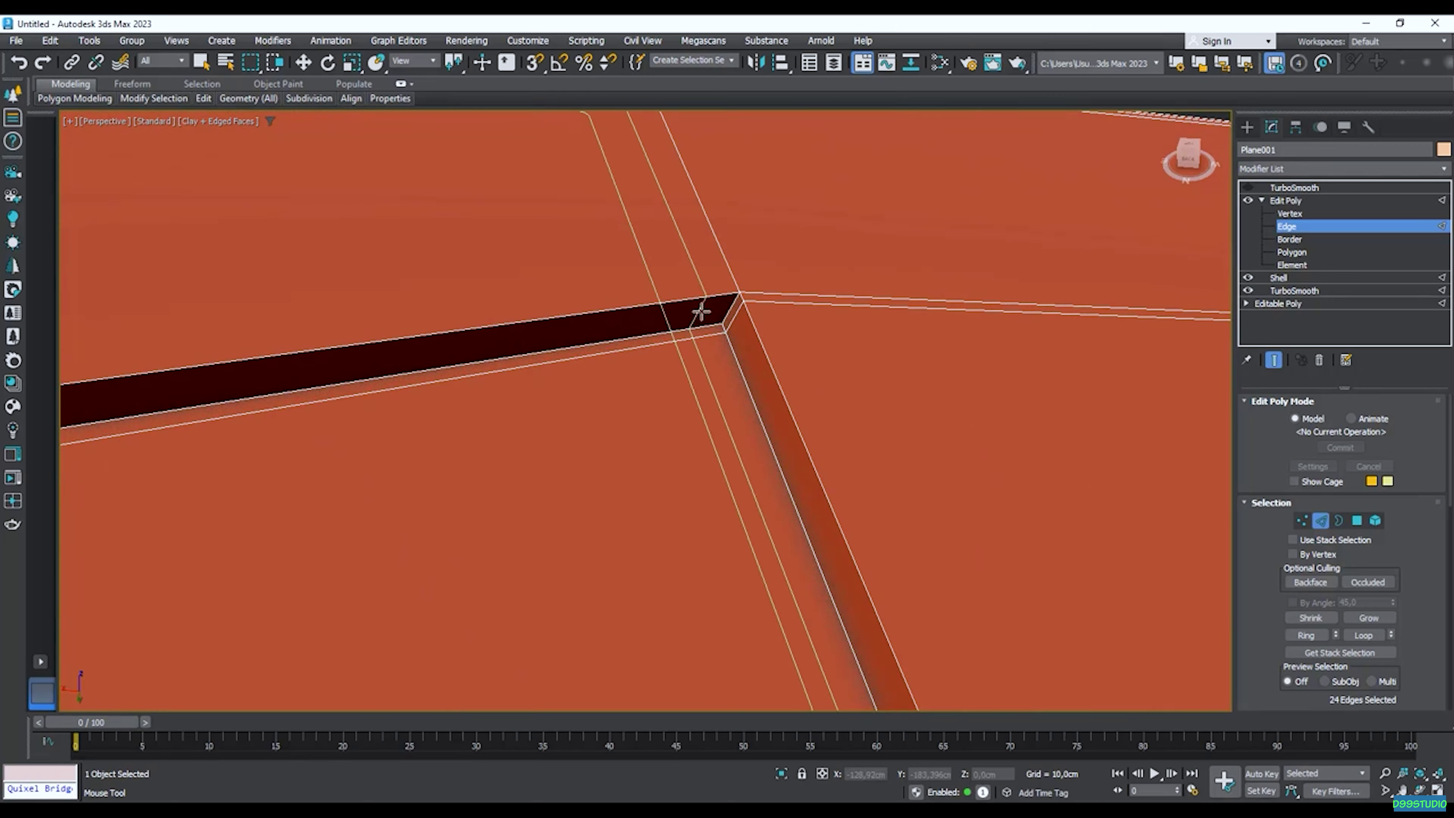
scroll(722, 298, "down", 7)
middle_click_drag(711, 321, 617, 309, "alt")
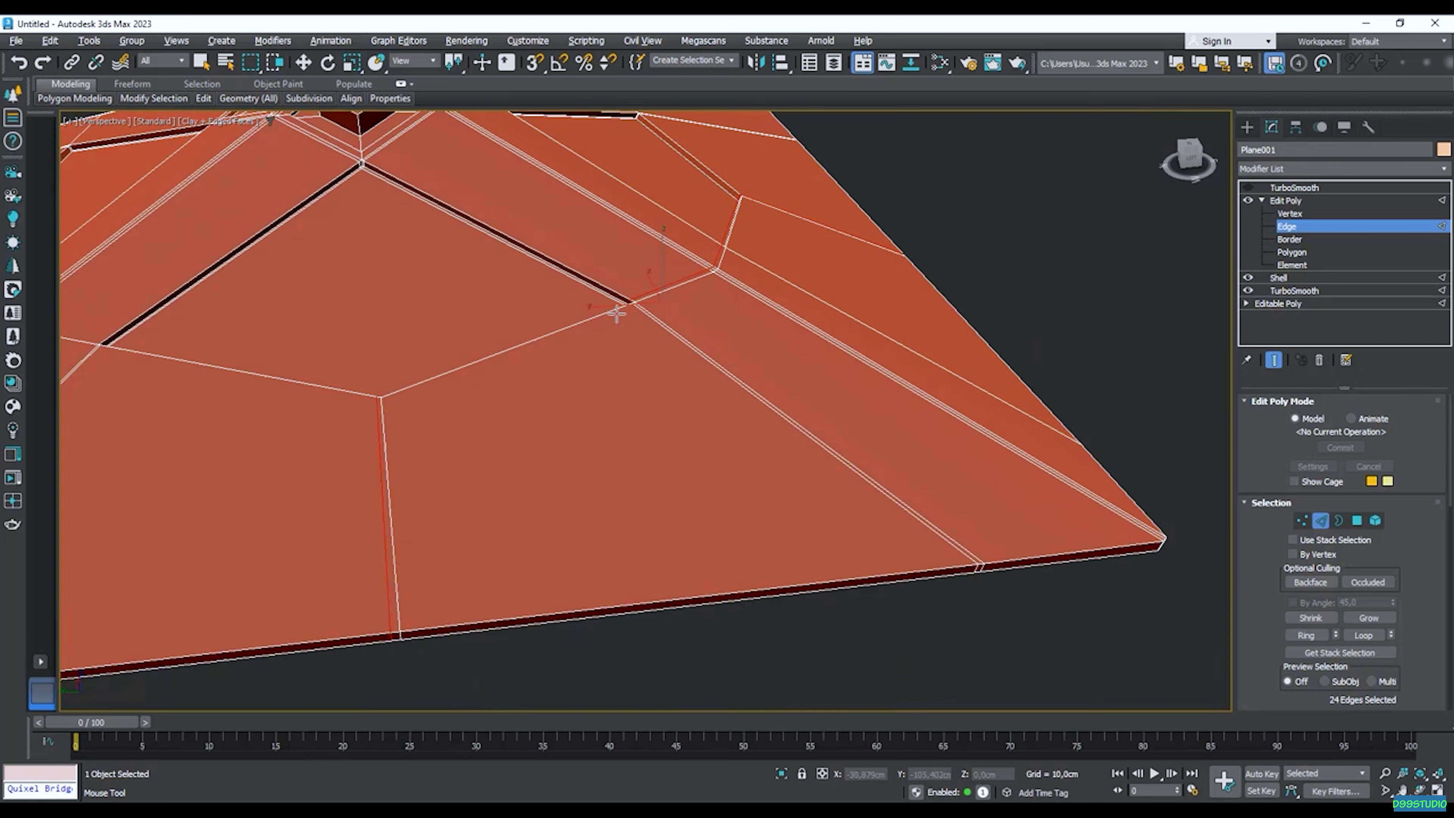
middle_click_drag(436, 207, 594, 270)
scroll(513, 318, "down", 4)
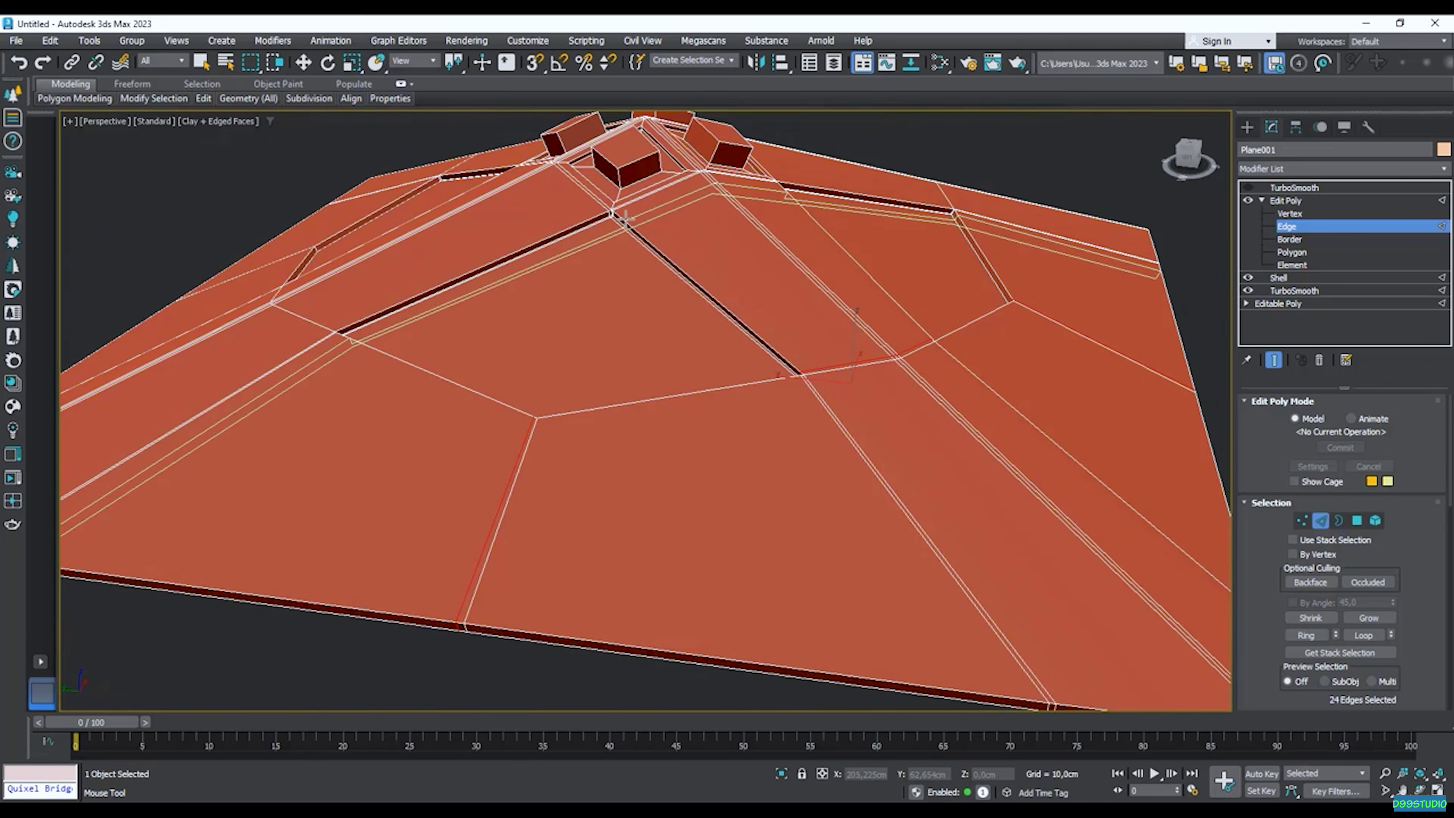
Insert two supporting edge loops just outside the recessed panel's grooves, one along each side of the inner corner.
scroll(573, 218, "up", 10)
scroll(571, 223, "up", 2)
middle_click_drag(626, 229, 609, 292)
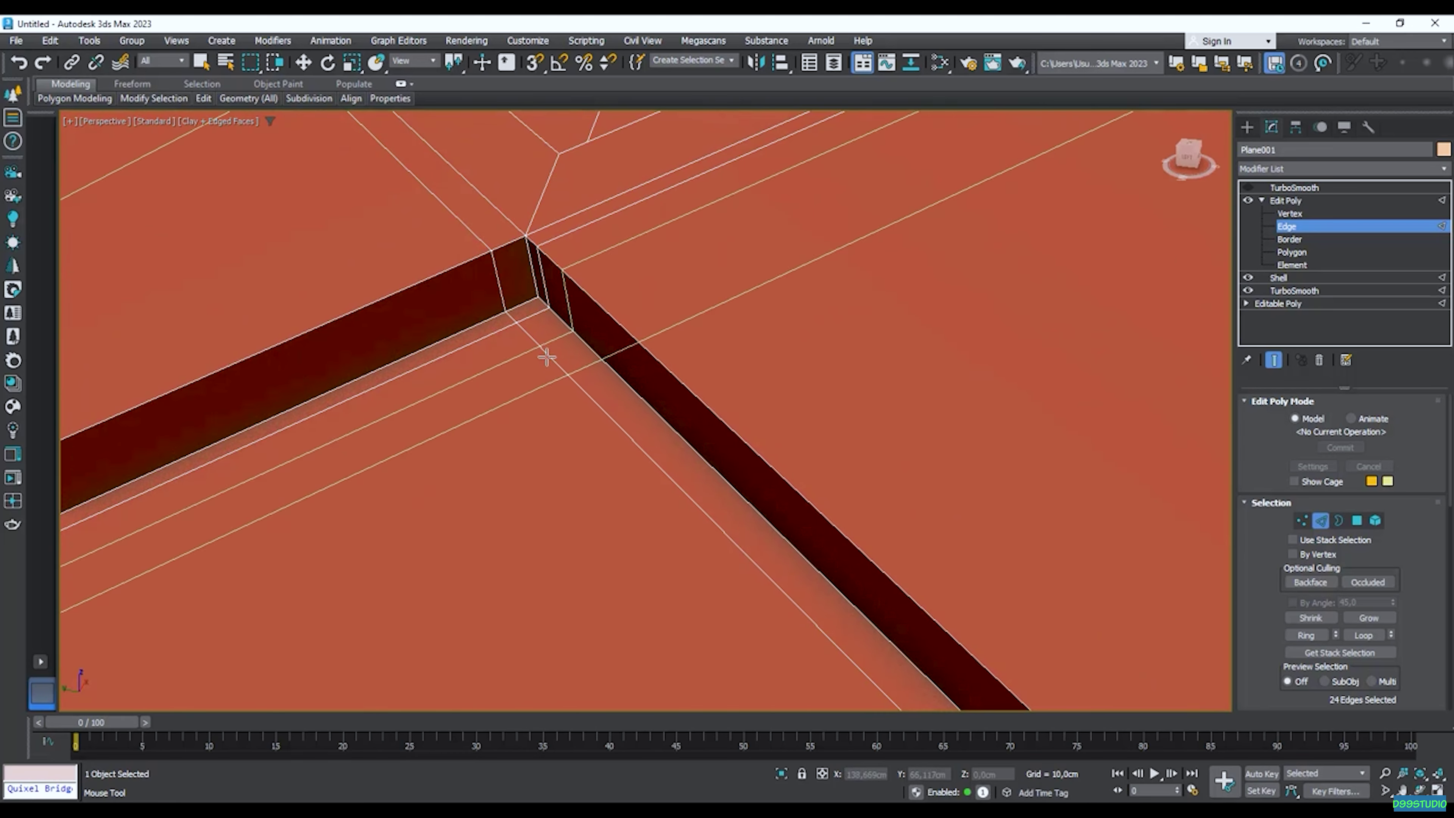
left_click(566, 226)
scroll(573, 229, "down", 3)
middle_click_drag(629, 264, 739, 352)
scroll(655, 309, "up", 3)
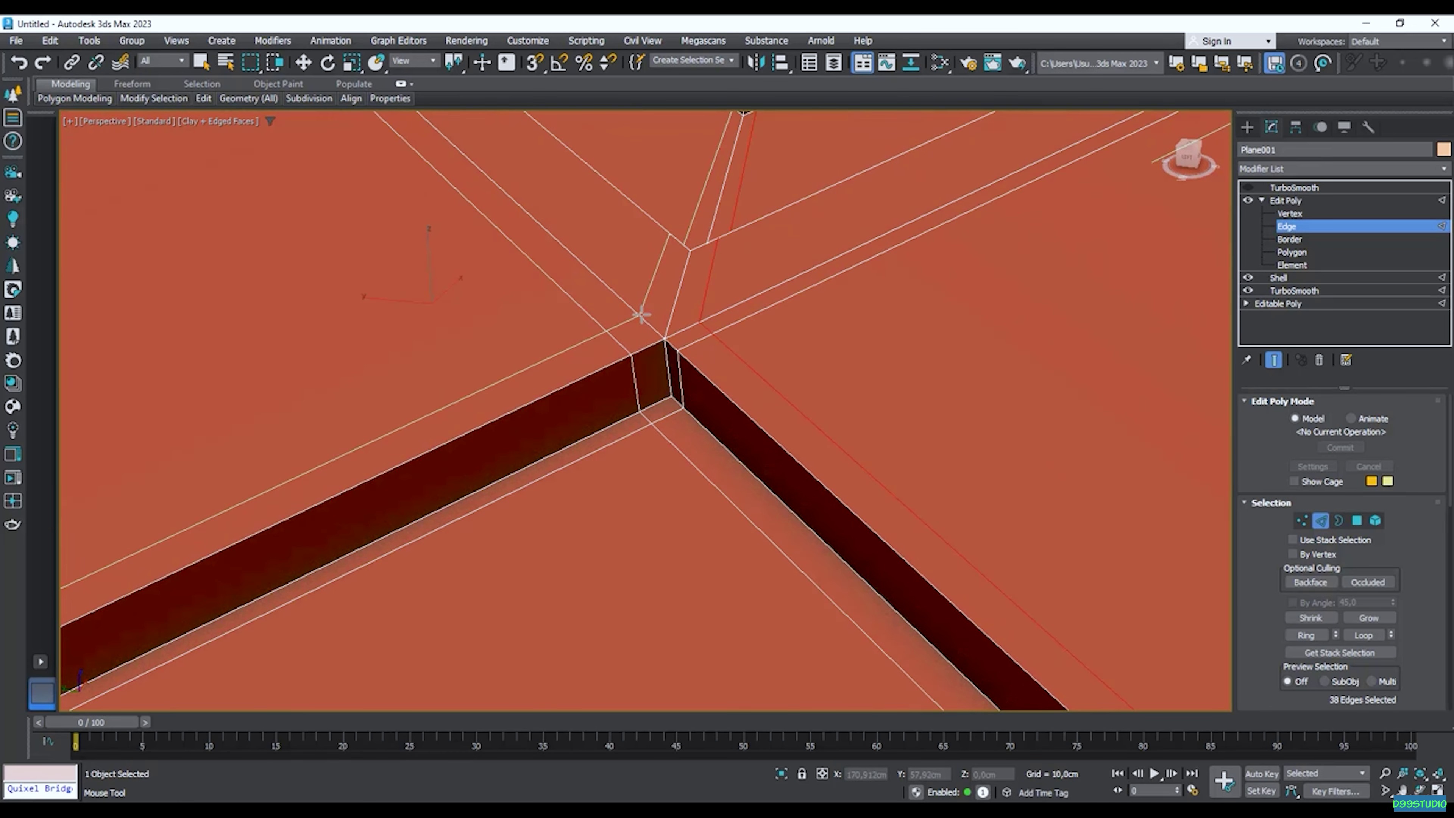
scroll(648, 319, "down", 3)
scroll(630, 354, "up", 3)
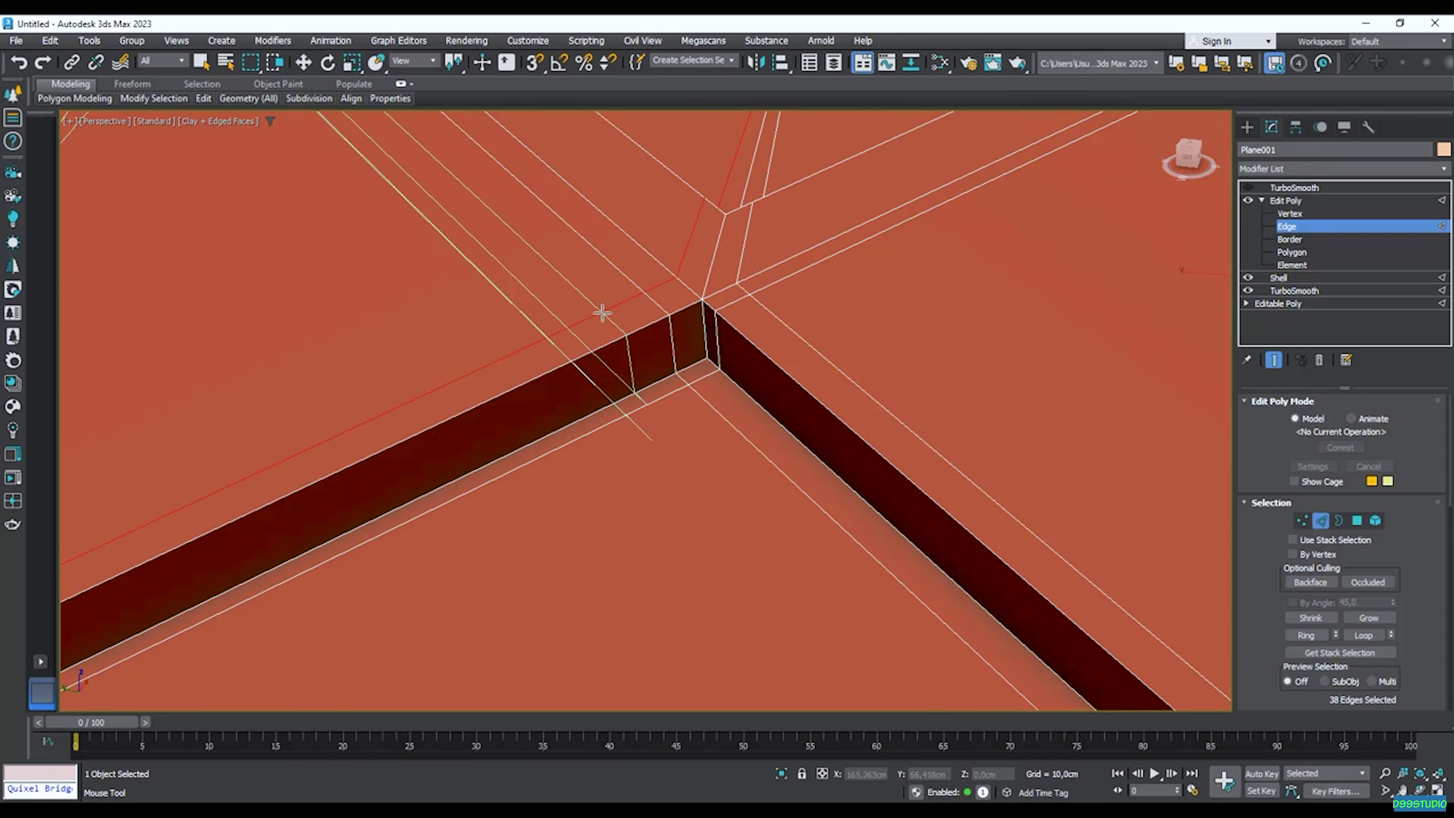
Insert a supporting edge loop just inside a groove of another recessed panel, beside its inner corner.
scroll(596, 343, "down", 4)
middle_click_drag(639, 318, 805, 352, "alt")
scroll(808, 354, "down", 3)
middle_click_drag(681, 343, 762, 289)
scroll(713, 303, "up", 4)
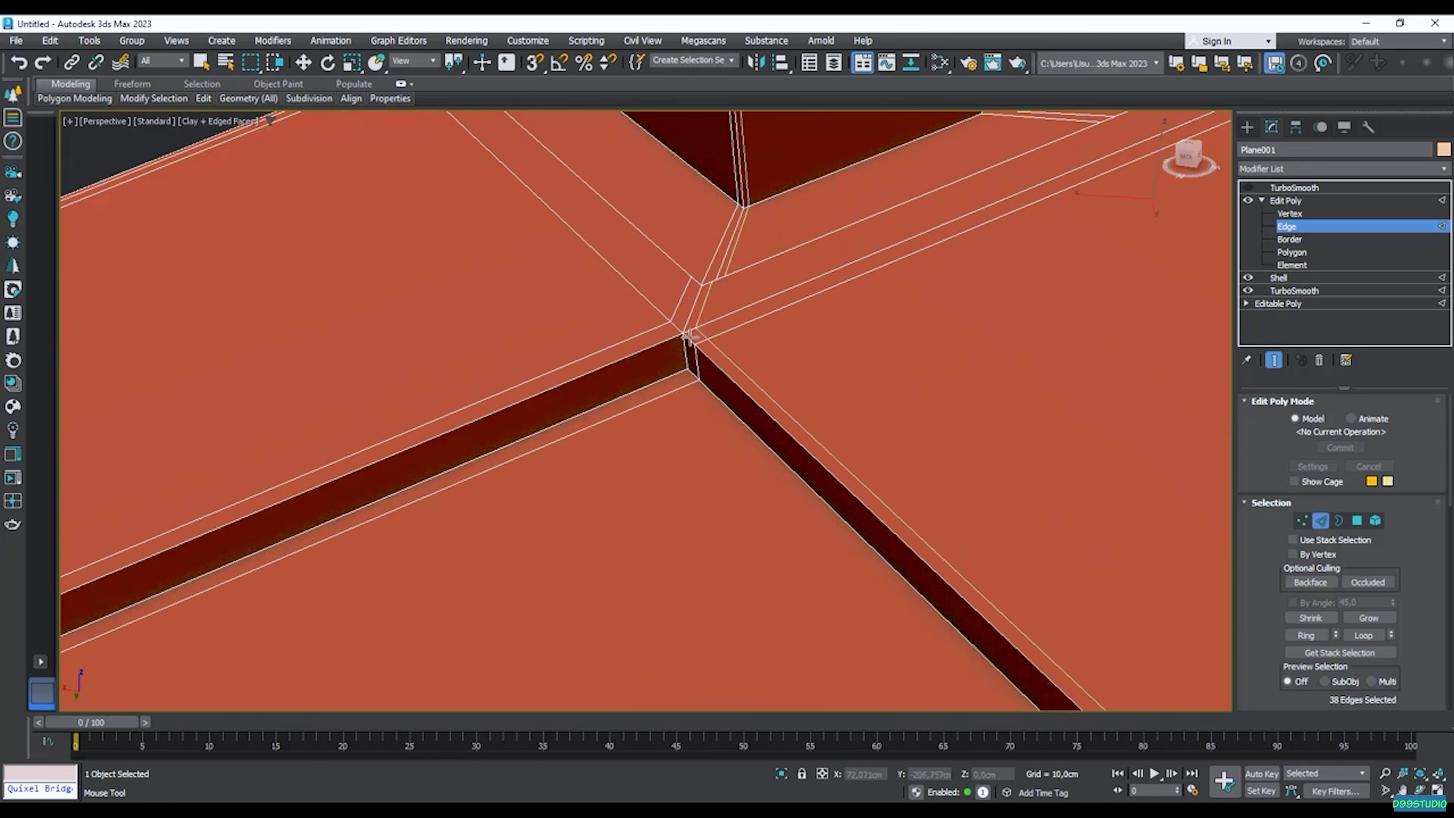
scroll(665, 339, "down", 5)
scroll(512, 425, "up", 6)
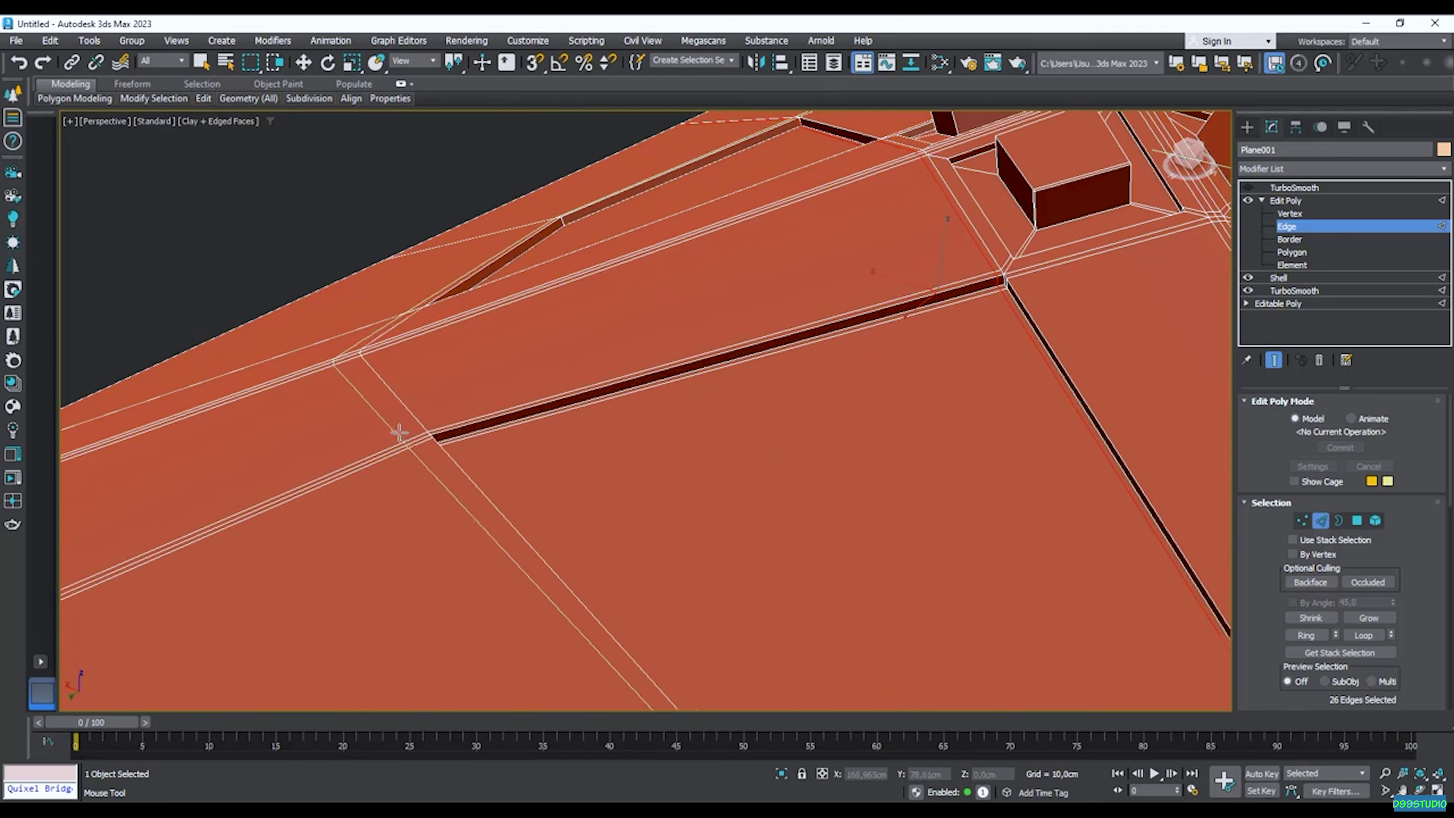
Insert supporting edge loops just outside both grooves meeting at a recessed panel's inner corner.
middle_click_drag(527, 424, 723, 308, "alt")
scroll(669, 406, "down", 5)
scroll(554, 352, "up", 5)
left_click(633, 302)
scroll(633, 302, "down", 5)
middle_click_drag(633, 302, 704, 328, "alt")
scroll(739, 355, "up", 5)
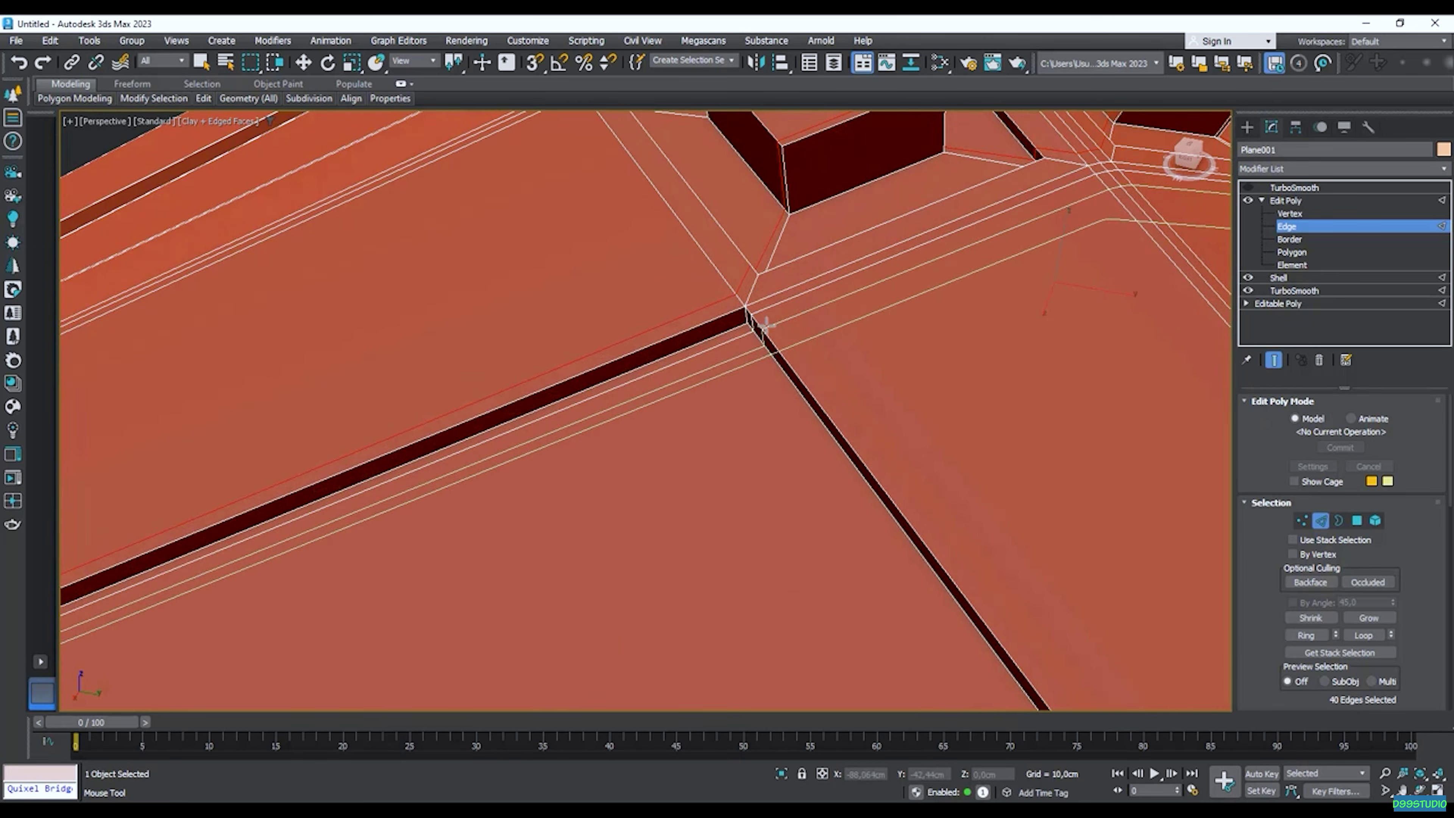
scroll(761, 320, "up", 2)
scroll(750, 285, "down", 4)
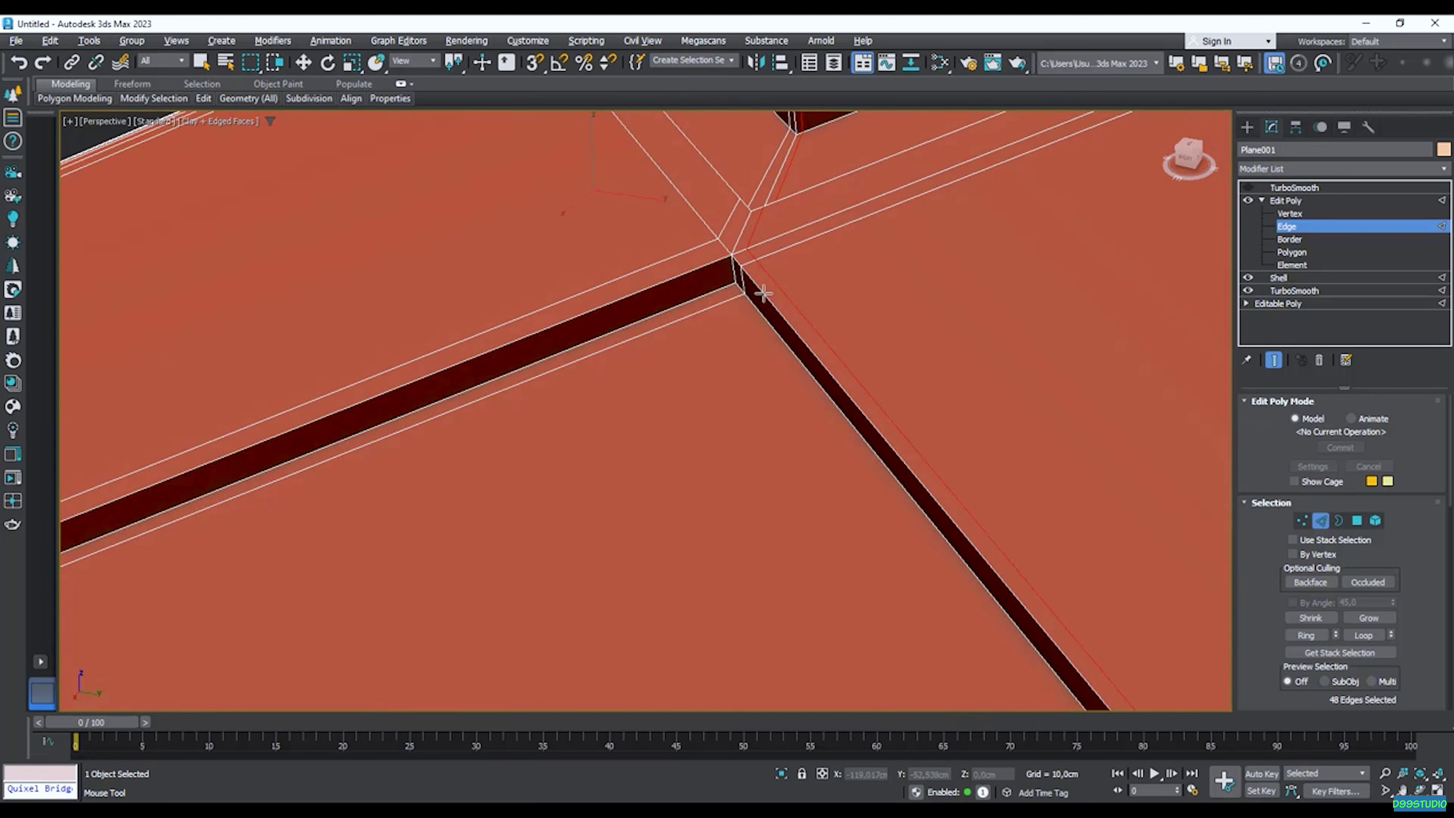
Insert a supporting edge loop on the floor of a button recess, running alongside its long groove.
middle_click_drag(763, 280, 672, 315, "alt")
scroll(759, 318, "up", 5)
scroll(761, 318, "down", 4)
middle_click_drag(779, 319, 759, 280, "alt")
scroll(768, 341, "up", 4)
middle_click_drag(768, 341, 607, 286, "alt")
scroll(654, 448, "up", 3)
scroll(646, 460, "down", 2)
scroll(620, 260, "up", 3)
scroll(687, 308, "down", 4)
middle_click_drag(687, 307, 675, 435, "alt")
scroll(722, 317, "up", 3)
scroll(696, 399, "down", 2)
scroll(663, 523, "up", 5)
scroll(572, 559, "up", 2)
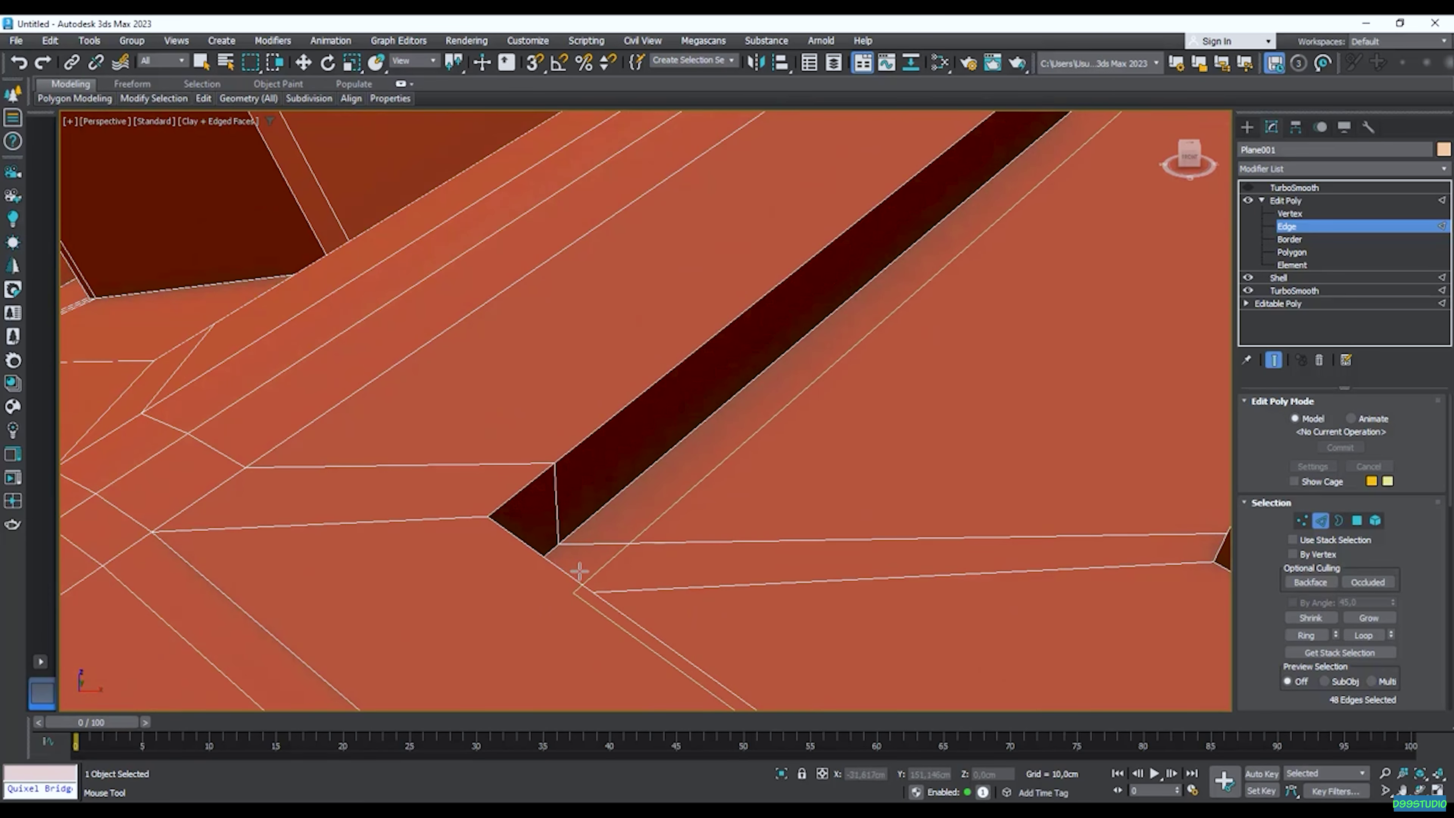
scroll(598, 558, "down", 2)
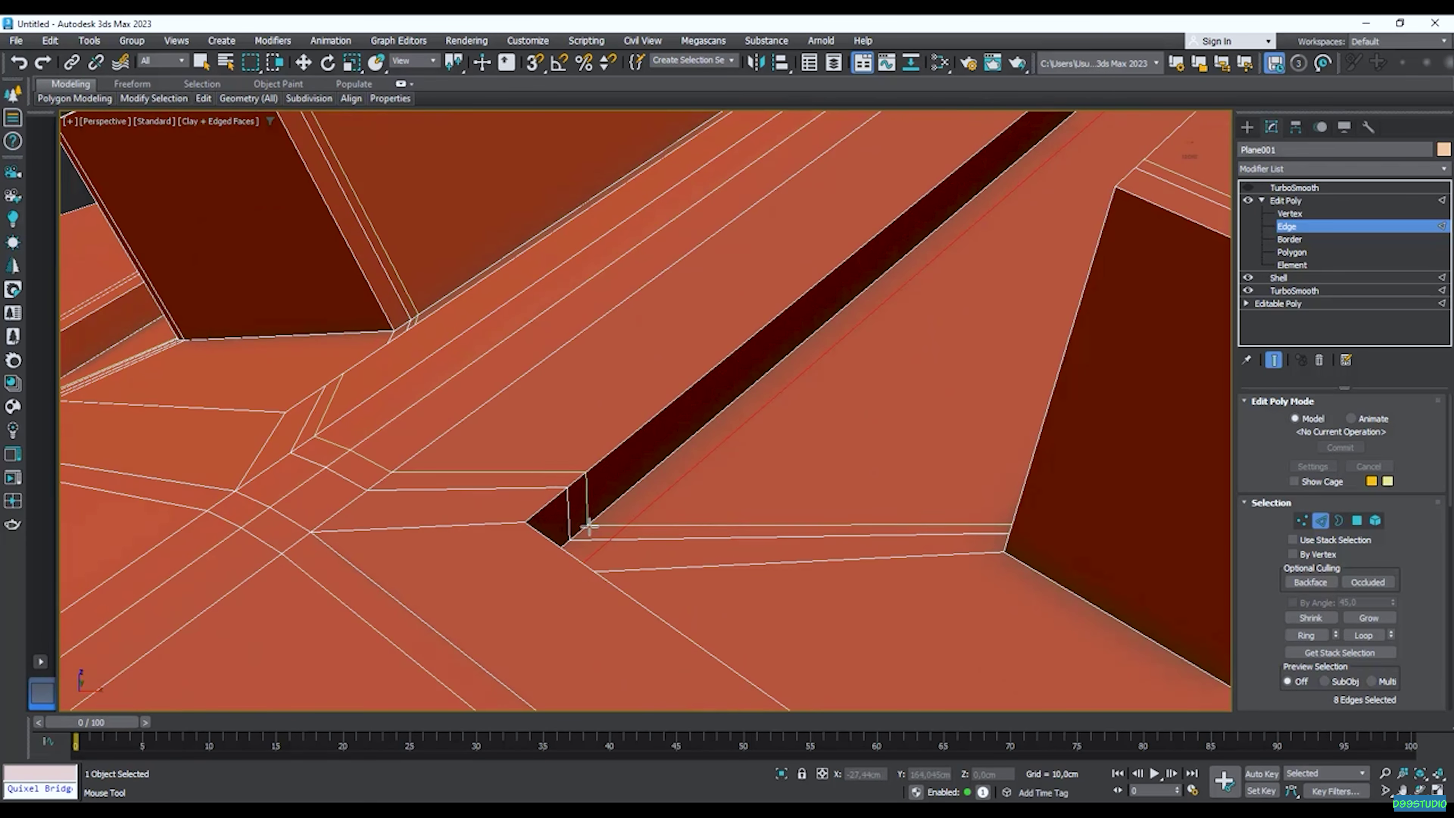
Insert supporting edge loops along the recess's groove wall, close to its top and bottom edges.
scroll(570, 522, "up", 2)
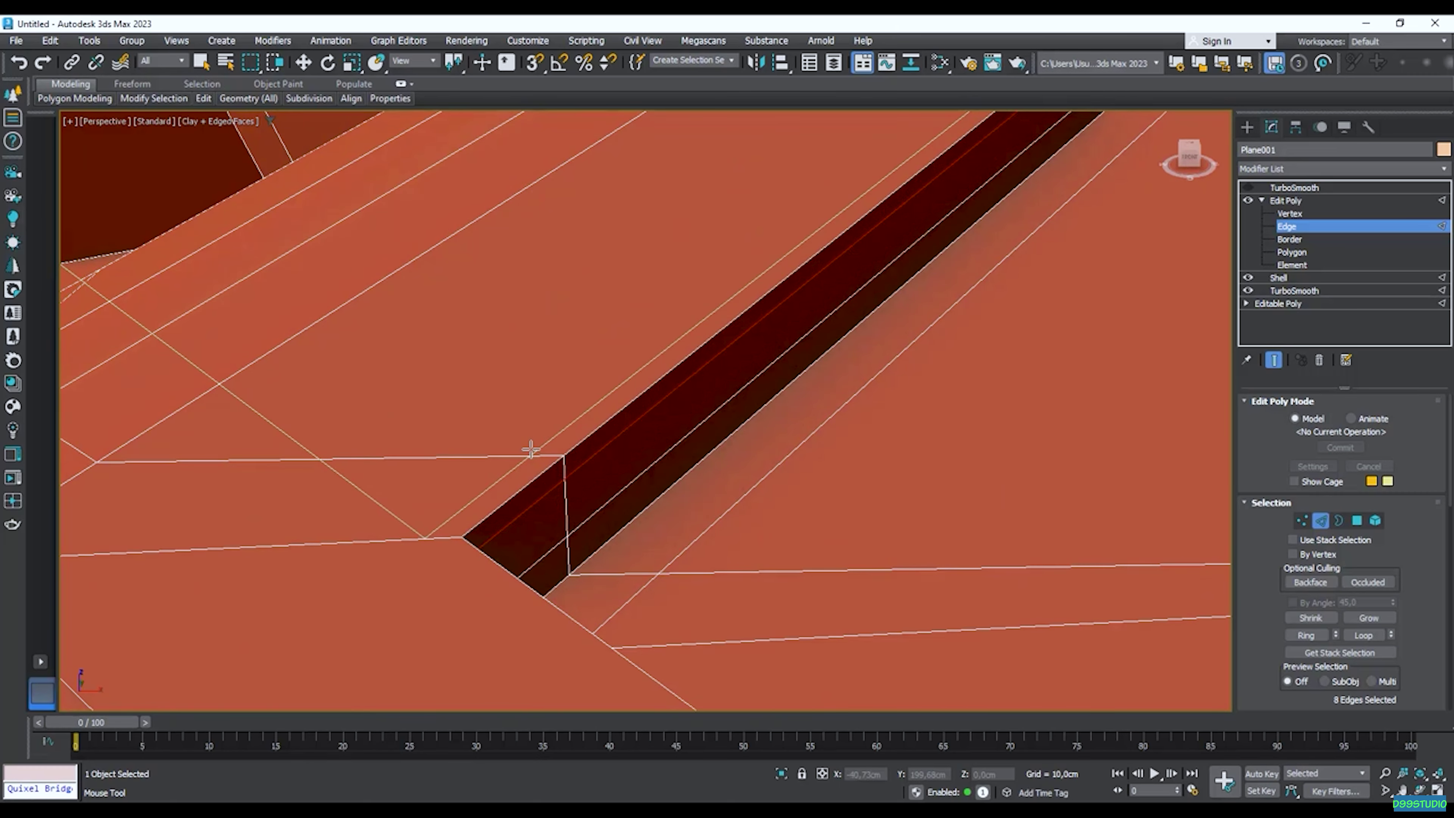
scroll(574, 451, "down", 4)
middle_click_drag(574, 451, 722, 402, "alt")
scroll(722, 402, "down", 3)
scroll(722, 403, "down", 1)
Insert a supporting edge loop along the groove wall of another button recess, close to its bottom edge.
scroll(450, 438, "up", 6)
scroll(345, 461, "up", 3)
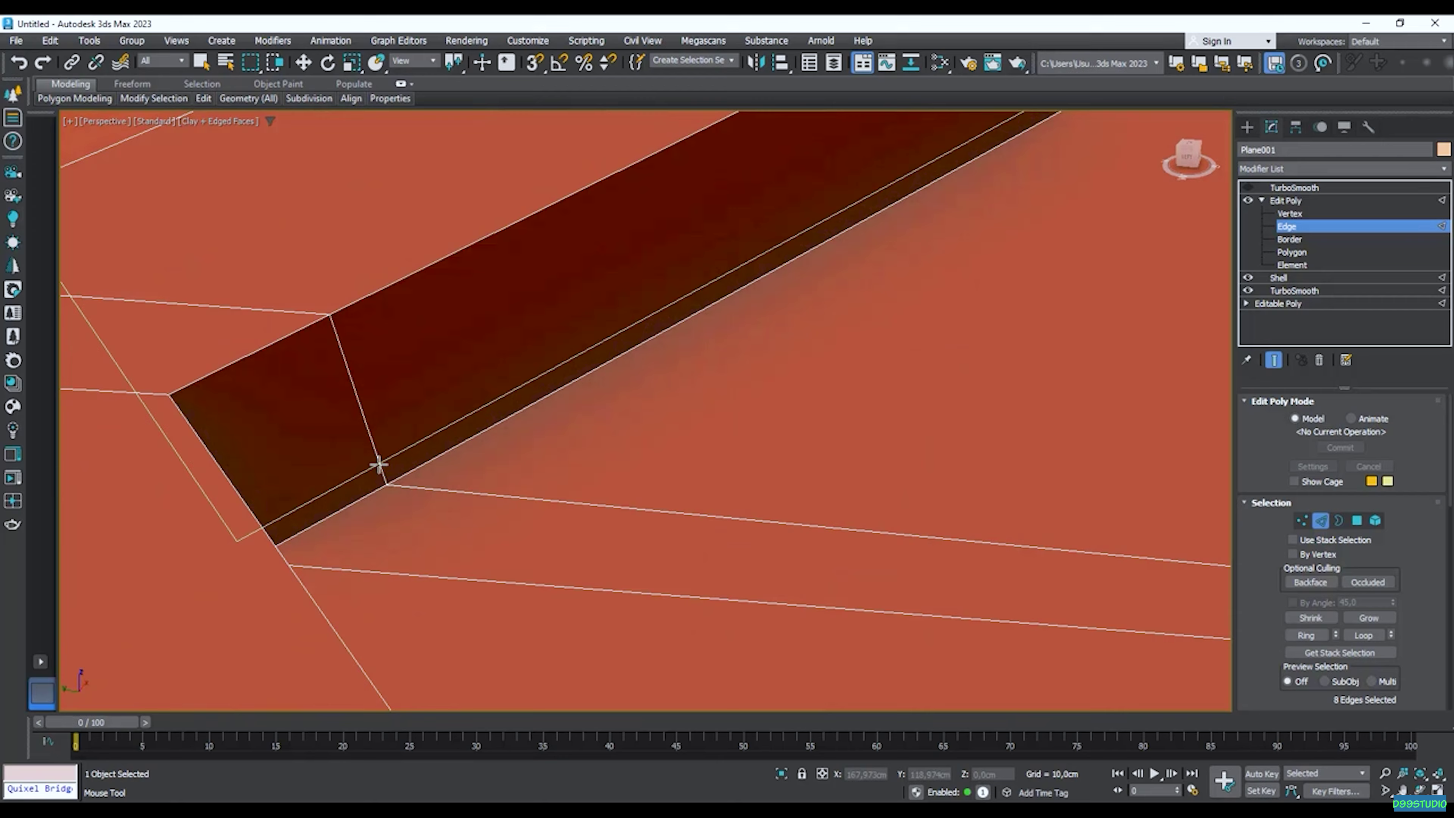
scroll(379, 467, "up", 1)
scroll(394, 404, "down", 5)
middle_click_drag(405, 416, 455, 432, "alt")
scroll(455, 432, "up", 5)
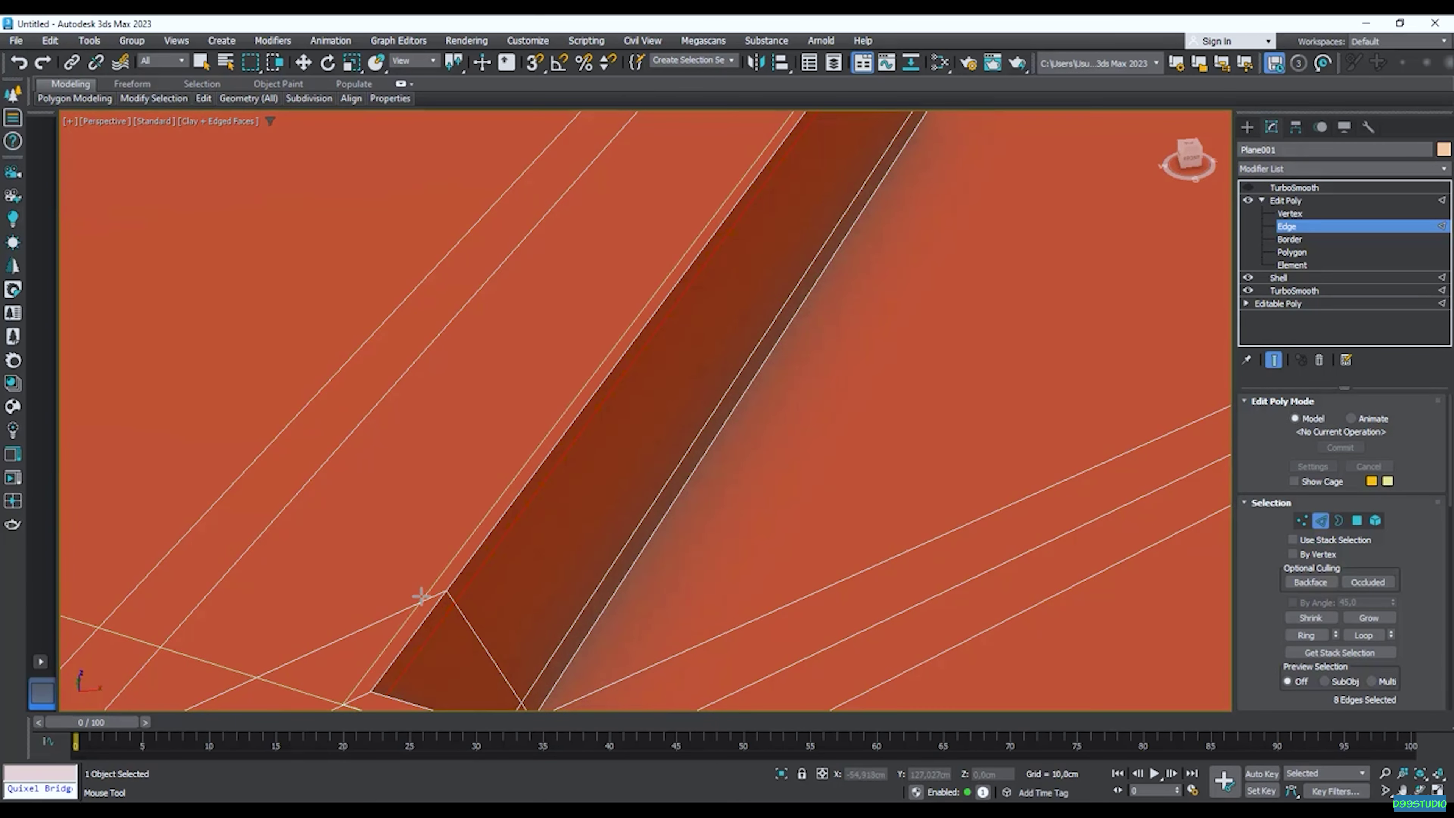
Insert a supporting edge loop just outside the upper rim of the next button recess's groove.
scroll(409, 593, "down", 5)
middle_click_drag(658, 523, 818, 466, "alt")
scroll(767, 551, "up", 3)
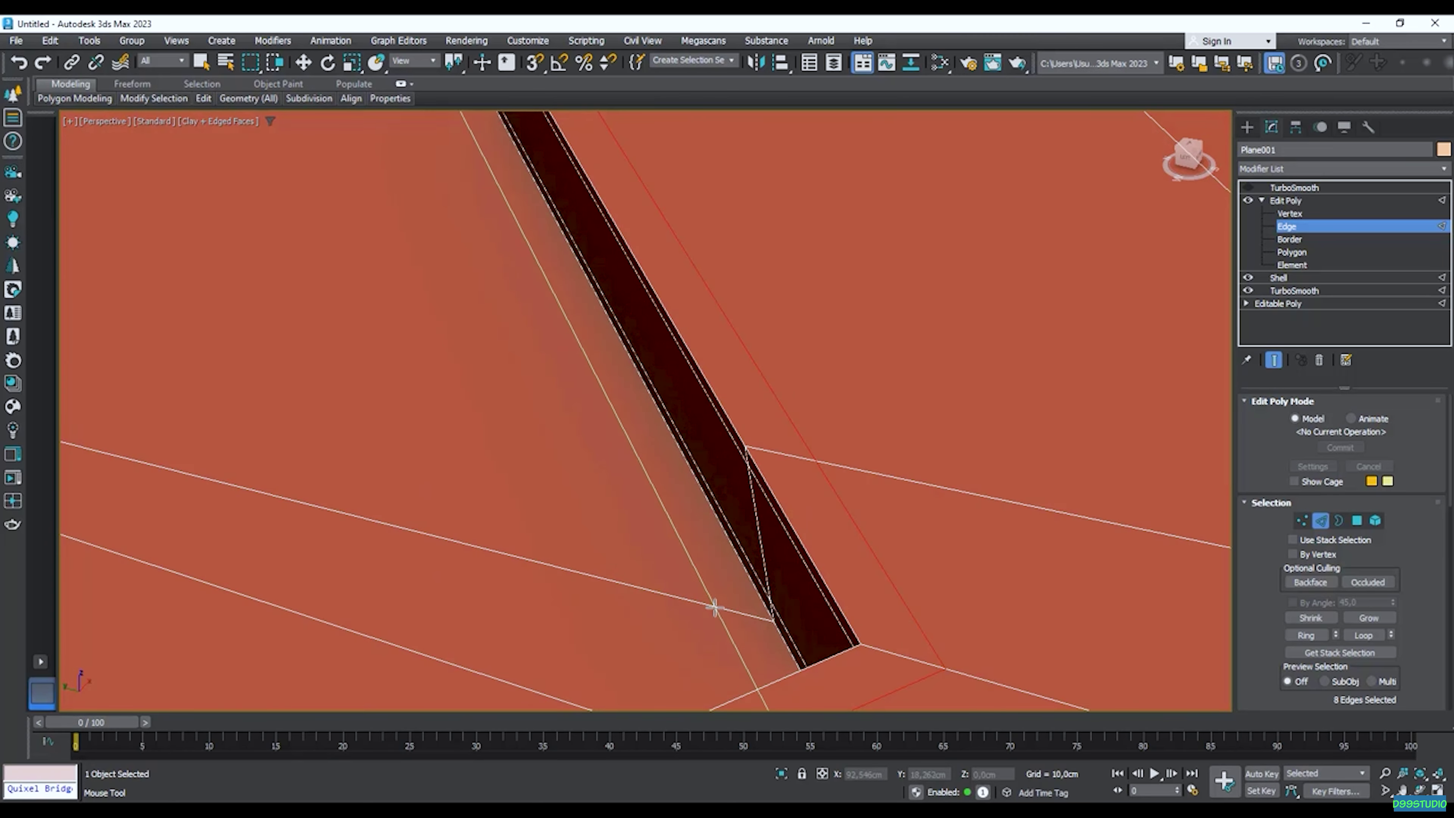
scroll(733, 579, "down", 5)
middle_click_drag(746, 553, 771, 519, "alt")
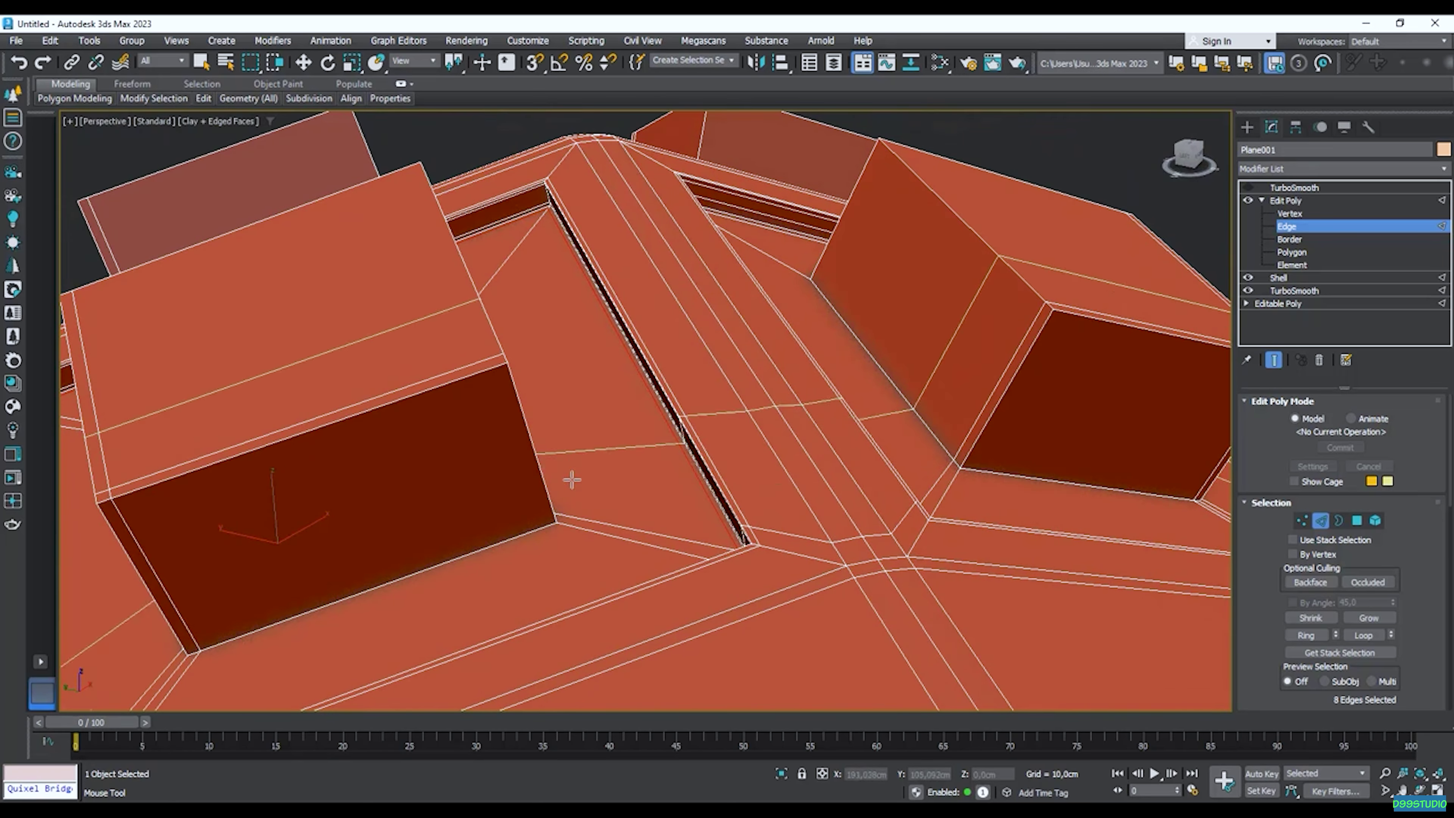
Insert a long supporting edge loop that runs across the panel and passes close to a button's side edge.
middle_click_drag(571, 481, 761, 438)
middle_click_drag(498, 541, 651, 354, "alt")
left_click(577, 423)
middle_click_drag(578, 422, 680, 439, "alt")
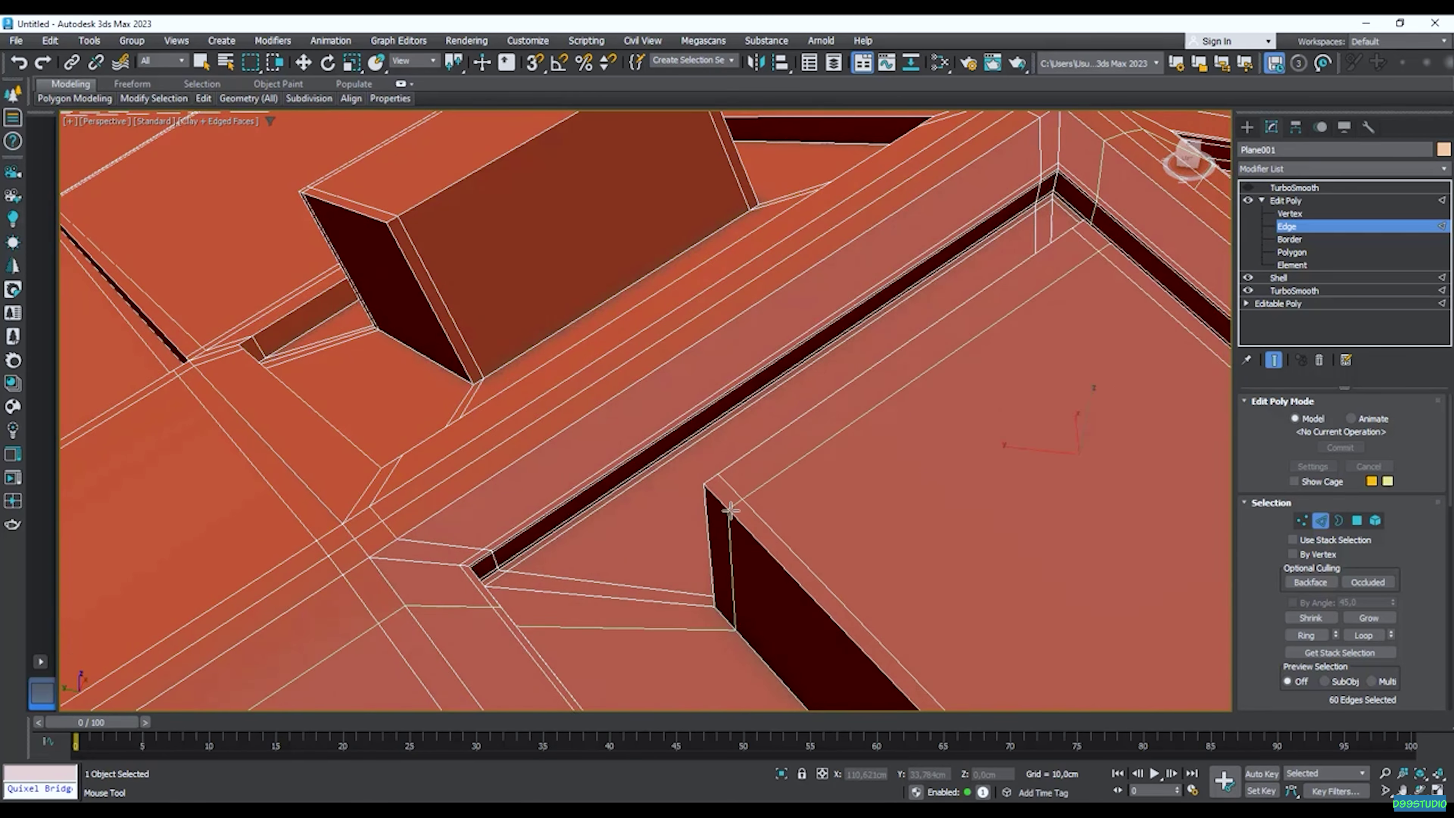
scroll(730, 509, "down", 5)
middle_click_drag(786, 480, 712, 400, "alt")
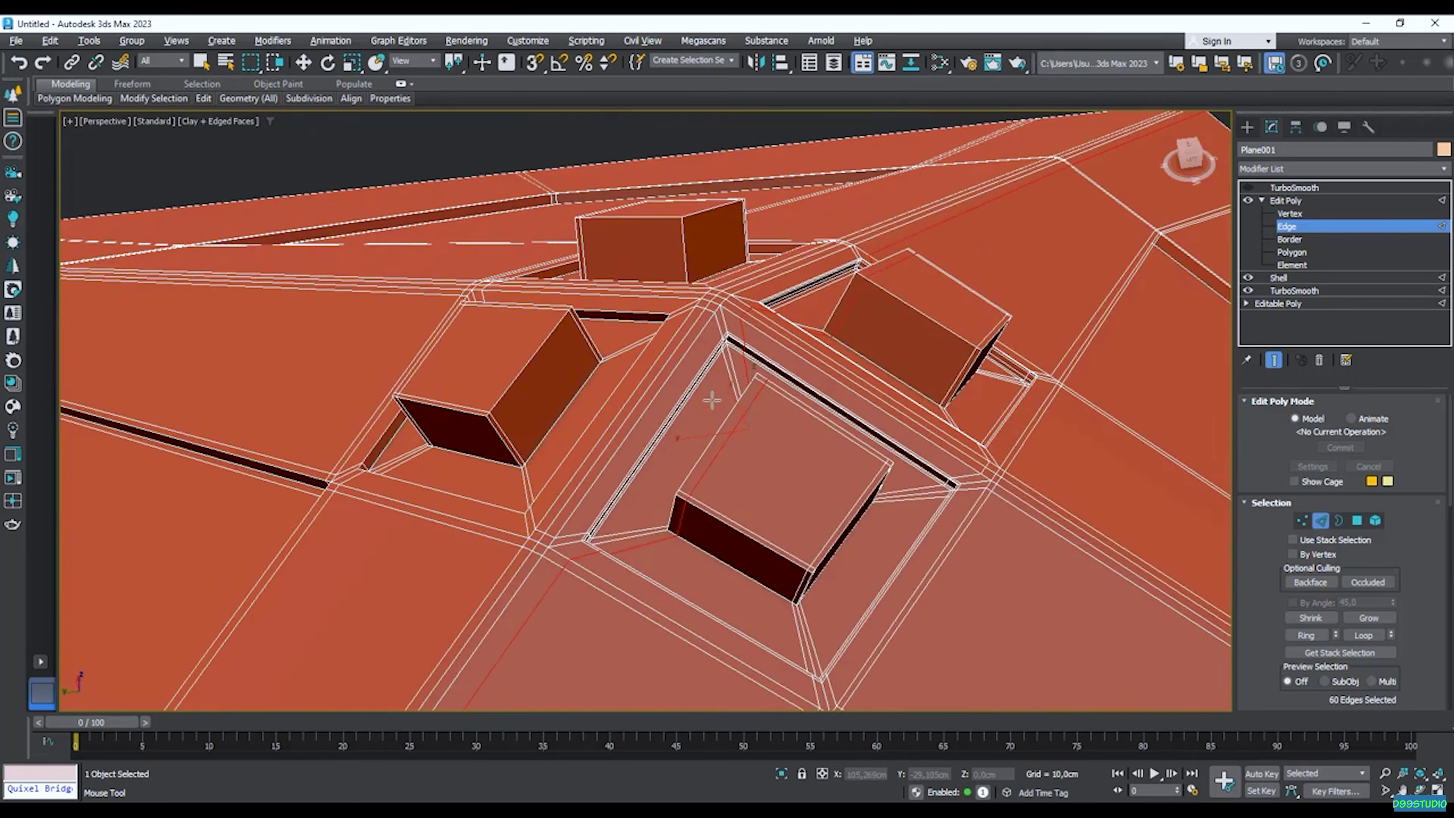
Insert supporting edge loops on a neighbouring button, close to its vertical corner and its top edge.
scroll(711, 400, "up", 5)
scroll(944, 335, "down", 3)
middle_click_drag(864, 426, 1010, 324, "alt")
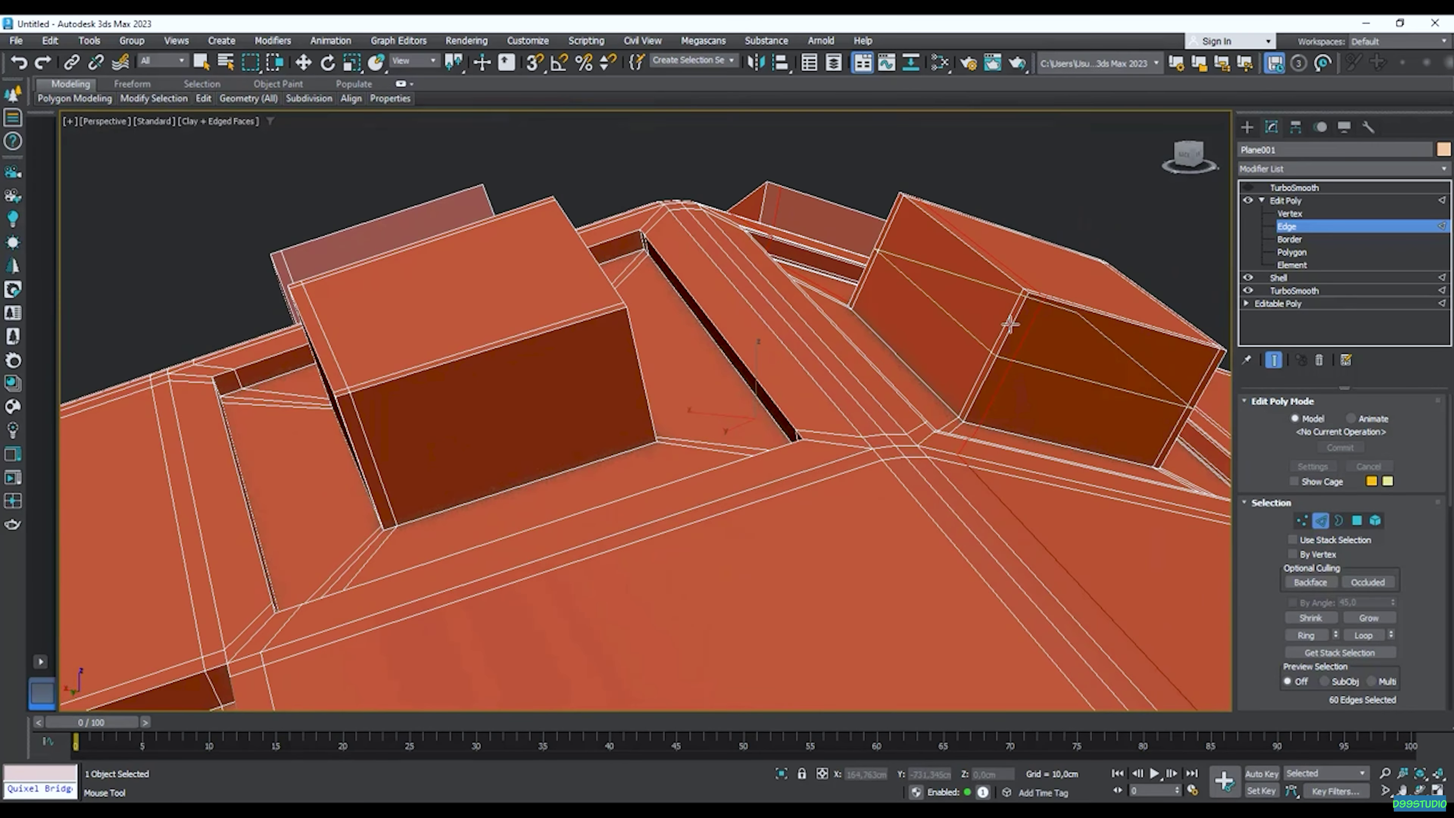
scroll(1011, 324, "up", 2)
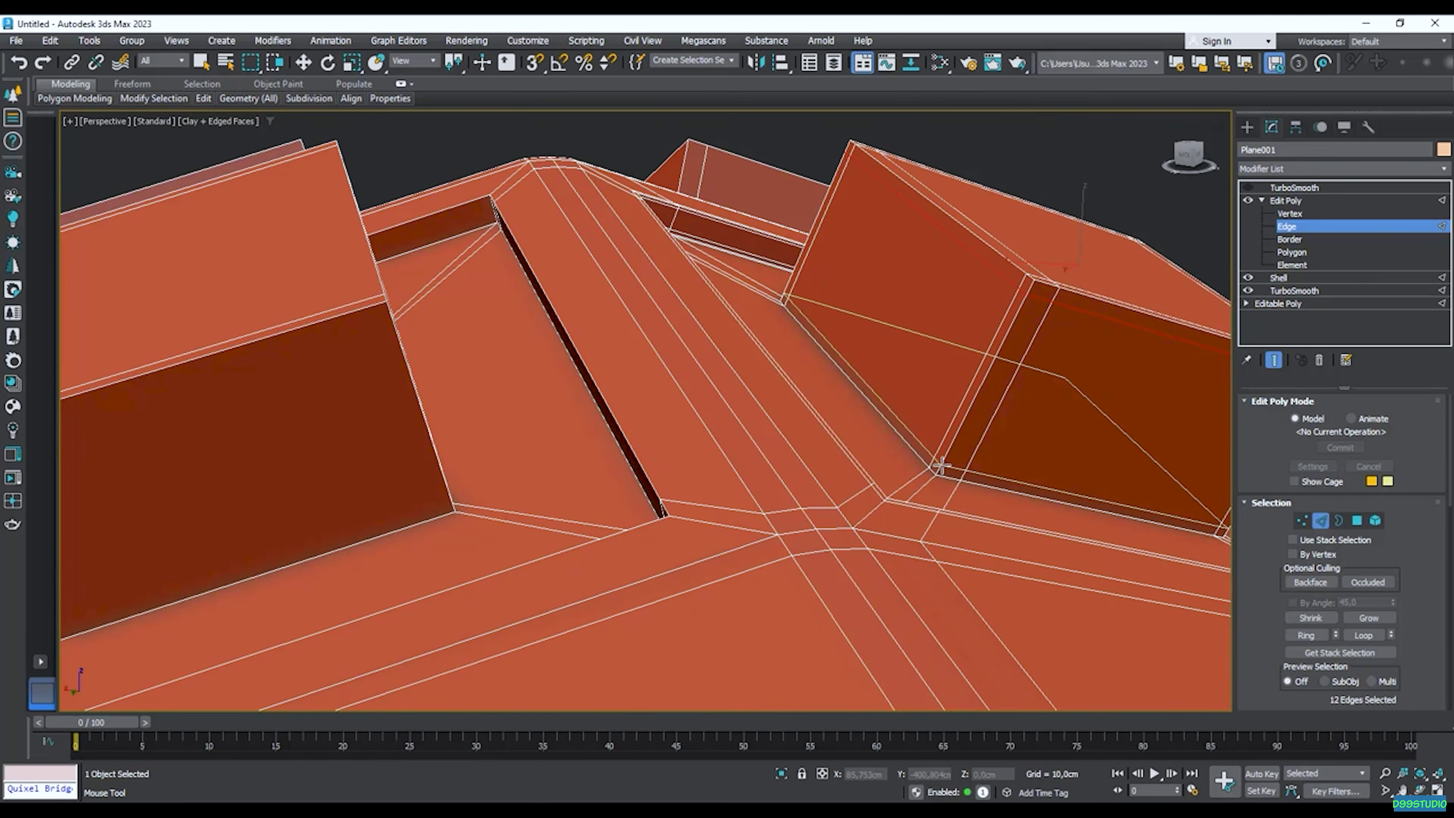
scroll(939, 465, "up", 4)
scroll(922, 484, "down", 4)
Insert supporting edge loops around another button's side walls, one near the top and one near the base.
middle_click_drag(921, 483, 335, 425, "alt")
middle_click_drag(914, 298, 558, 253, "alt")
scroll(555, 240, "up", 3)
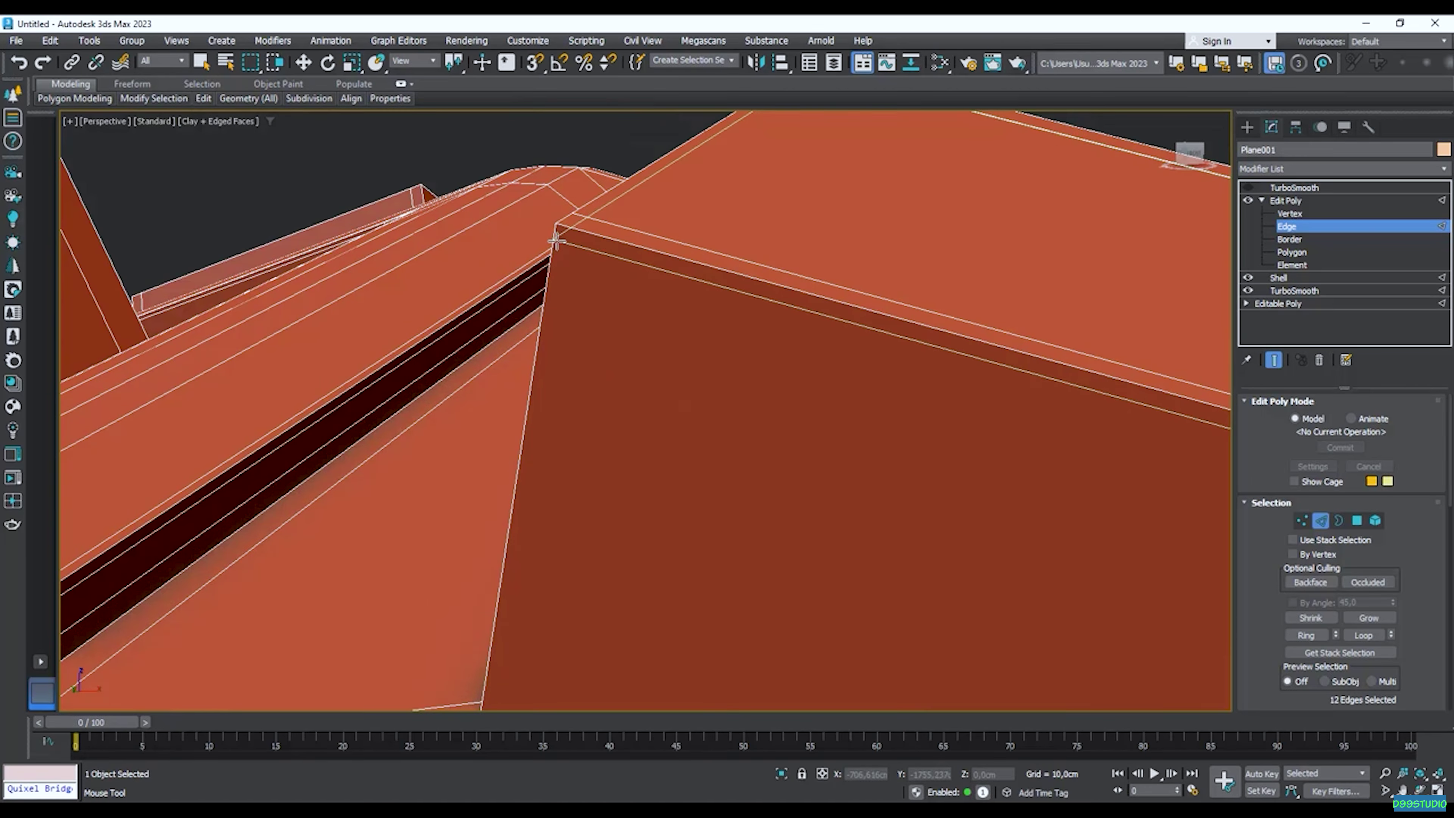
scroll(555, 320, "down", 4)
scroll(512, 397, "up", 4)
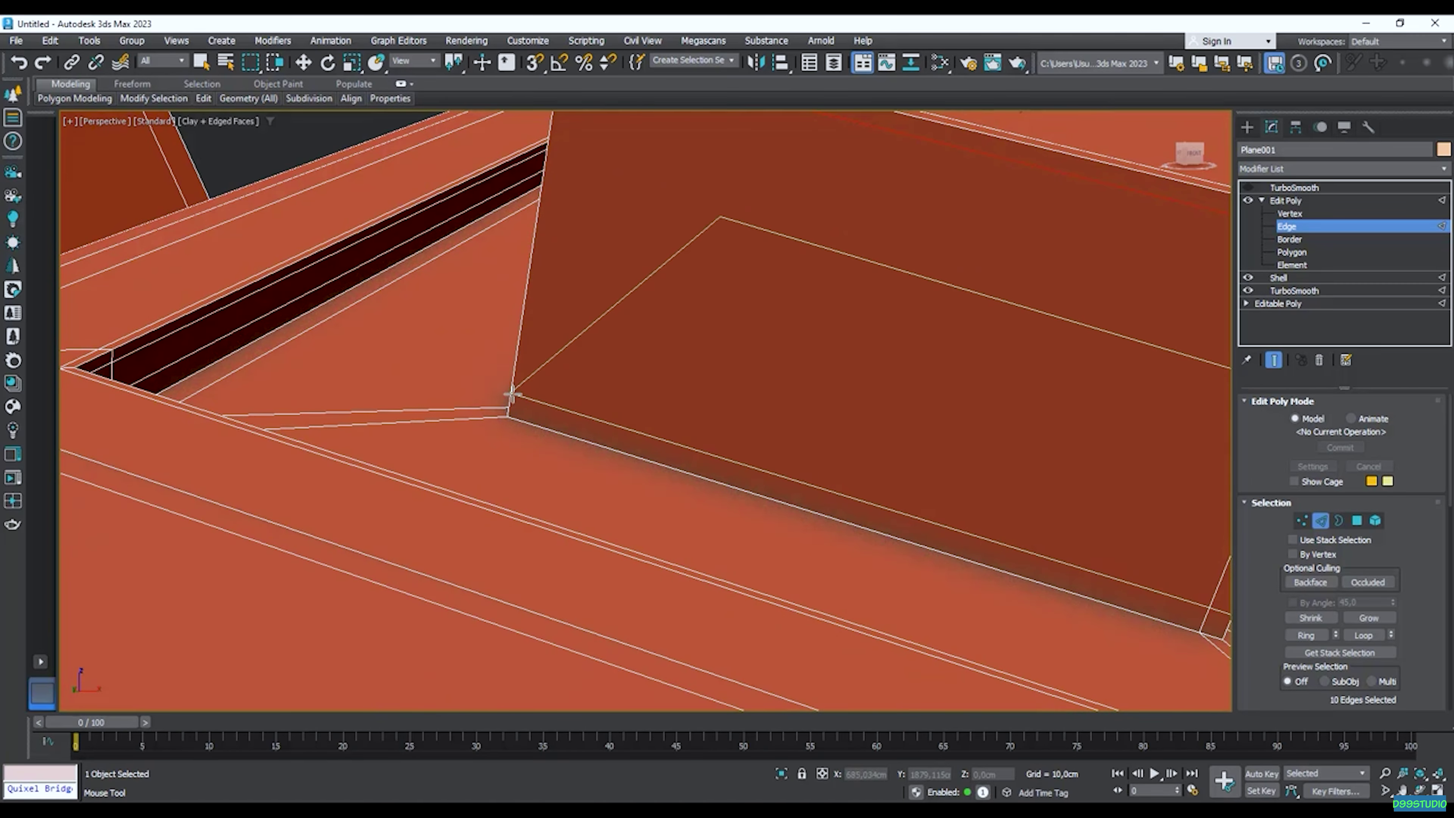
scroll(513, 395, "down", 4)
middle_click_drag(519, 404, 430, 396)
Insert a supporting edge loop around the next button's side walls, just above its base.
scroll(722, 414, "up", 4)
scroll(438, 484, "up", 4)
scroll(421, 494, "down", 5)
scroll(339, 547, "up", 3)
scroll(341, 548, "down", 1)
scroll(369, 543, "up", 1)
scroll(378, 558, "down", 2)
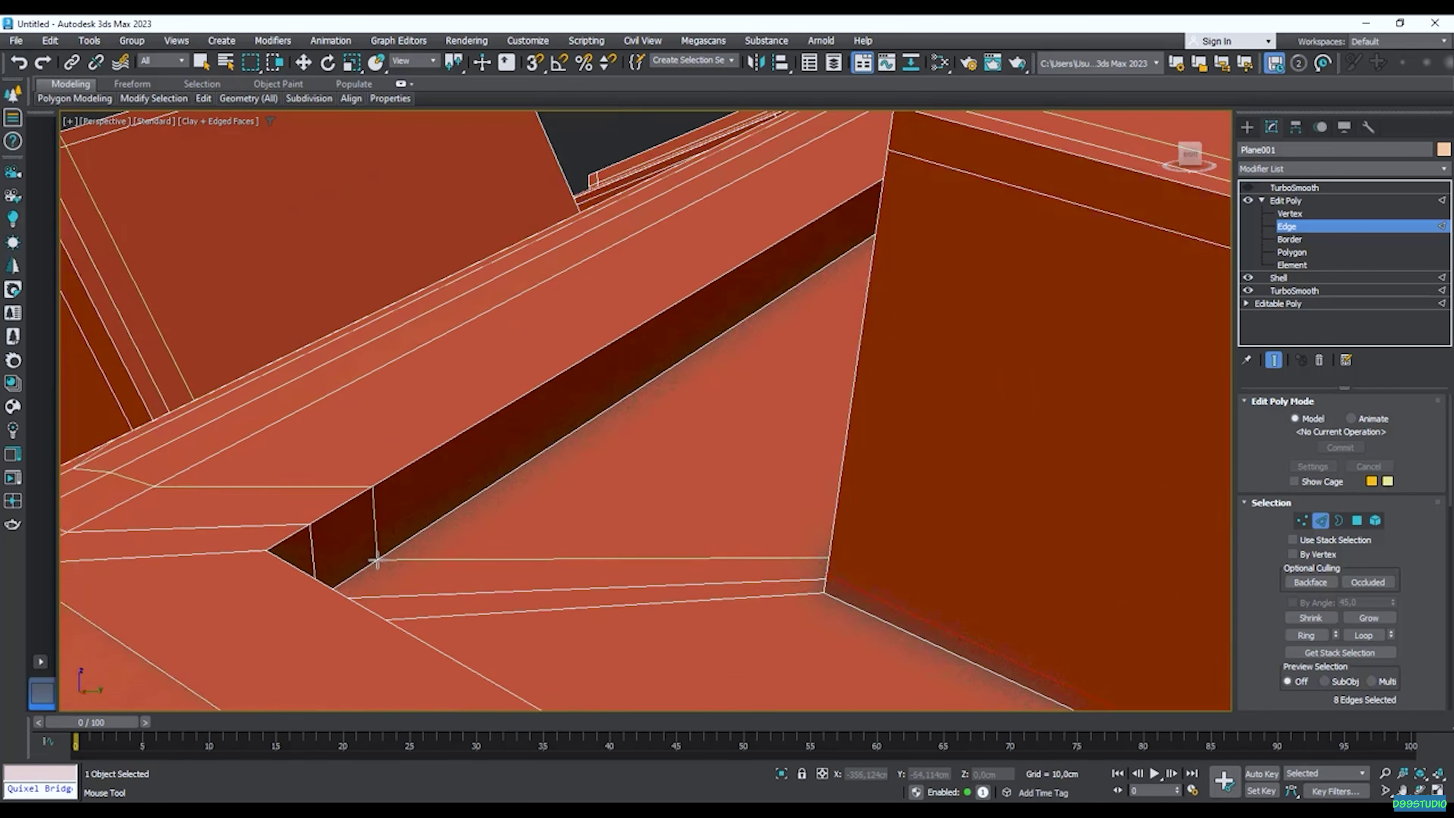
Insert supporting edge loops along the groove wall beside that button, near its bottom and top edges.
scroll(379, 560, "up", 3)
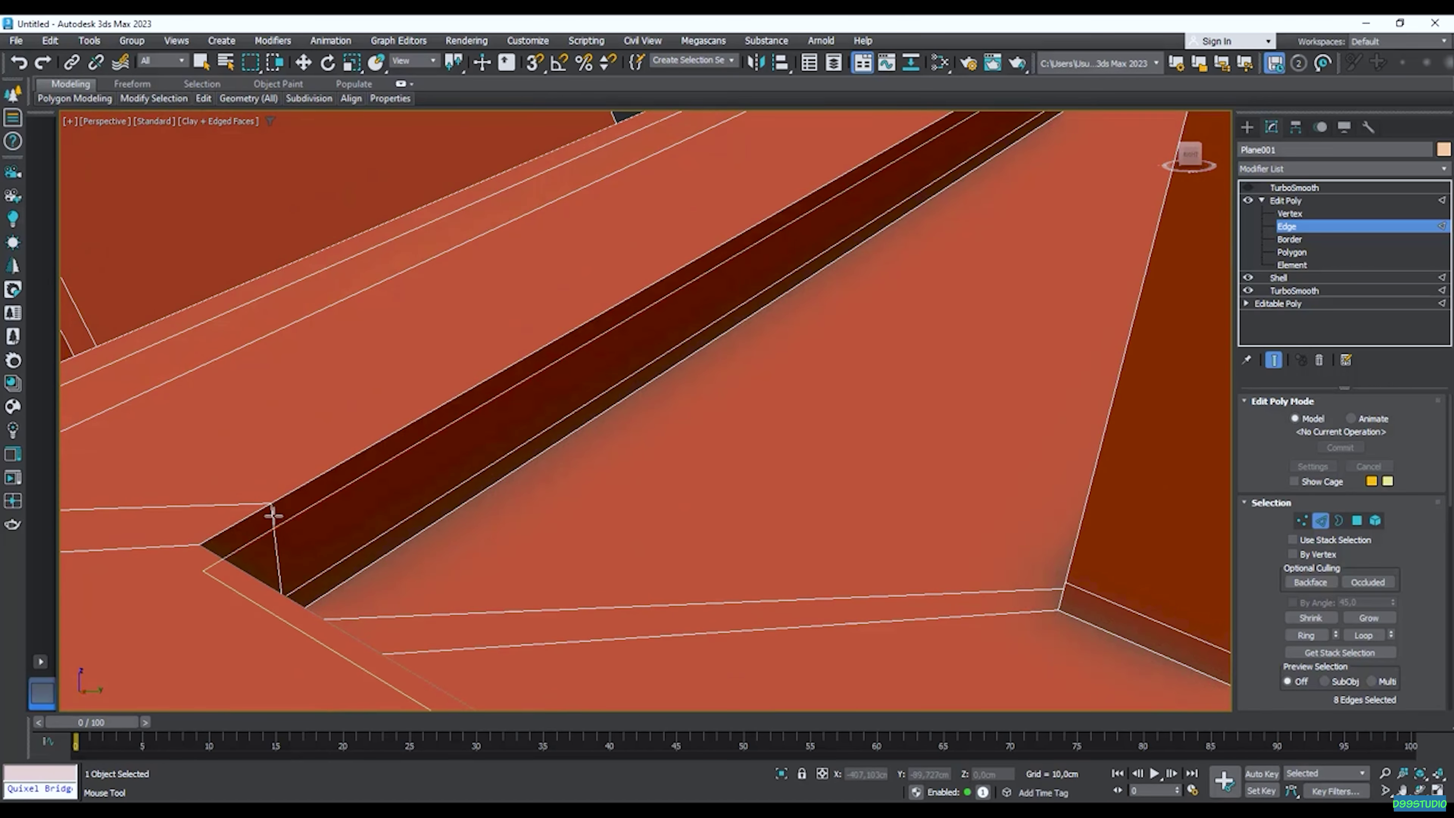
scroll(226, 501, "down", 4)
middle_click_drag(279, 504, 469, 487, "alt")
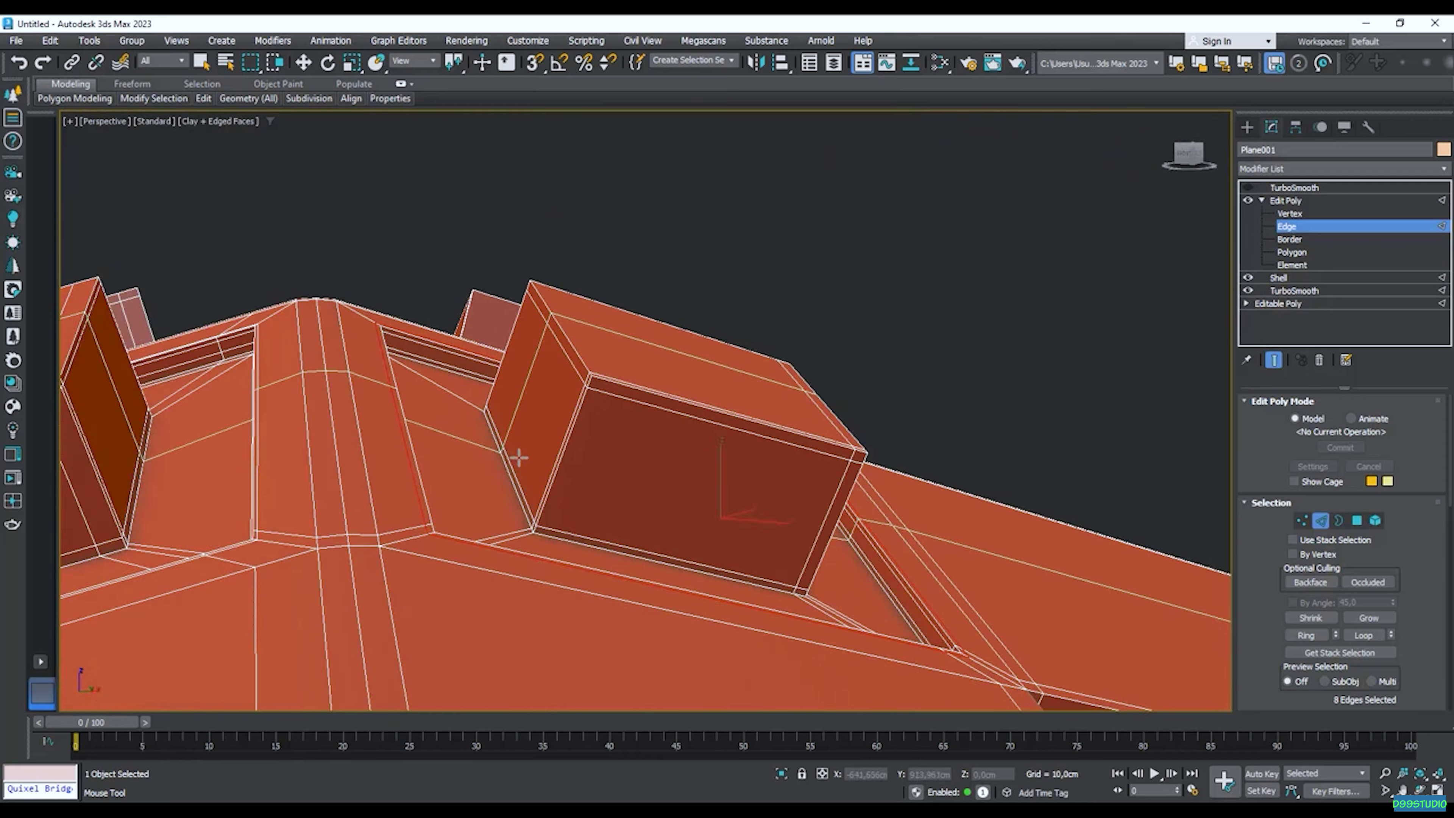
scroll(564, 486, "up", 2)
scroll(564, 486, "down", 4)
Insert a supporting edge loop close to the remaining vertical corner of a button, continuing across the surrounding panels.
middle_click_drag(563, 486, 863, 470, "alt")
scroll(792, 464, "up", 4)
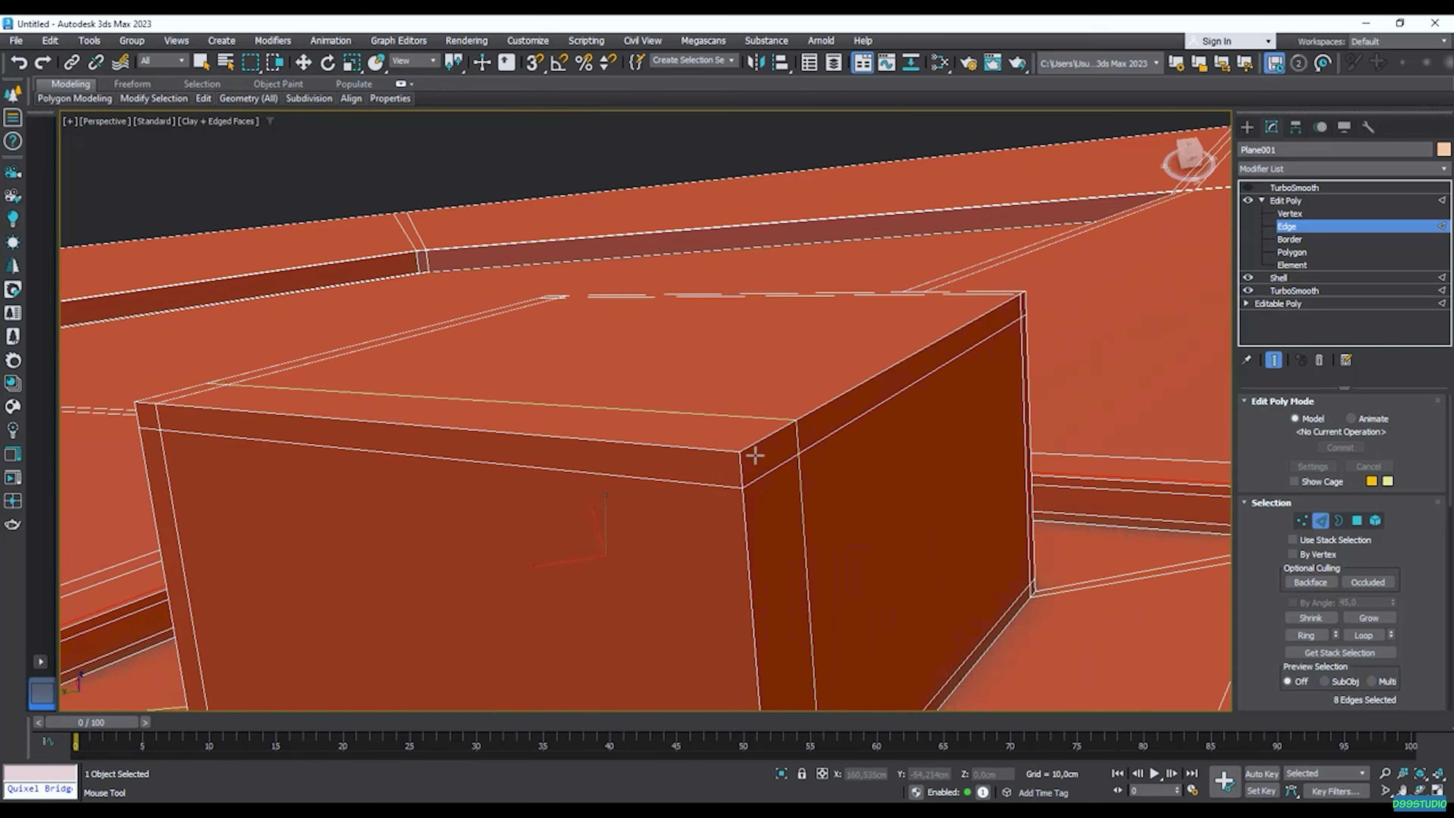
scroll(760, 437, "down", 5)
middle_click_drag(817, 465, 640, 357, "alt")
scroll(640, 358, "up", 2)
middle_click_drag(543, 396, 511, 368, "alt")
scroll(511, 369, "up", 3)
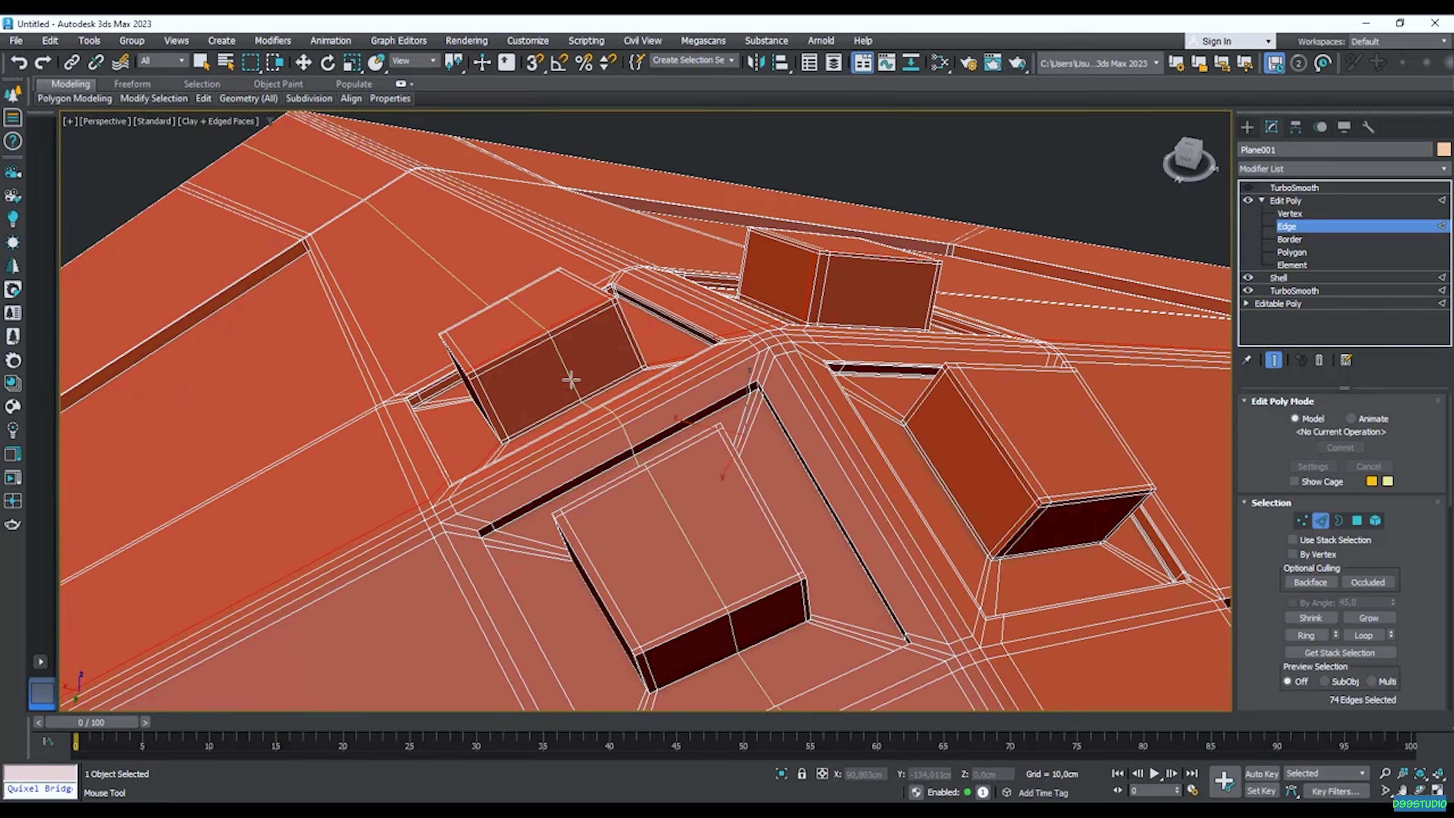
Insert a supporting edge loop around the remaining button recess's groove wall, just above its floor.
middle_click_drag(668, 371, 755, 355, "alt")
scroll(754, 355, "up", 3)
scroll(809, 406, "up", 4)
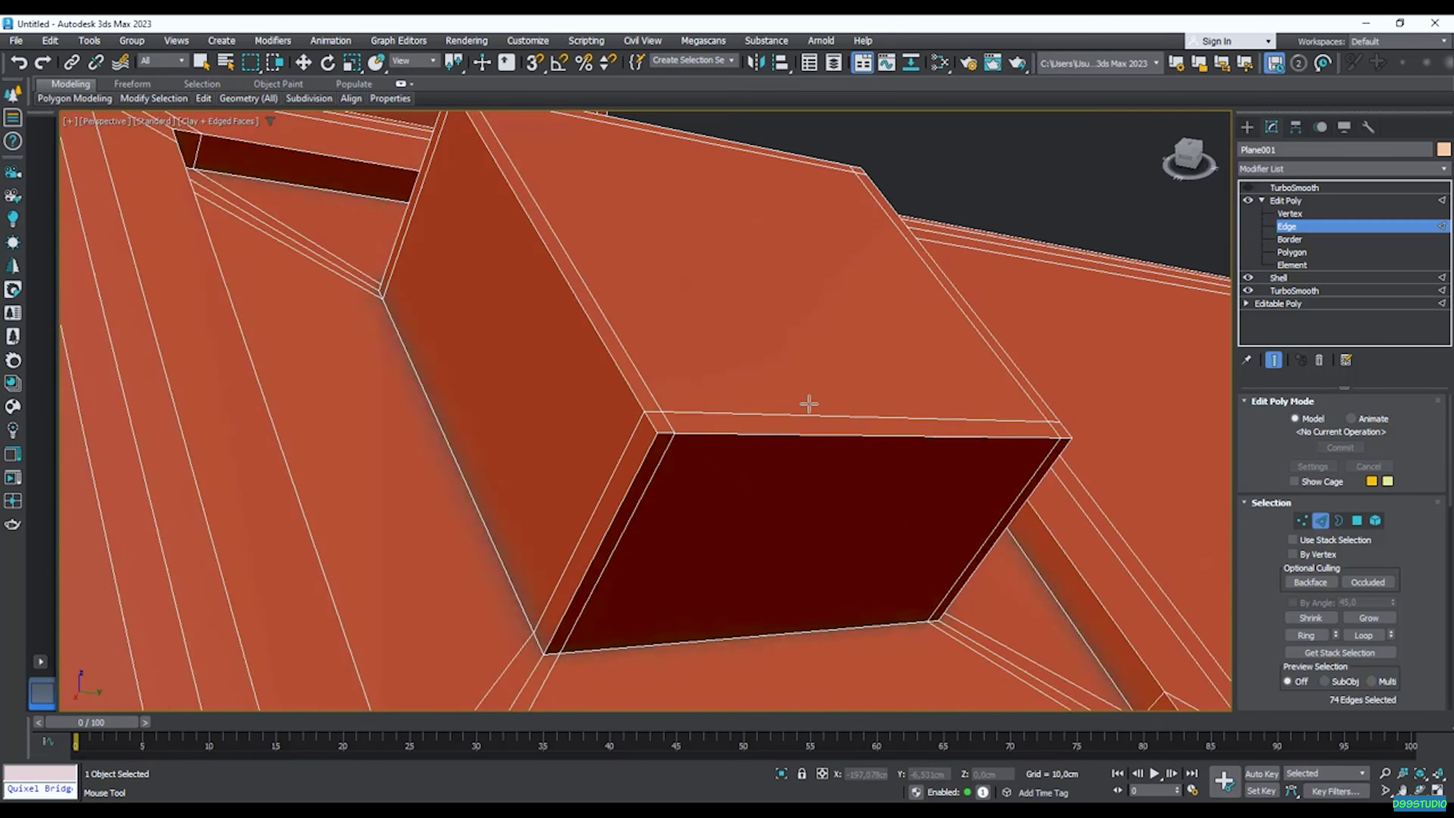
scroll(808, 406, "down", 3)
middle_click_drag(808, 406, 780, 397, "alt")
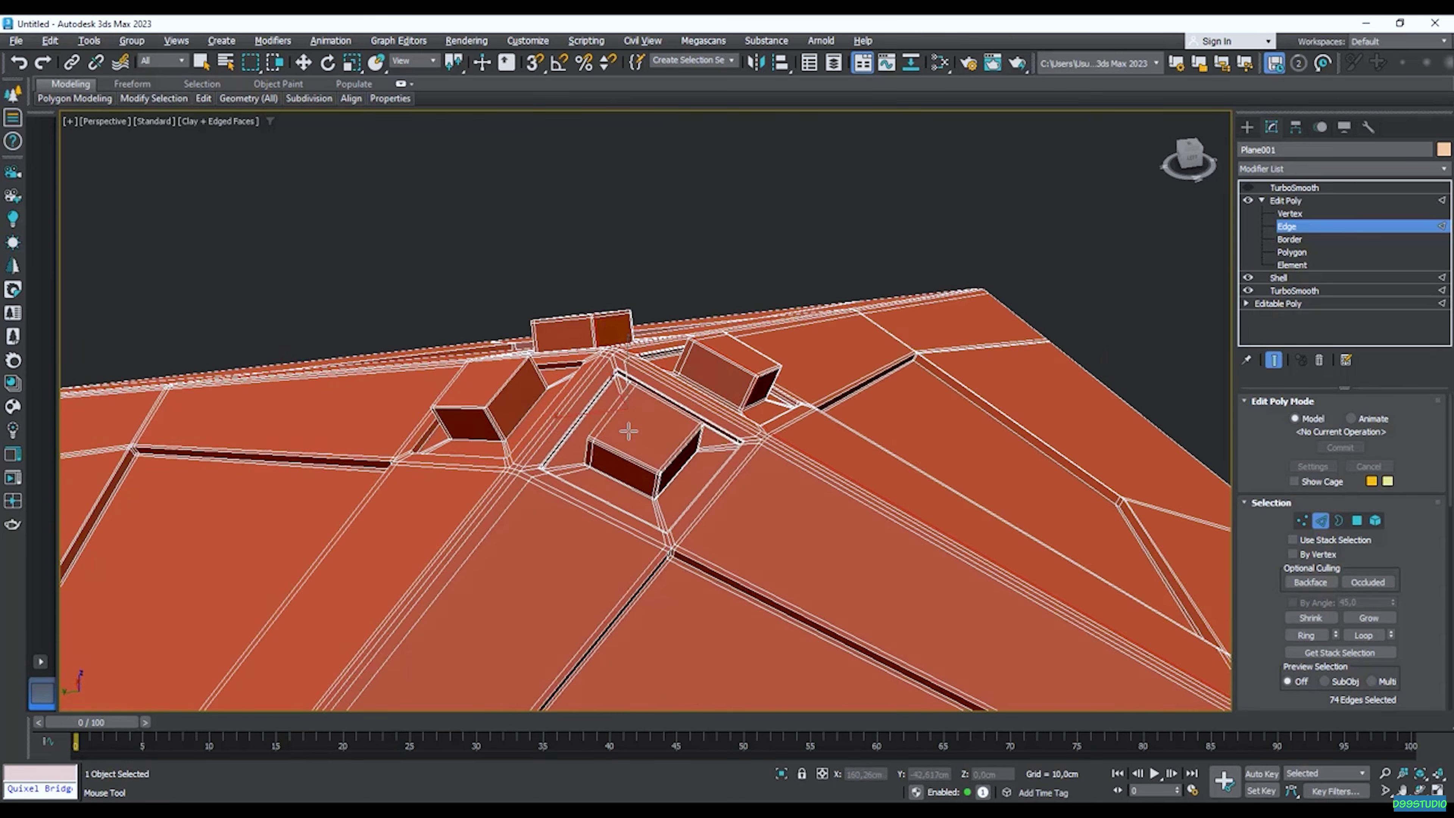
scroll(634, 453, "up", 5)
middle_click_drag(634, 453, 604, 426, "alt")
scroll(647, 468, "up", 3)
middle_click_drag(647, 469, 536, 352, "alt")
scroll(723, 288, "up", 5)
scroll(717, 285, "down", 5)
scroll(699, 284, "up", 6)
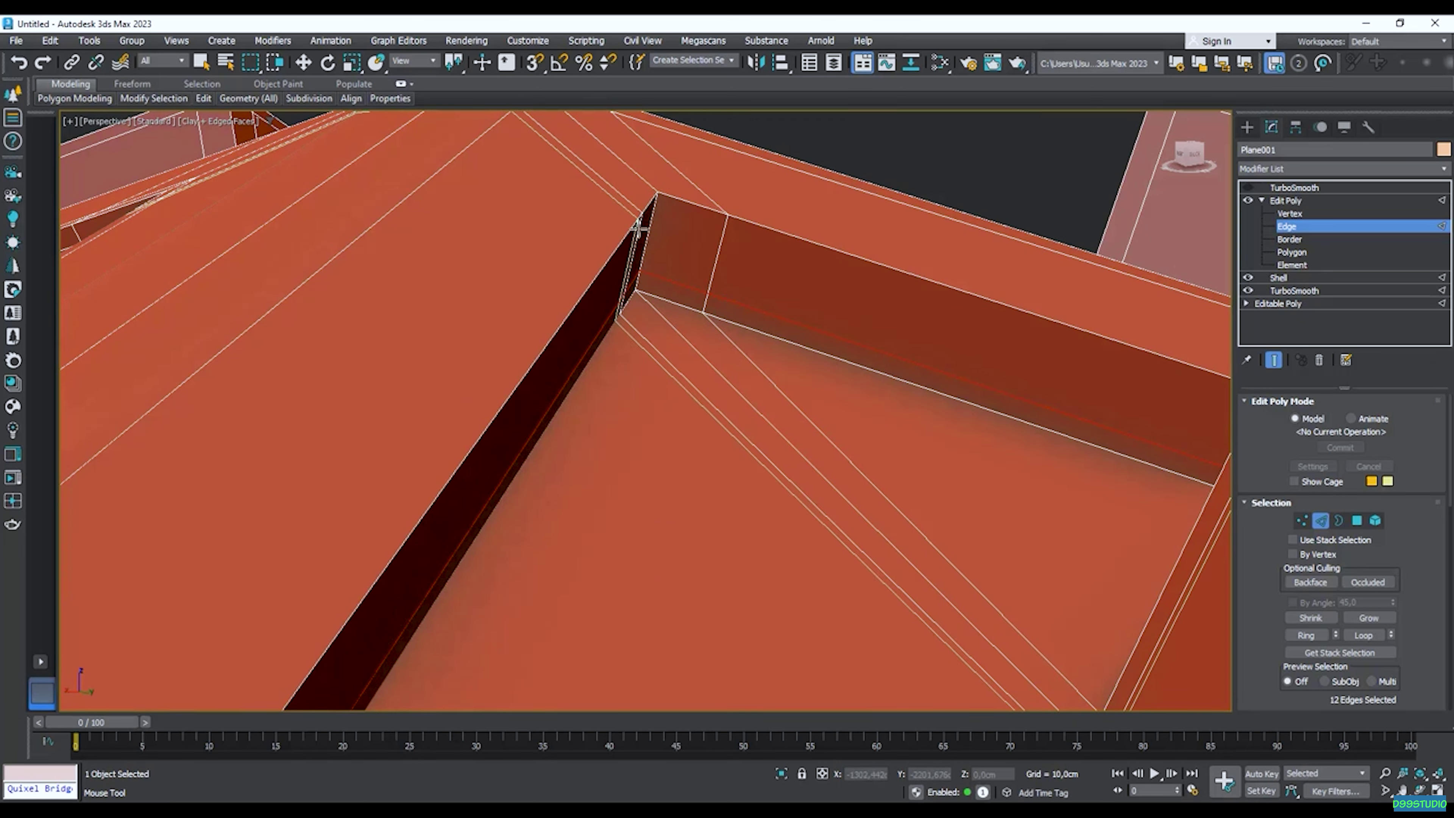
Insert supporting edge loops near the top of the recess's groove wall and just outside its rim.
scroll(656, 204, "down", 5)
scroll(698, 231, "up", 6)
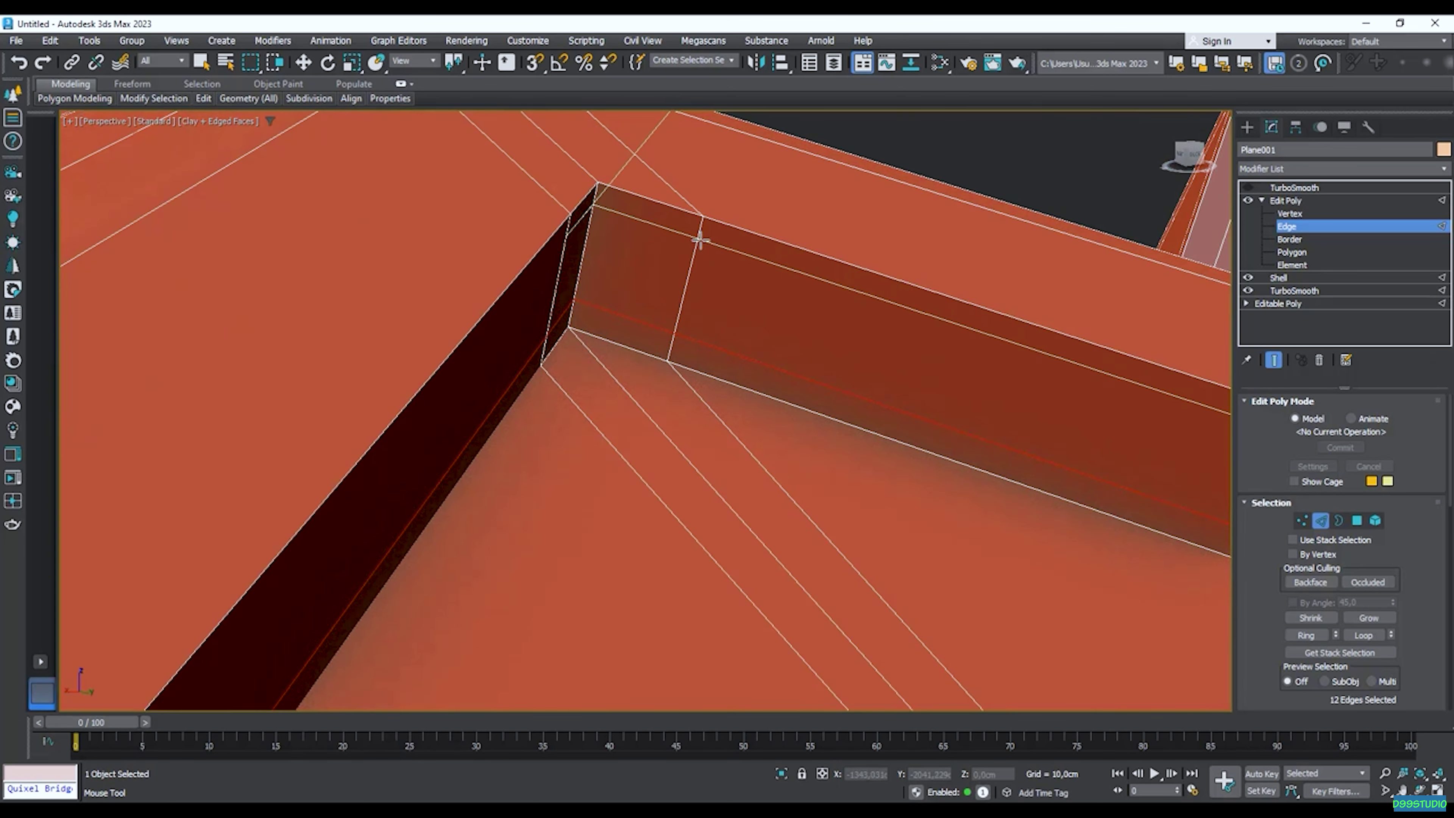
scroll(569, 245, "down", 5)
middle_click_drag(568, 245, 493, 315, "alt")
scroll(441, 578, "up", 6)
scroll(450, 555, "up", 3)
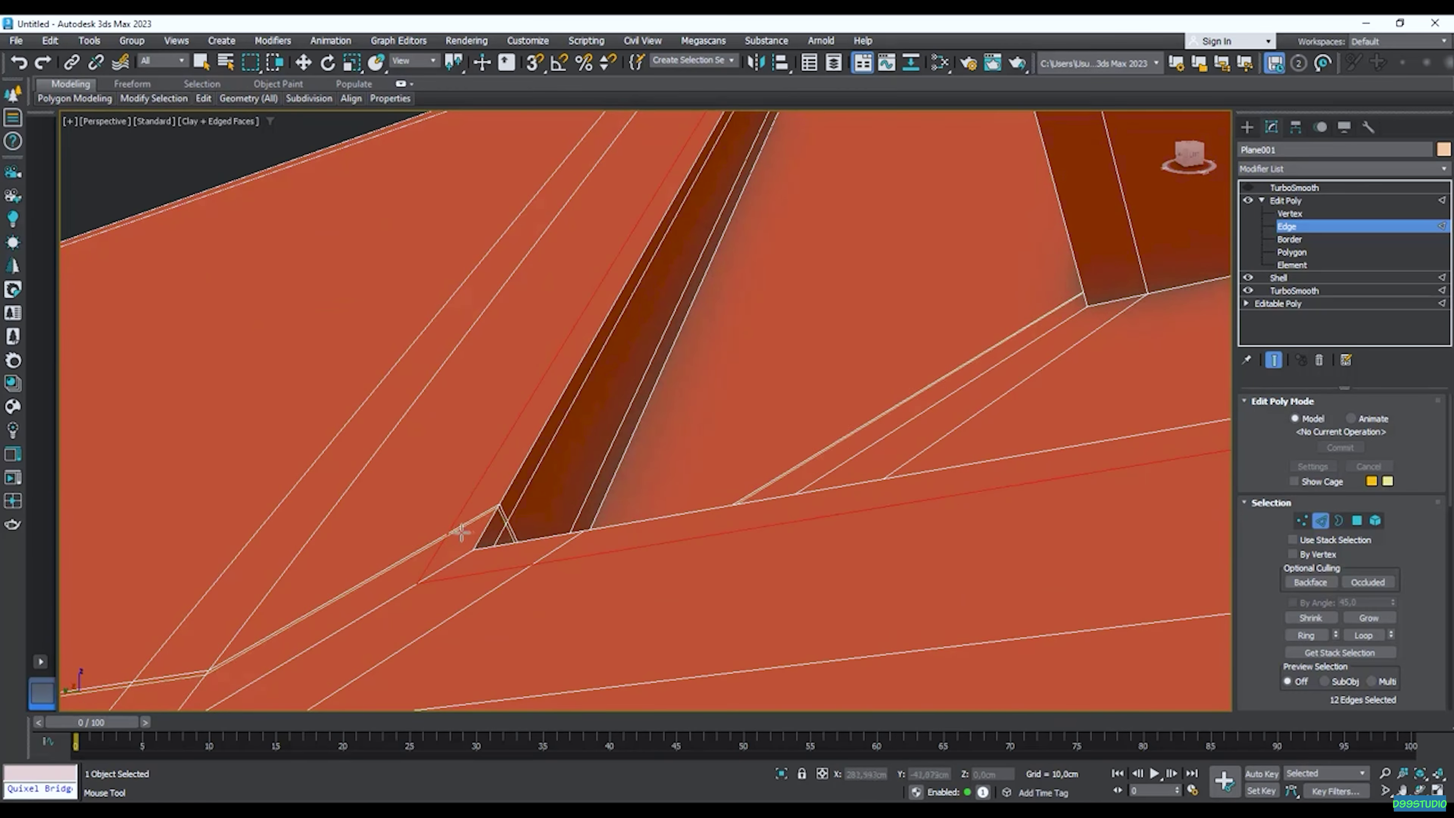
scroll(454, 534, "down", 5)
middle_click_drag(454, 534, 788, 338, "alt")
scroll(807, 444, "up", 6)
scroll(677, 316, "up", 3)
Leave Swift Loop for the Move tool and clear the edge selection.
scroll(767, 338, "down", 6)
scroll(861, 330, "down", 2)
scroll(861, 328, "down", 2)
scroll(869, 334, "down", 4)
scroll(698, 426, "up", 7)
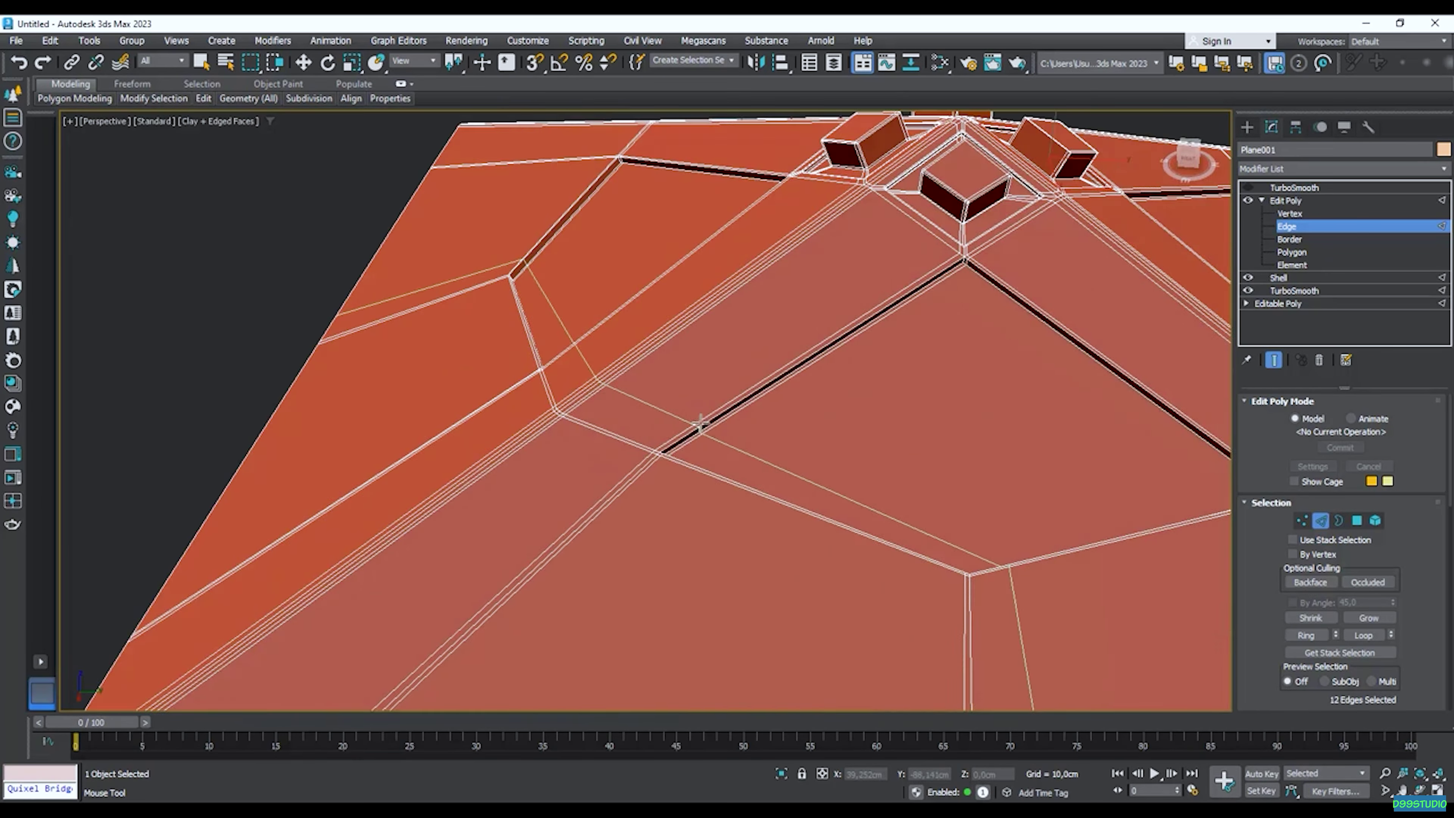
scroll(698, 426, "down", 5)
key("w")
left_click(608, 380)
middle_click_drag(608, 379, 629, 382, "alt")
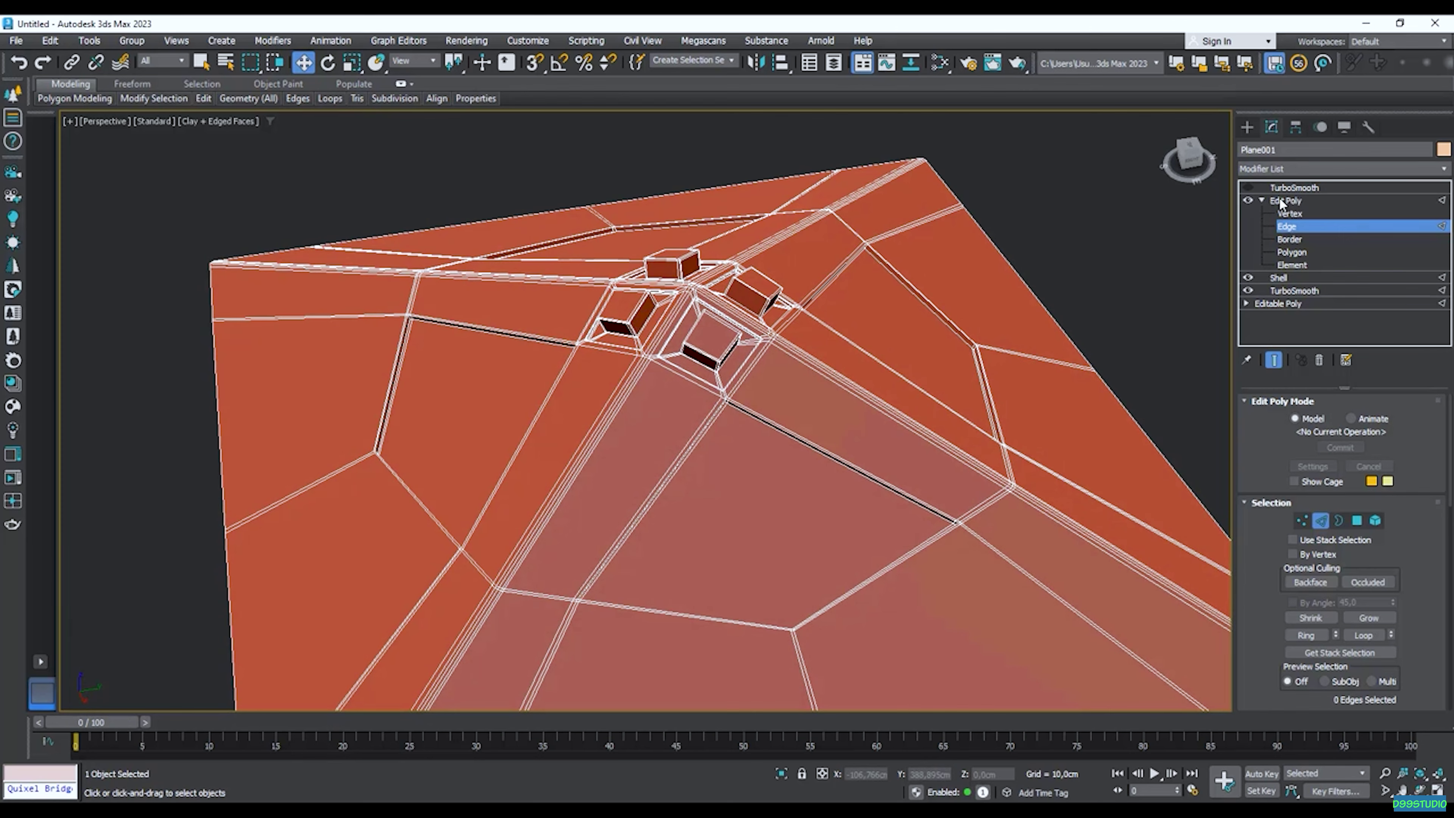
Turn TurboSmooth on with the wireframe edges hidden and examine the smoothed grooves and corners of the large recessed panels.
left_click(1290, 187)
left_click(1248, 187)
left_click(1119, 258)
key("F4")
scroll(990, 316, "down", 4)
middle_click_drag(964, 358, 691, 319, "alt")
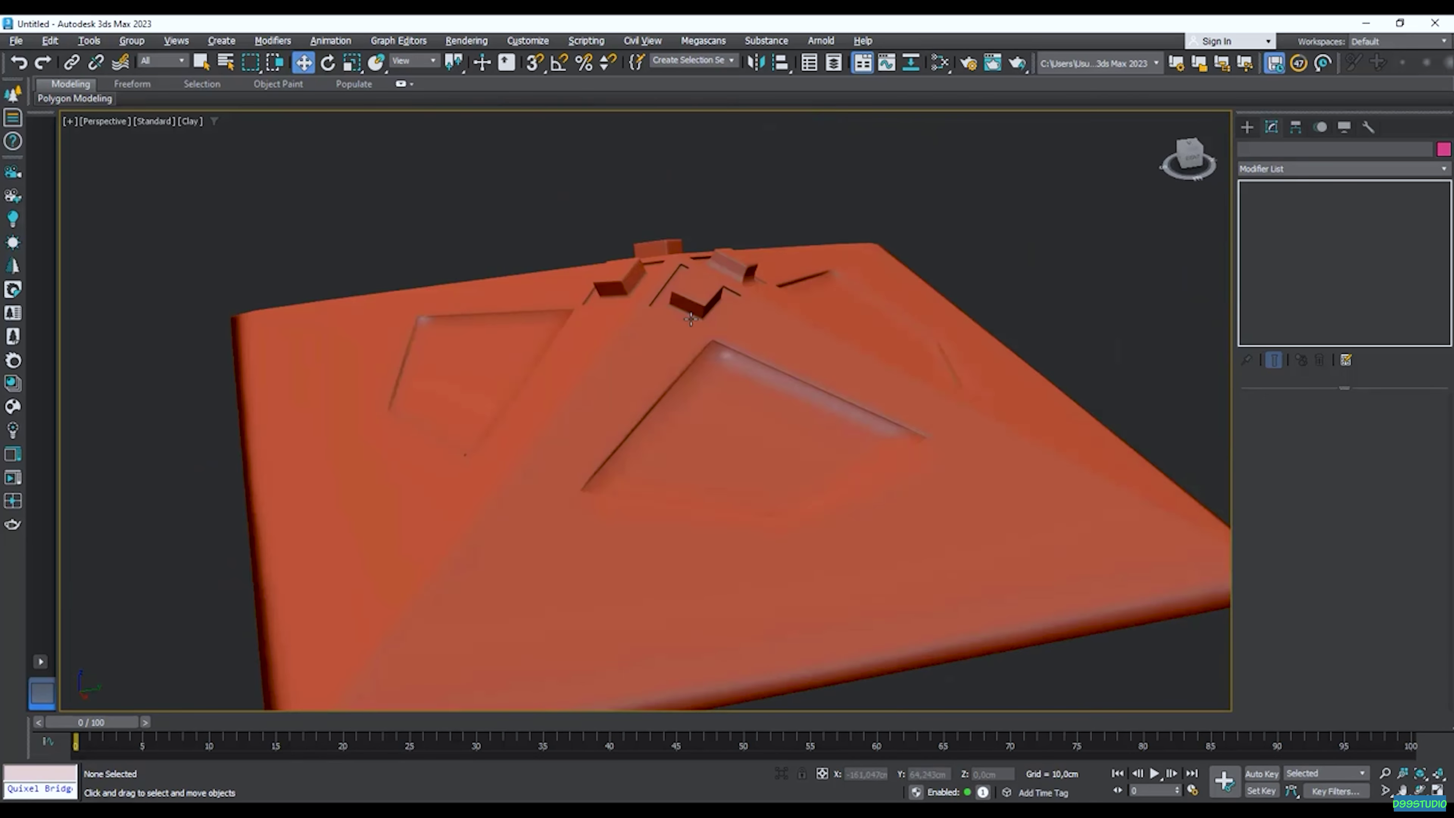
scroll(711, 364, "up", 8)
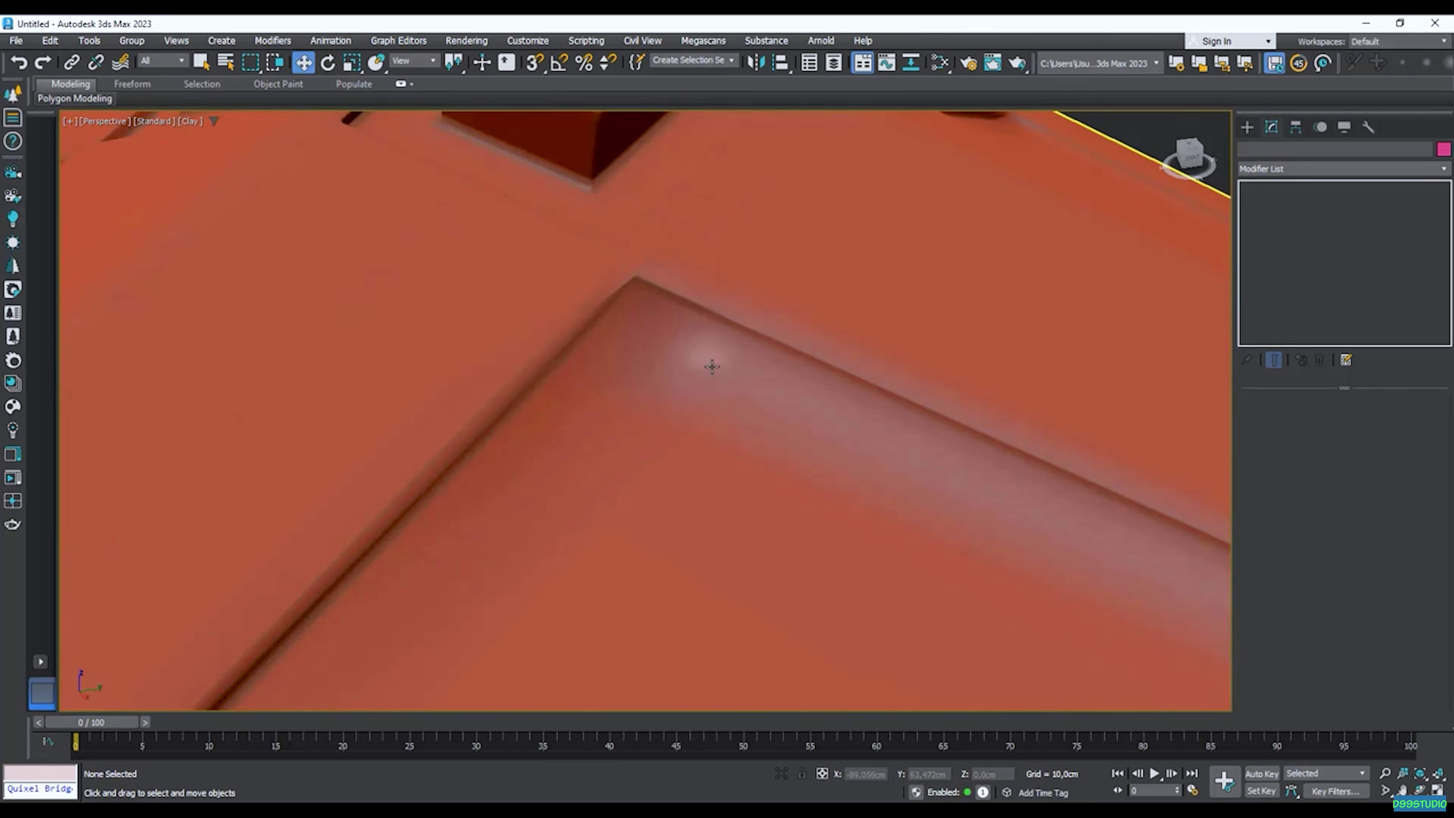
scroll(711, 364, "down", 6)
scroll(712, 363, "up", 5)
scroll(711, 362, "up", 3)
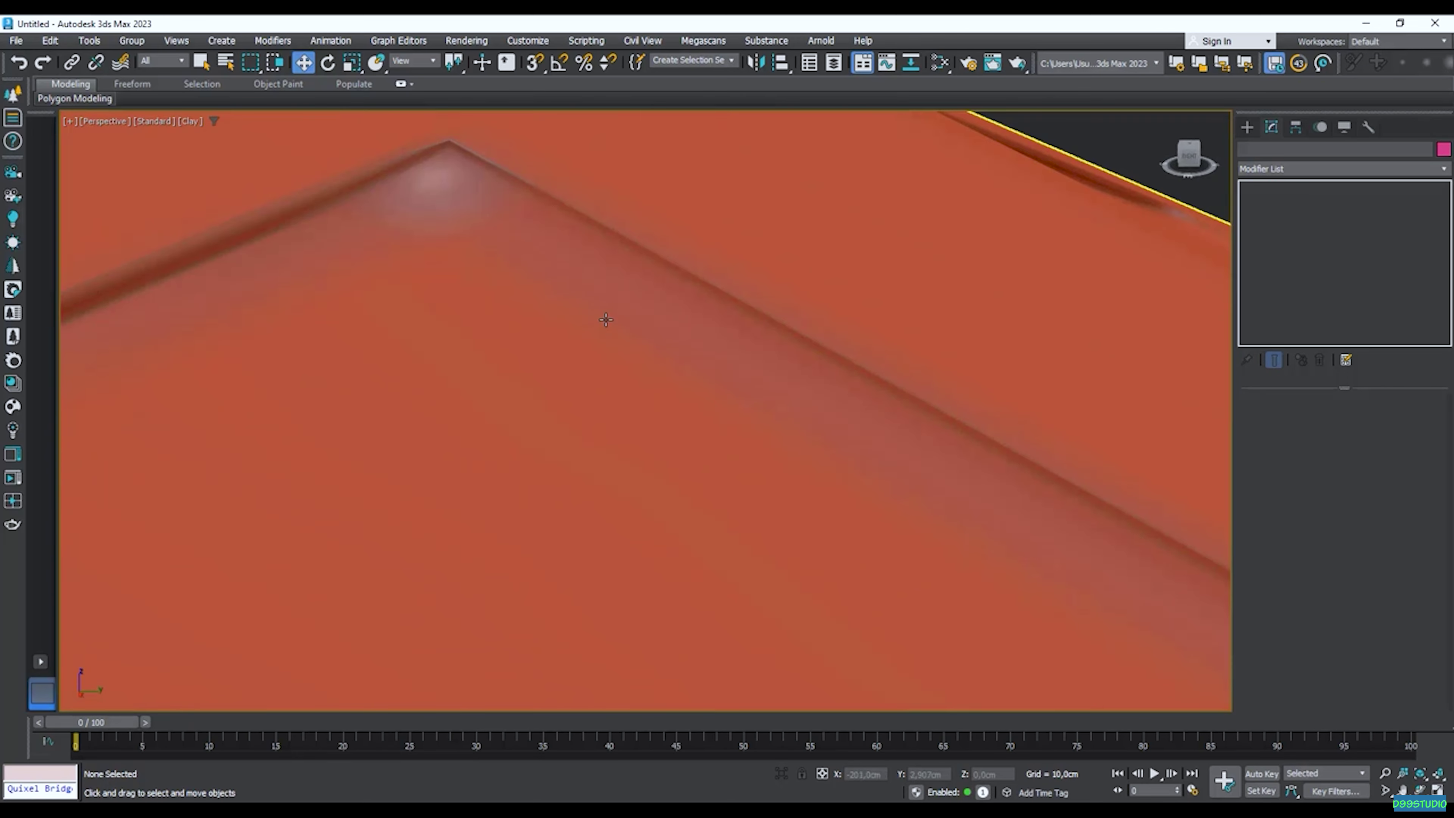
Reselect the panel, return to the Edit Poly's edges with TurboSmooth off, and show the wireframe edges.
left_click(611, 293)
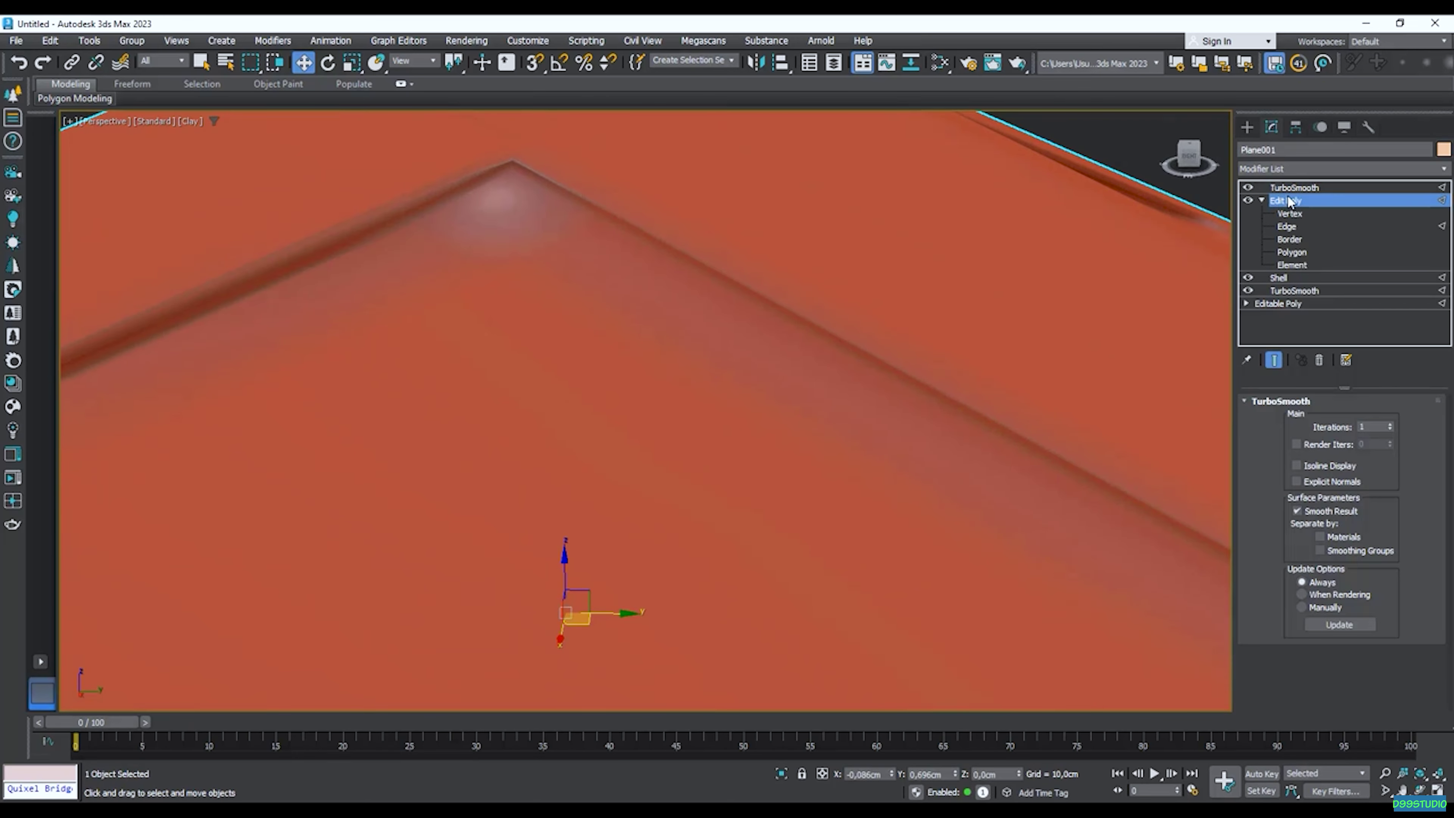
key("2")
left_click(1248, 188)
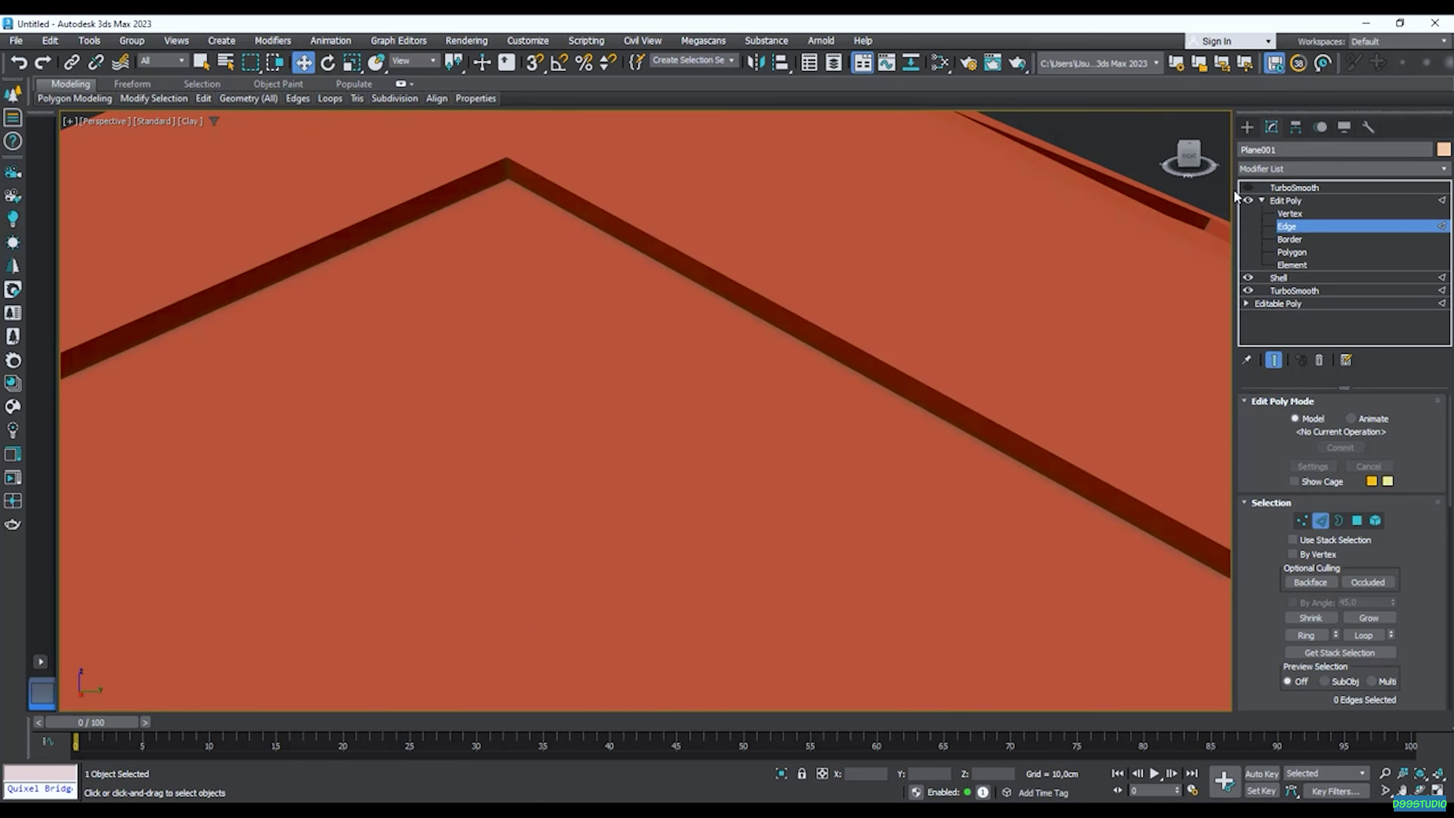
key("F4")
scroll(617, 218, "up", 4)
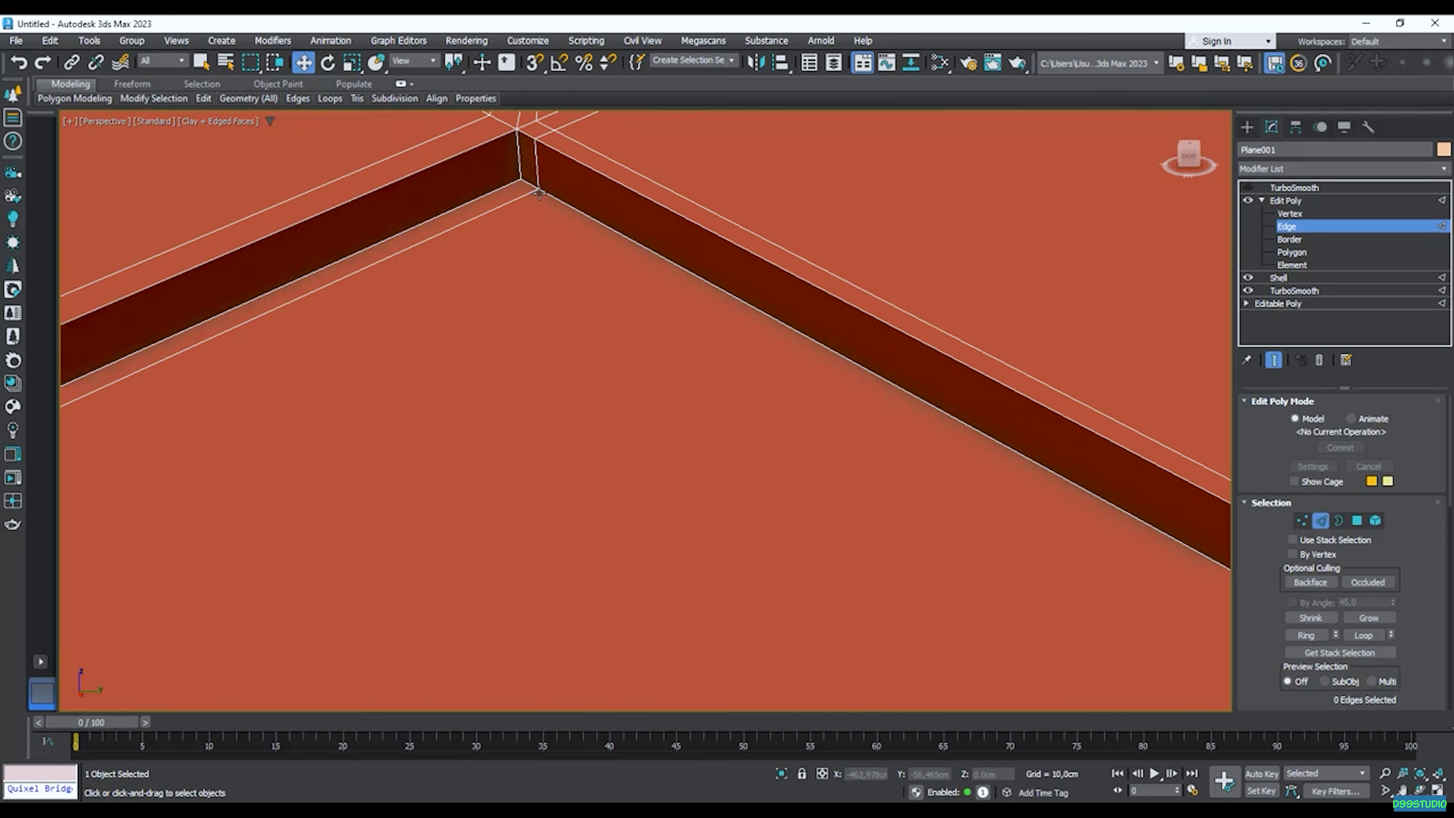
scroll(539, 191, "up", 2)
scroll(525, 232, "down", 1)
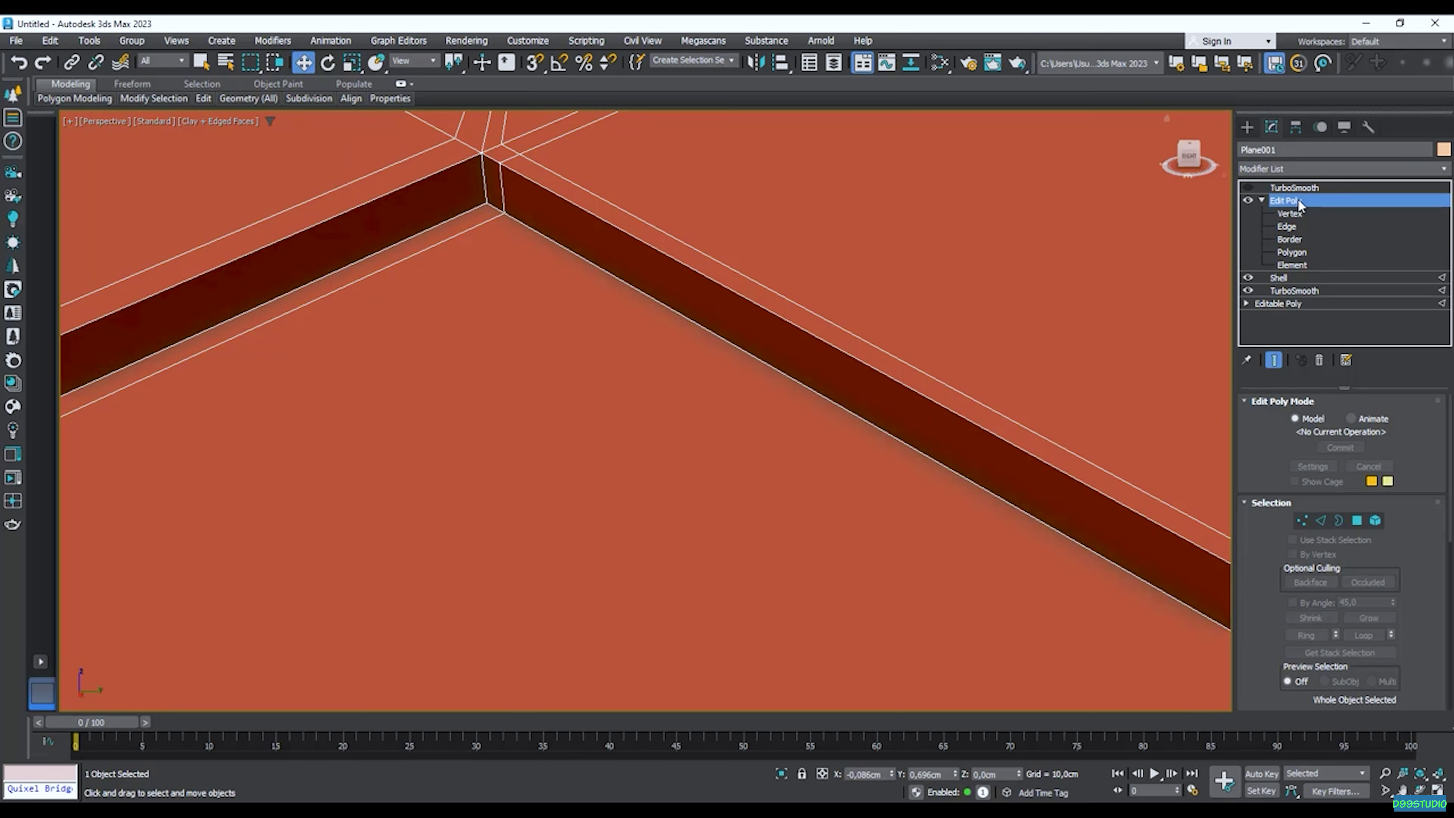
Start Swift Loop and insert a supporting edge loop around the large recessed panel's groove wall, near its base.
type("sw")
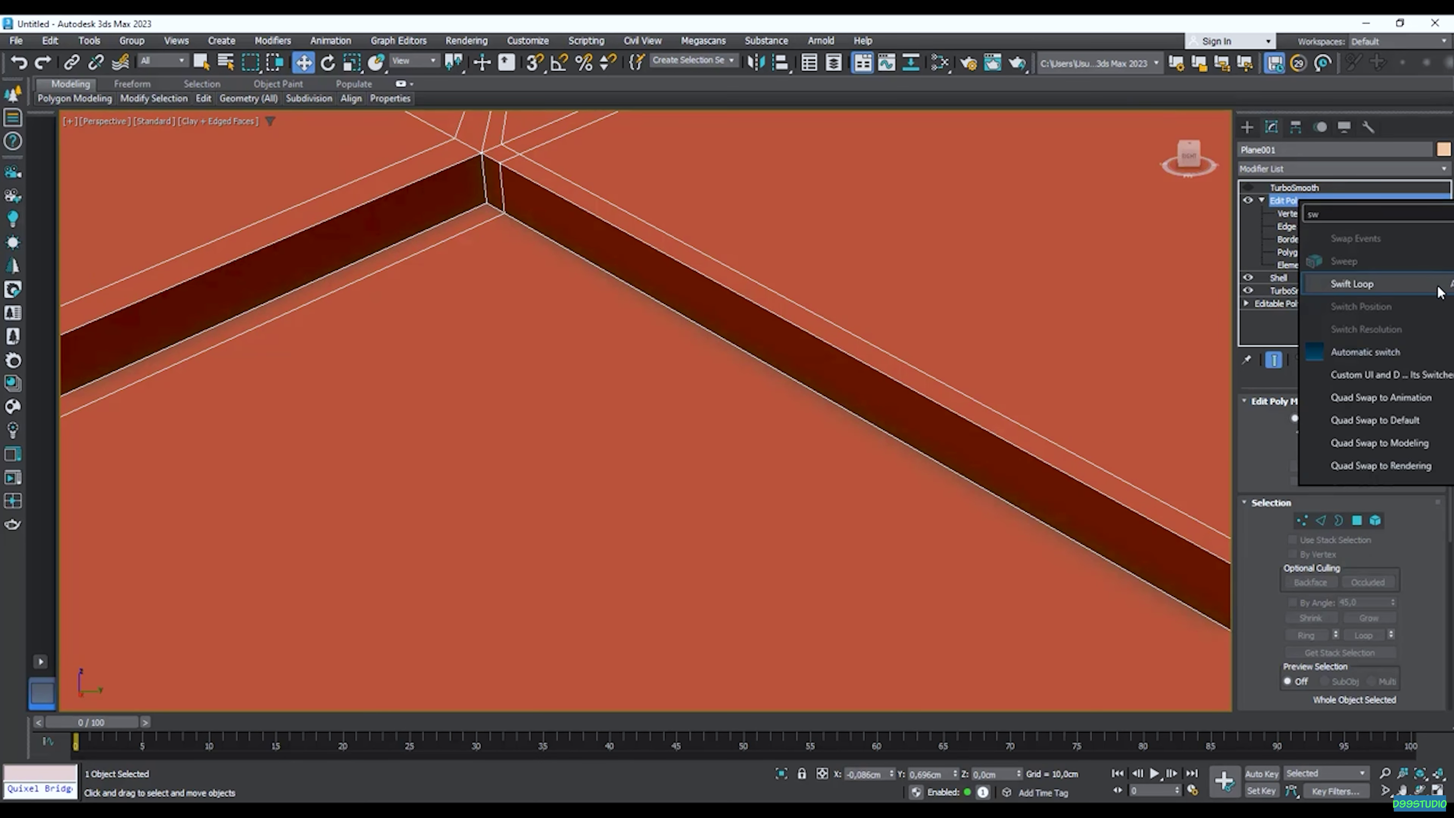
left_click(1439, 290)
scroll(481, 184, "up", 2)
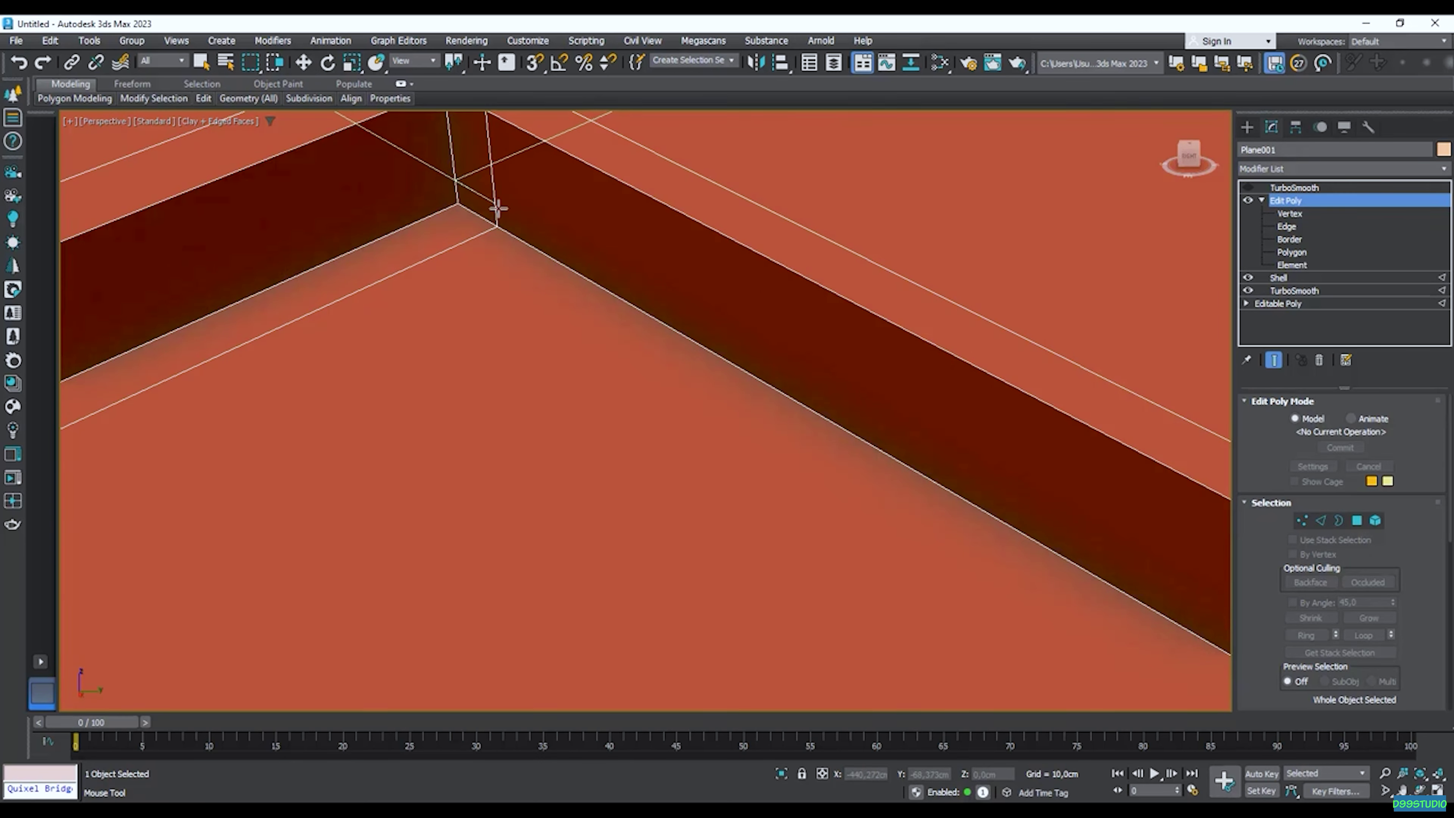
left_click(459, 183)
scroll(500, 201, "down", 5)
middle_click_drag(630, 285, 769, 304, "alt")
Insert a supporting edge loop near the base of the groove wall on another large recessed panel.
scroll(647, 292, "up", 2)
middle_click_drag(529, 257, 665, 309, "alt")
scroll(571, 269, "up", 2)
scroll(610, 253, "down", 5)
scroll(665, 308, "down", 4)
scroll(704, 305, "up", 5)
scroll(704, 305, "up", 3)
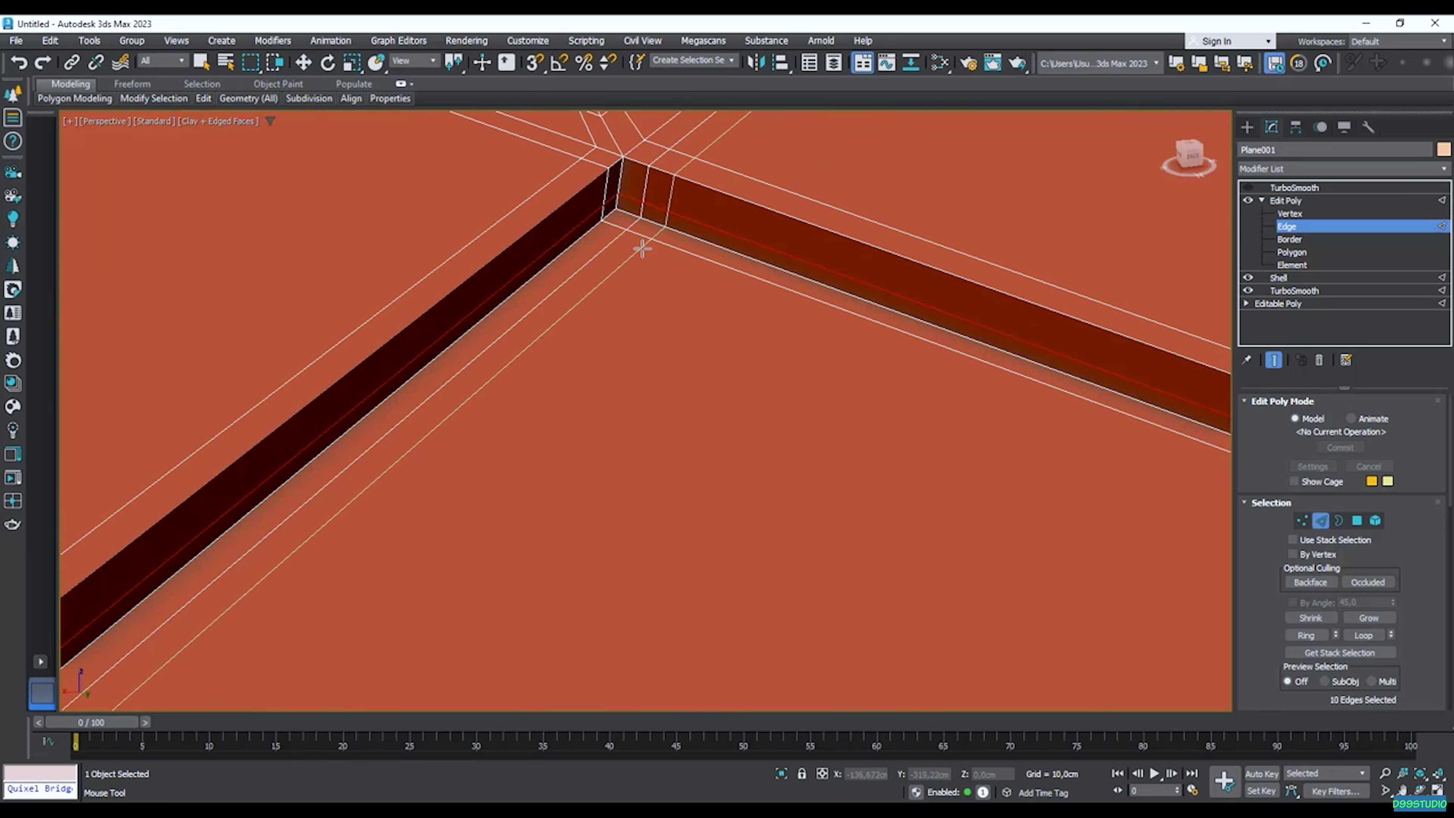
Insert a supporting edge loop near the base of the groove wall on a third large recessed panel.
scroll(658, 237, "down", 6)
mouse_move(594, 272)
middle_mouse_down("alt")
mouse_move(961, 276)
mouse_move(568, 266)
middle_mouse_up("alt")
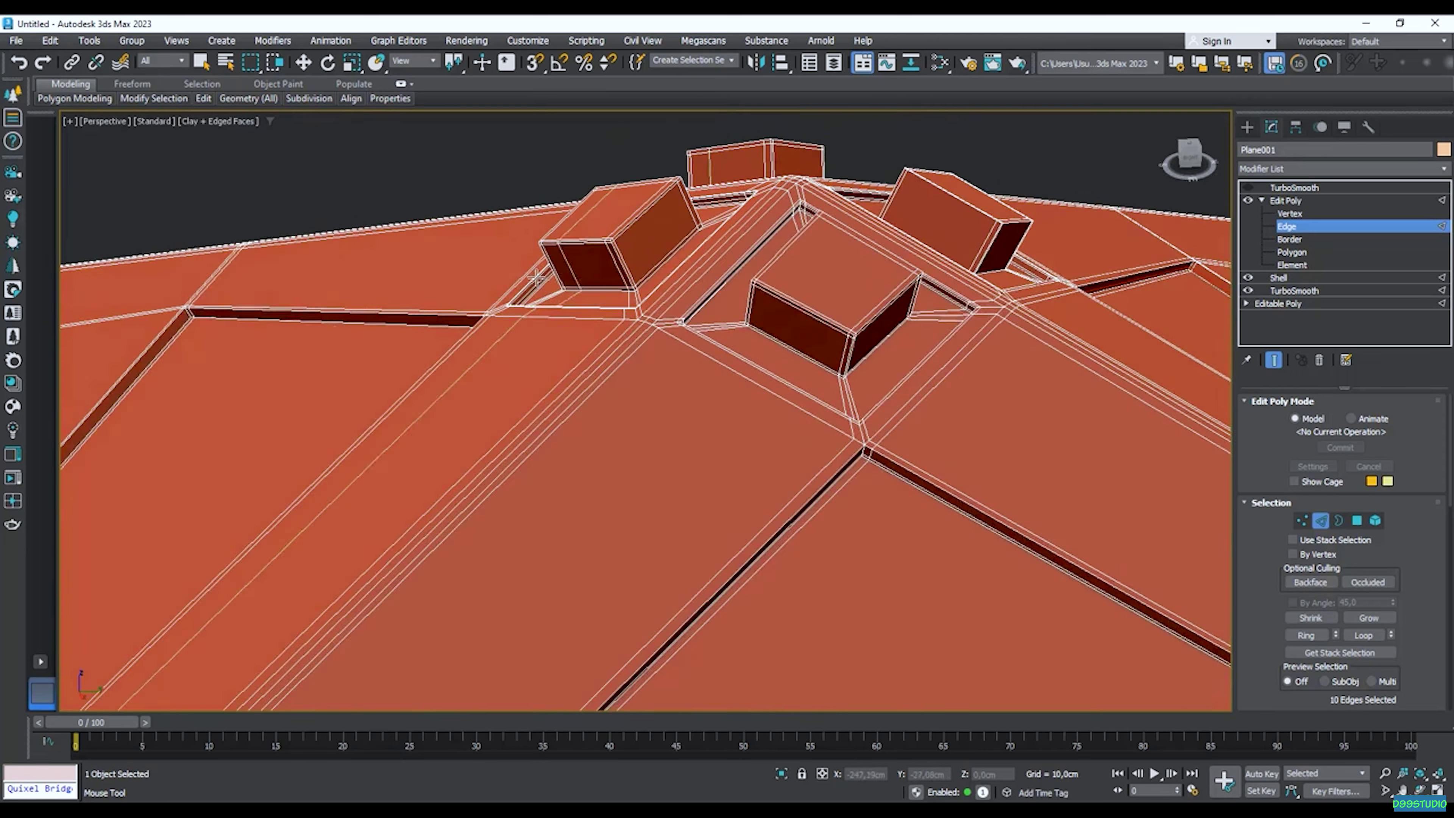
scroll(568, 266, "up", 8)
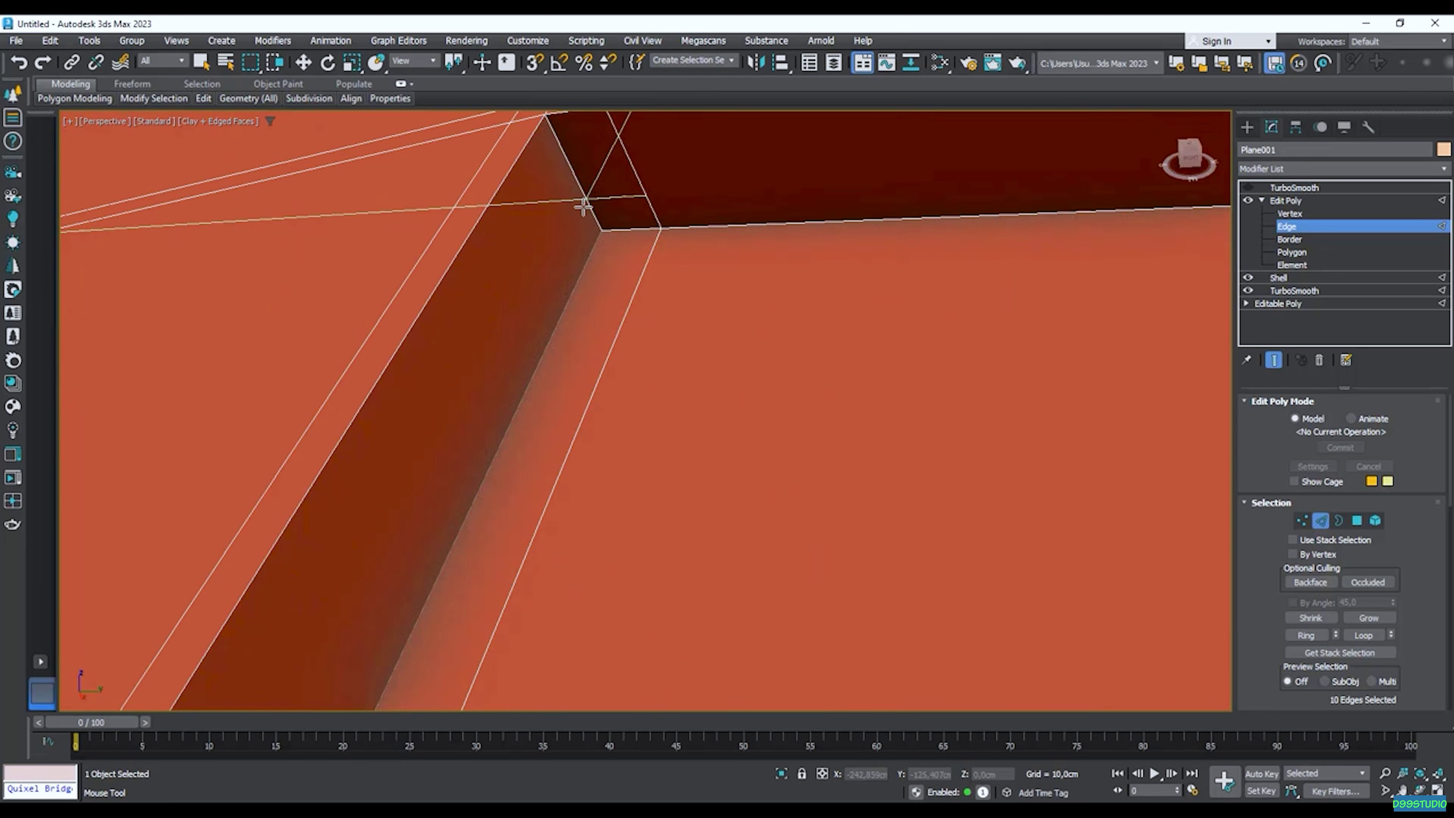
scroll(634, 293, "down", 3)
middle_click_drag(653, 335, 796, 286, "alt")
Insert a supporting edge loop near the base of the groove wall on the fourth large recessed panel.
scroll(684, 315, "down", 4)
scroll(797, 286, "up", 6)
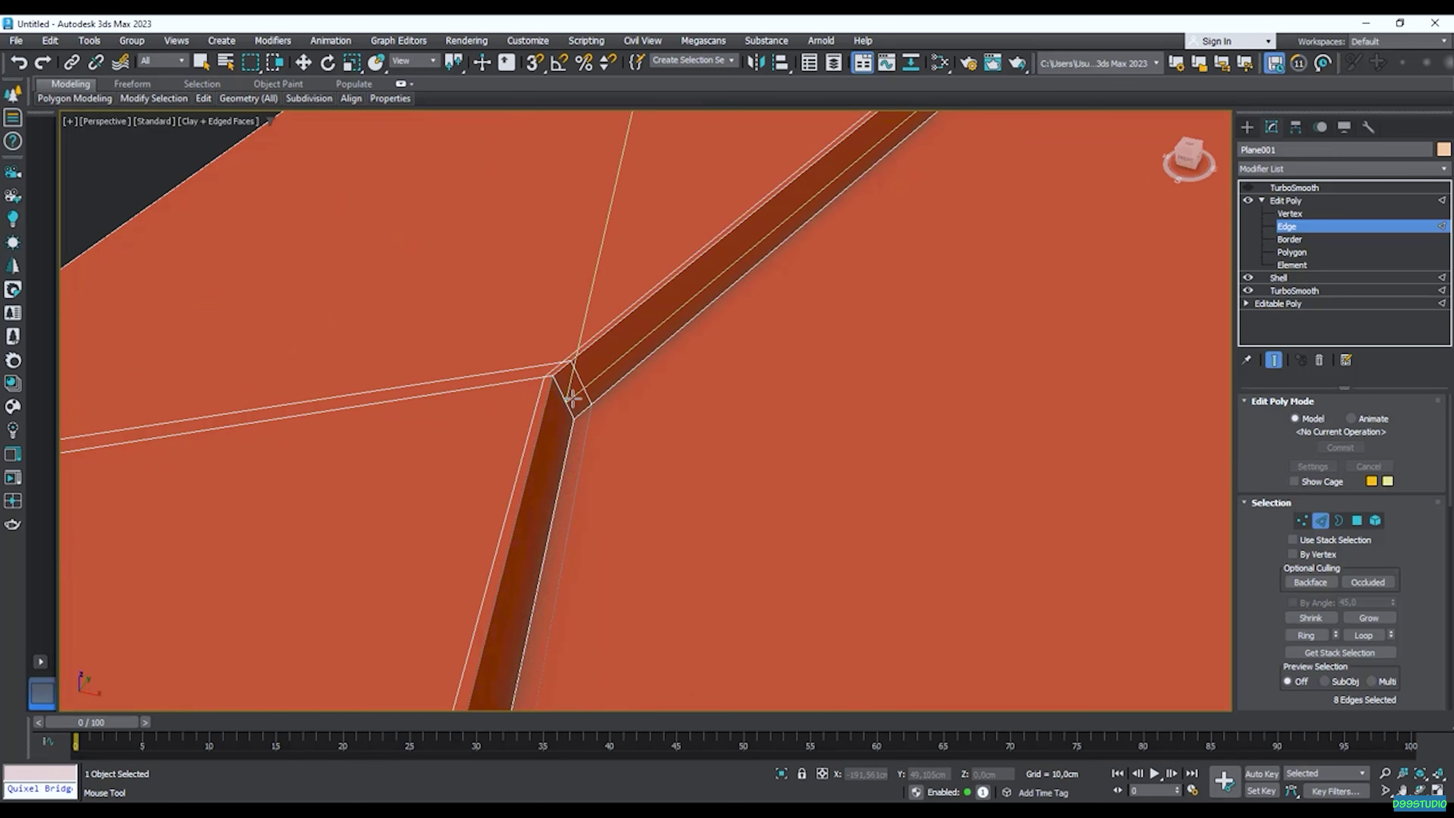
scroll(846, 395, "down", 3)
middle_click_drag(941, 357, 818, 367, "alt")
scroll(818, 367, "down", 4)
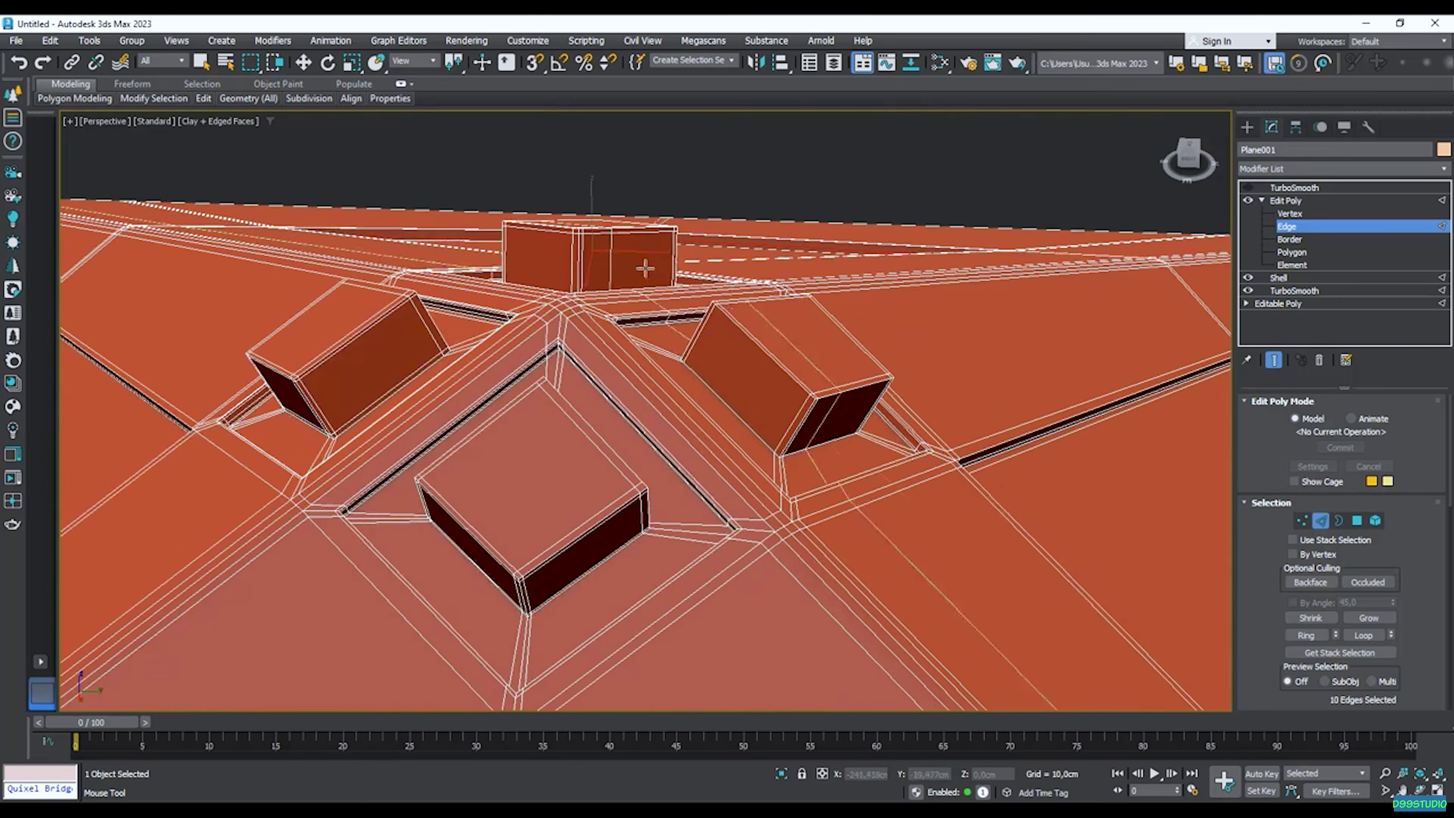
Insert a supporting edge loop along the upper part of a large recessed panel's groove wall, just below its rim.
scroll(690, 307, "up", 6)
middle_click_drag(690, 307, 629, 275)
scroll(591, 282, "up", 5)
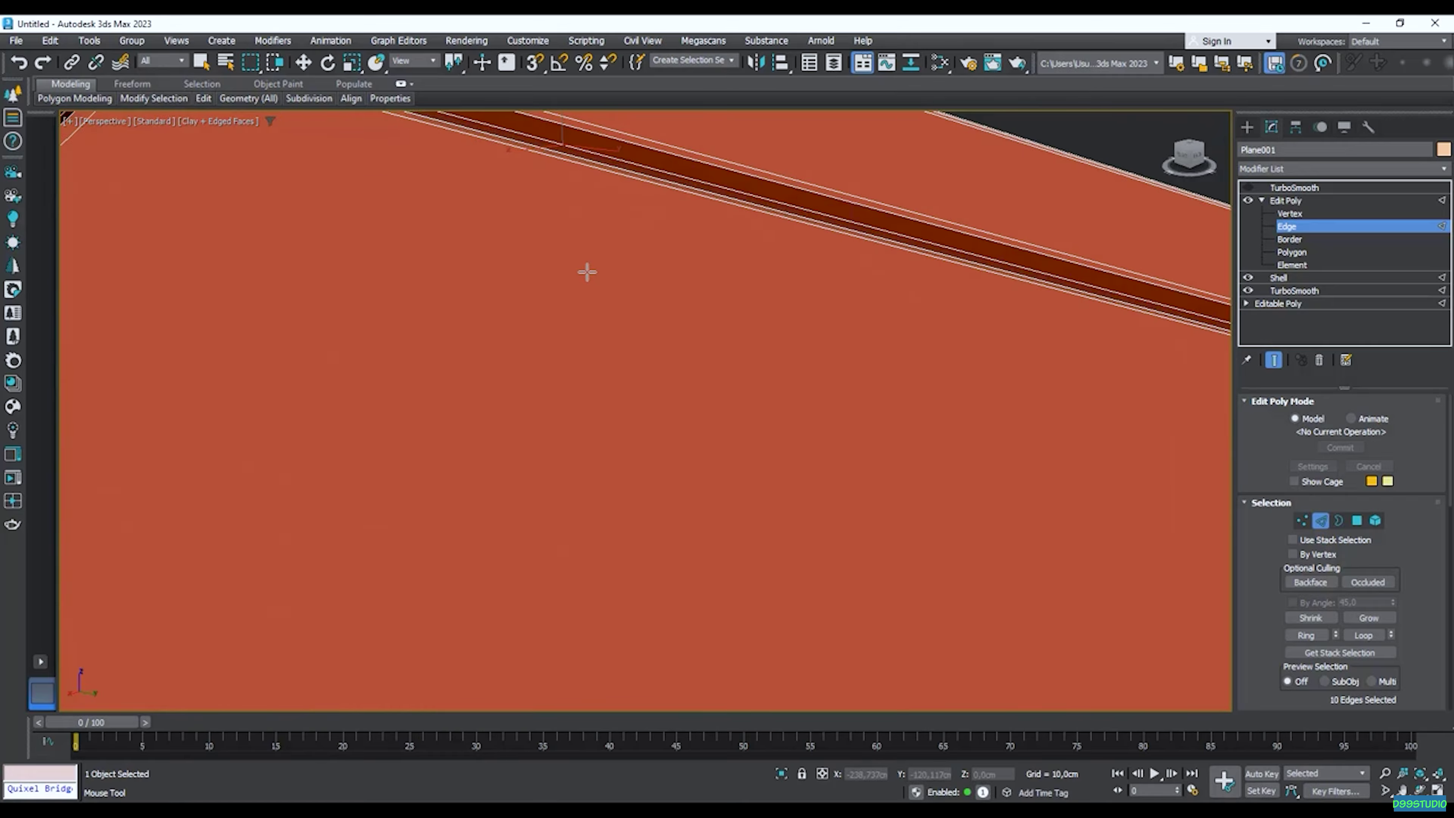
scroll(591, 243, "down", 2)
middle_click_drag(373, 338, 347, 243, "alt")
scroll(347, 244, "down", 5)
middle_click_drag(702, 613, 671, 573)
scroll(532, 380, "up", 8)
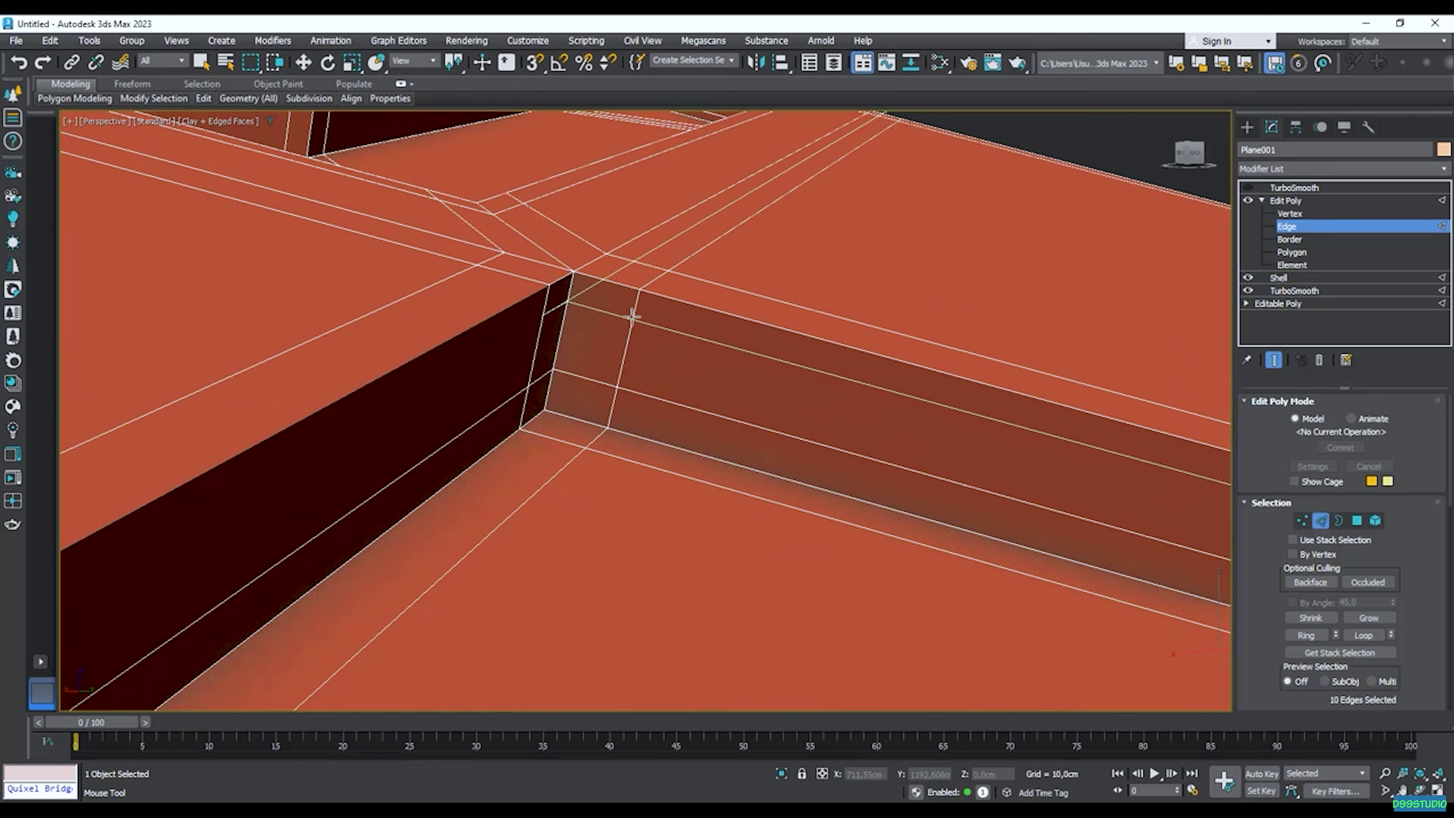
middle_click_drag(663, 421, 566, 369, "alt")
scroll(425, 265, "up", 2)
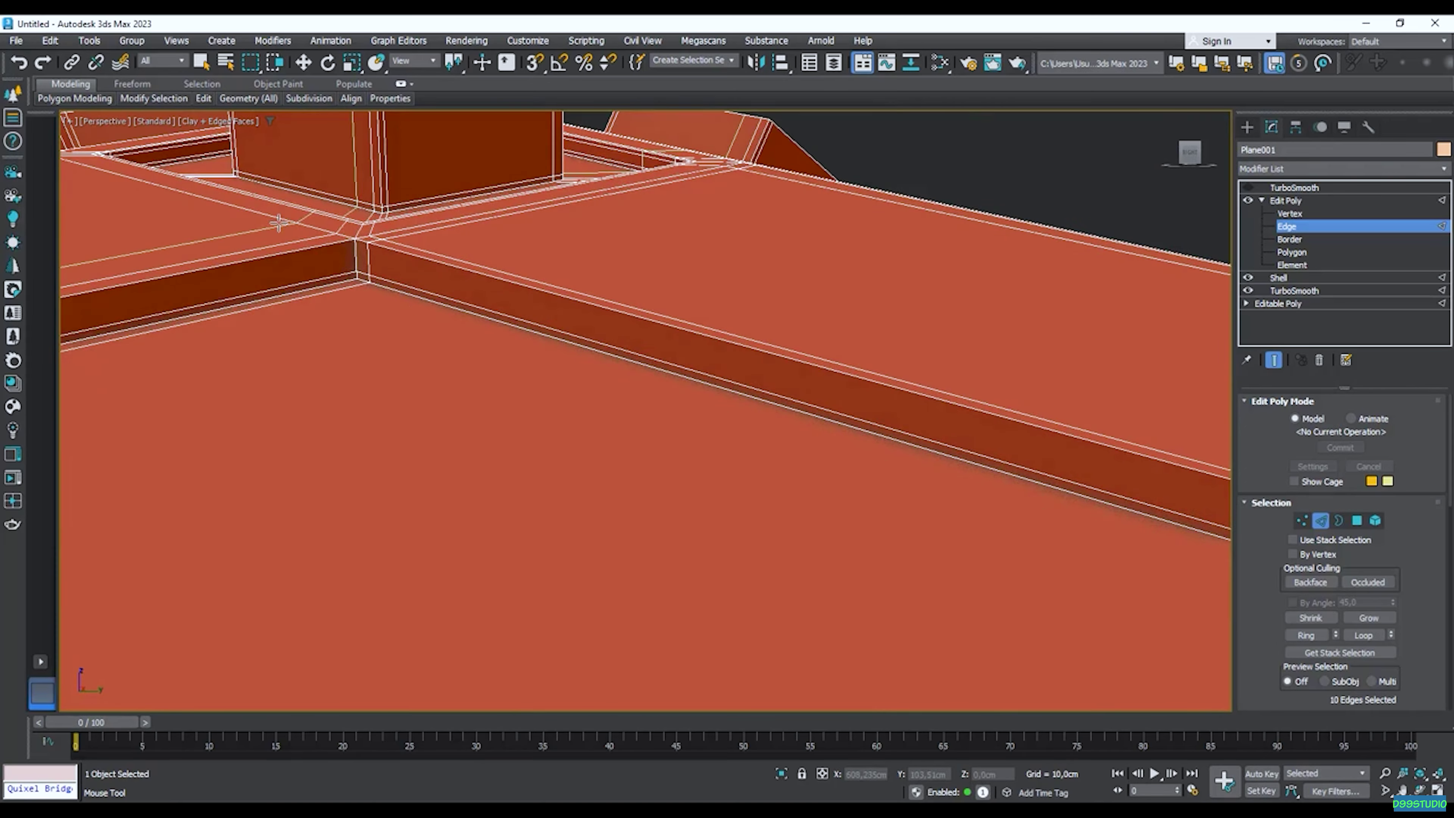
Insert a matching supporting edge loop just below the rim of the groove wall on the next large recessed panel.
scroll(730, 379, "down", 5)
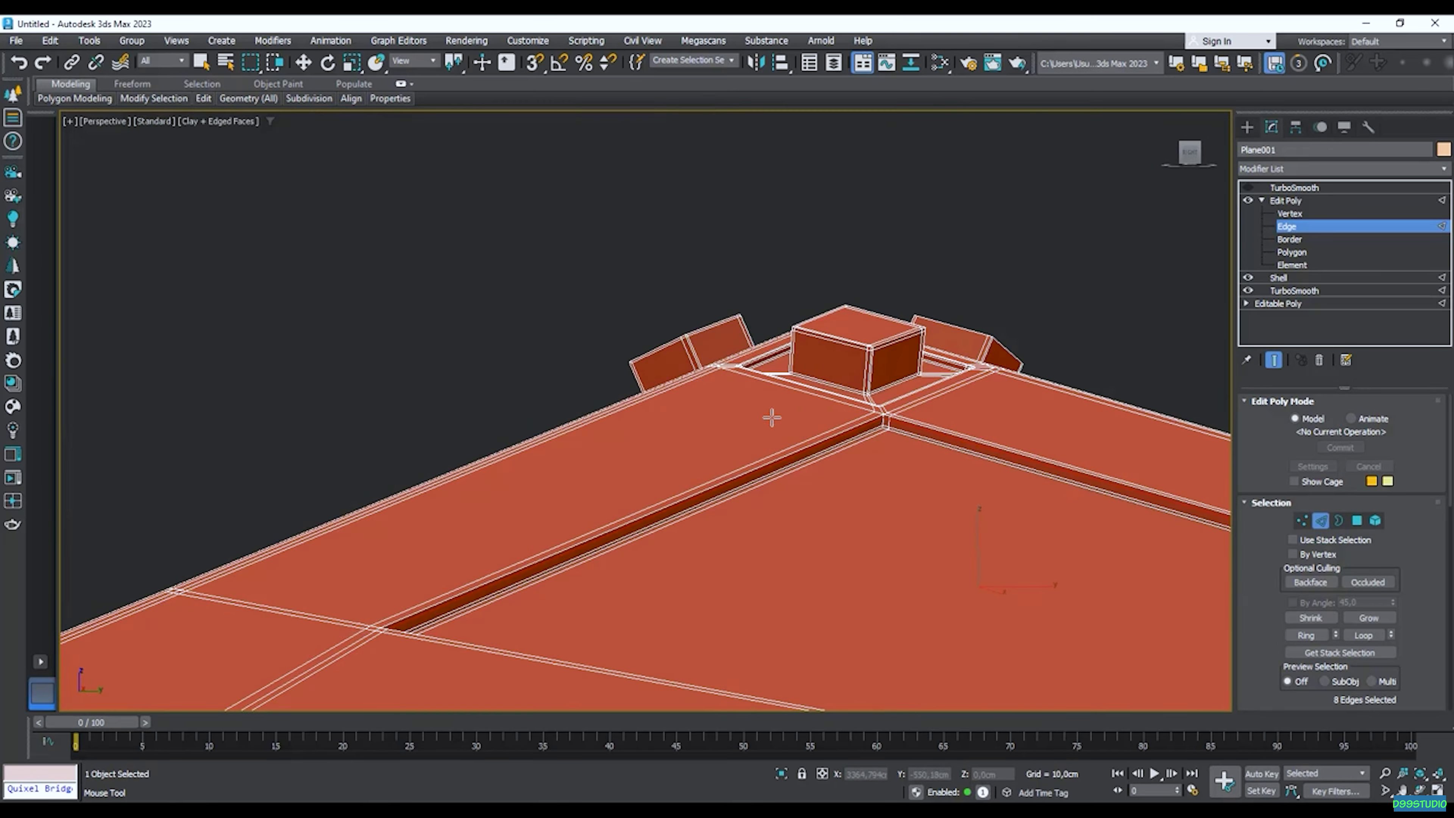
middle_click_drag(772, 416, 750, 428, "alt")
scroll(434, 419, "up", 5)
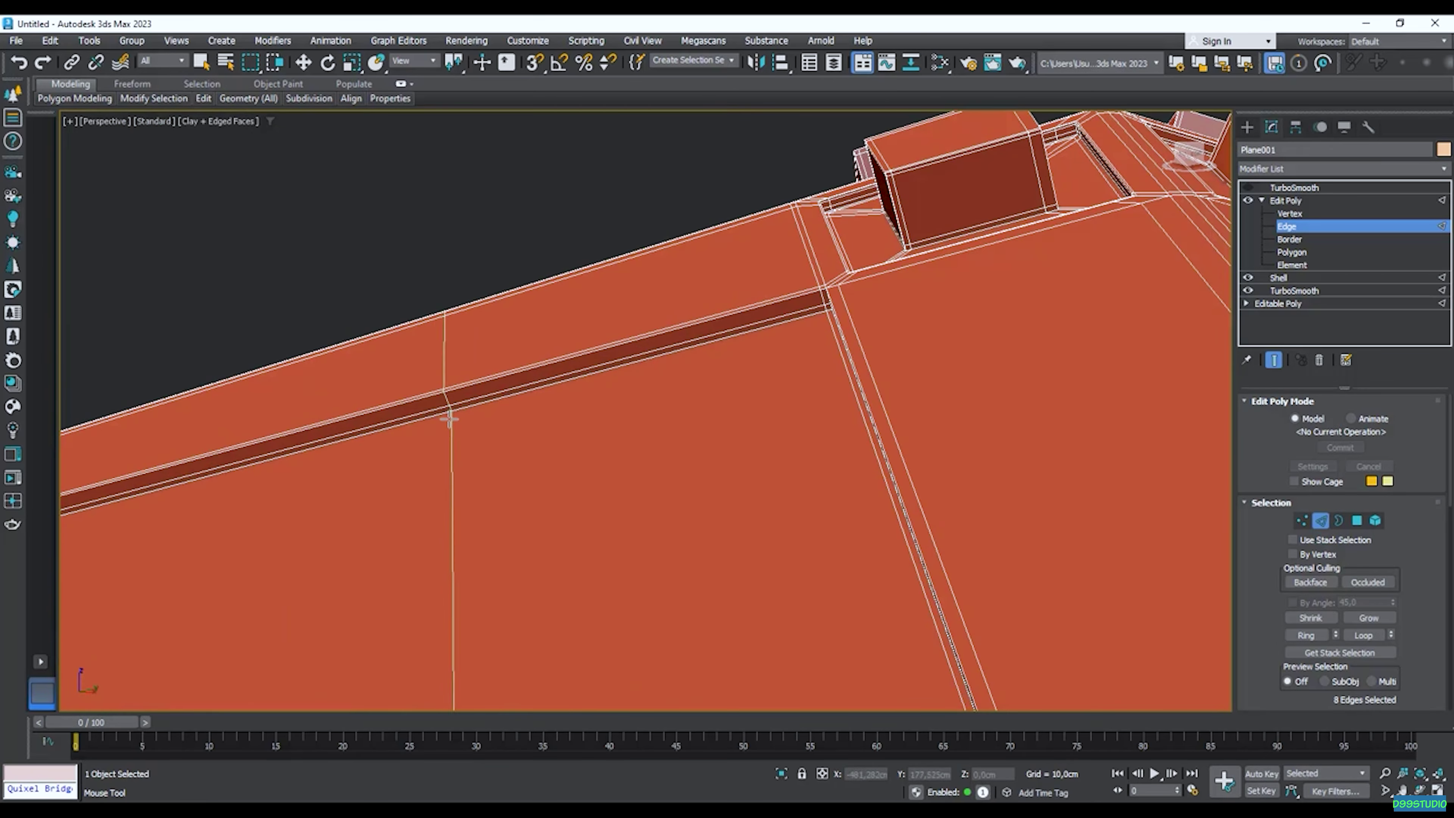
scroll(635, 364, "up", 3)
scroll(824, 338, "up", 2)
middle_click_drag(1016, 246, 676, 366)
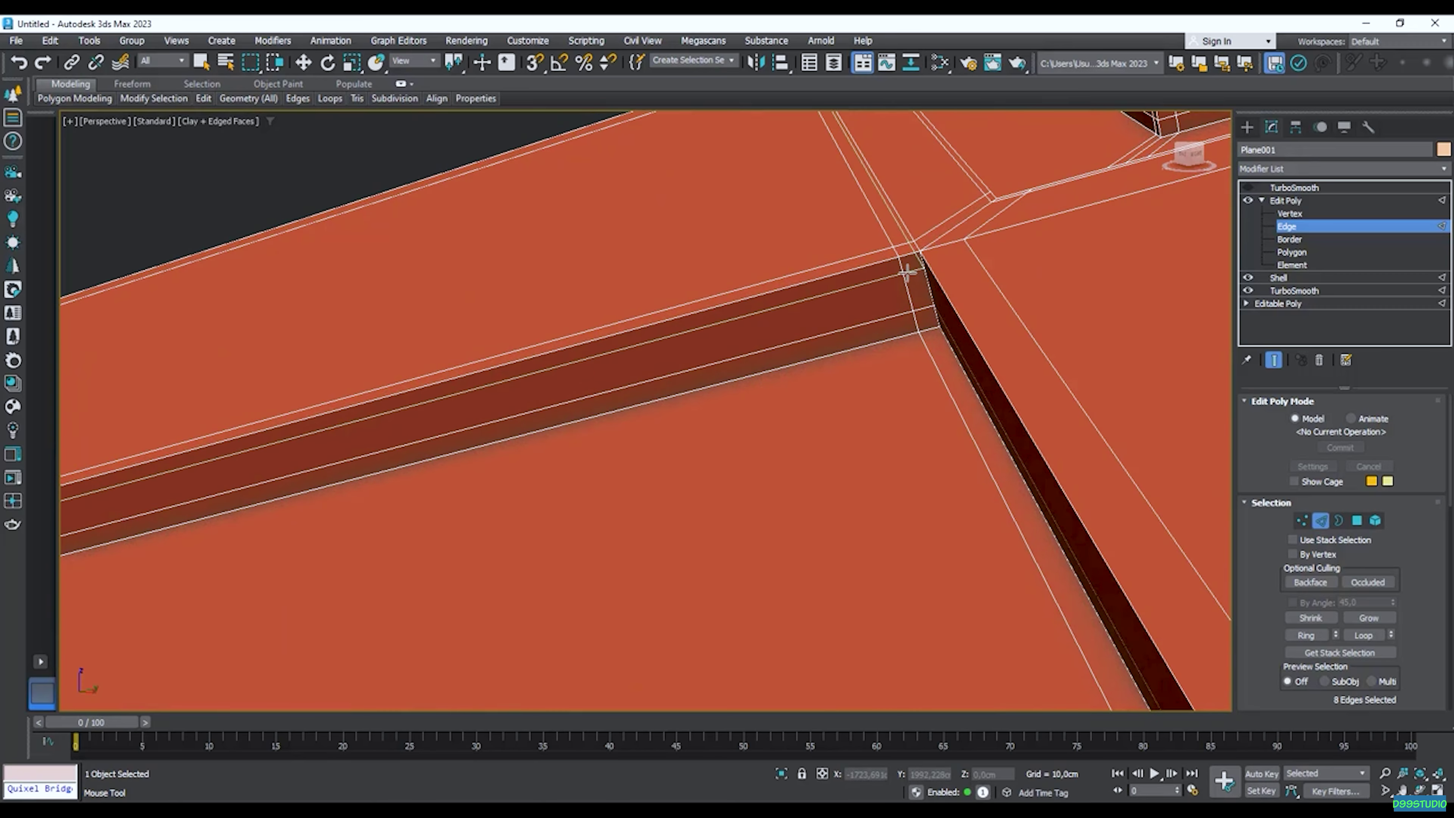
scroll(910, 287, "down", 3)
Insert supporting edge loops near the upper rim of the groove walls on the remaining large recessed panels, and end Swift Loop.
middle_click_drag(928, 309, 804, 298, "alt")
middle_click_drag(400, 367, 432, 341, "alt")
scroll(454, 425, "up", 5)
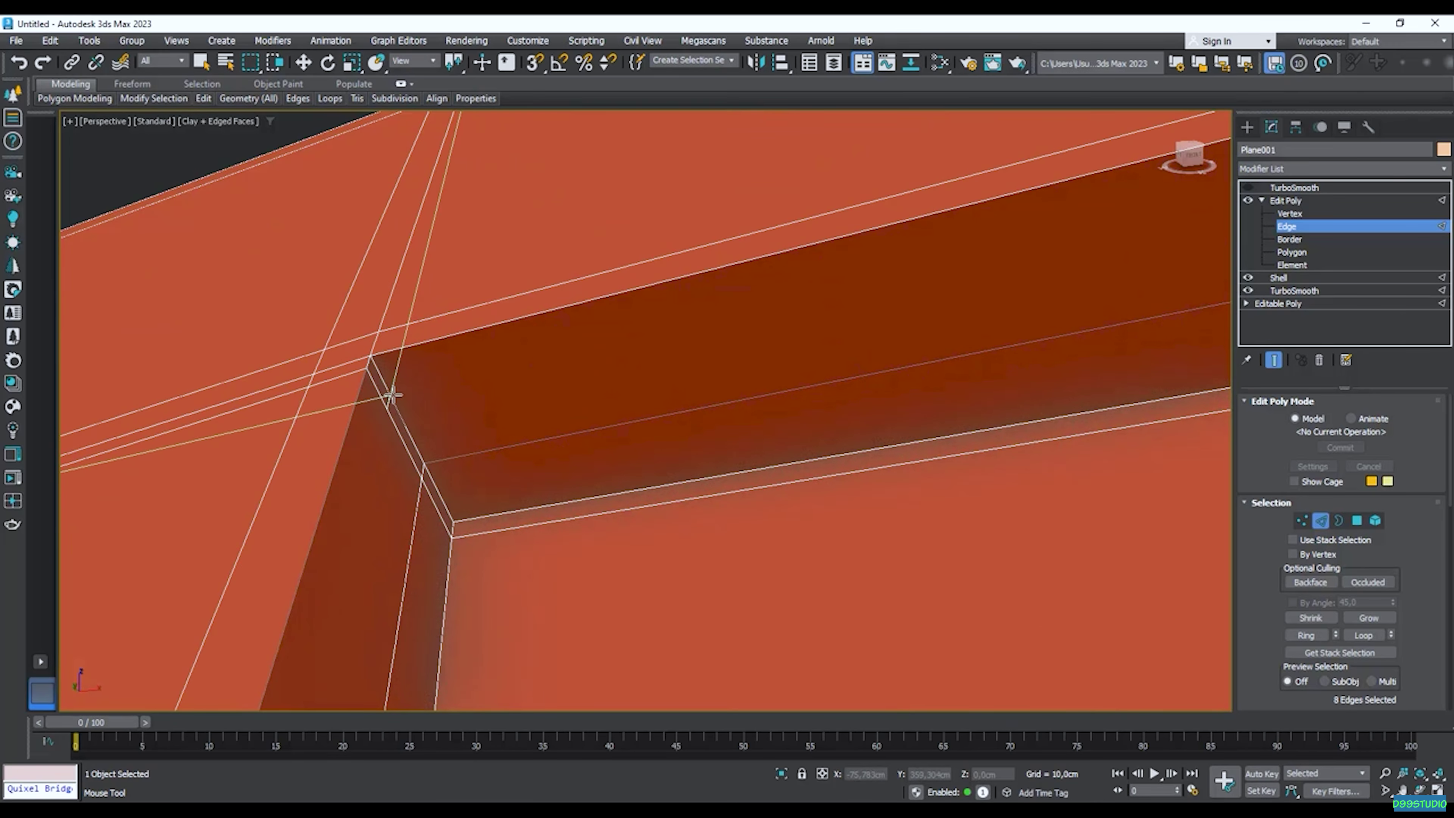
scroll(568, 455, "down", 5)
middle_click_drag(568, 454, 776, 595, "alt")
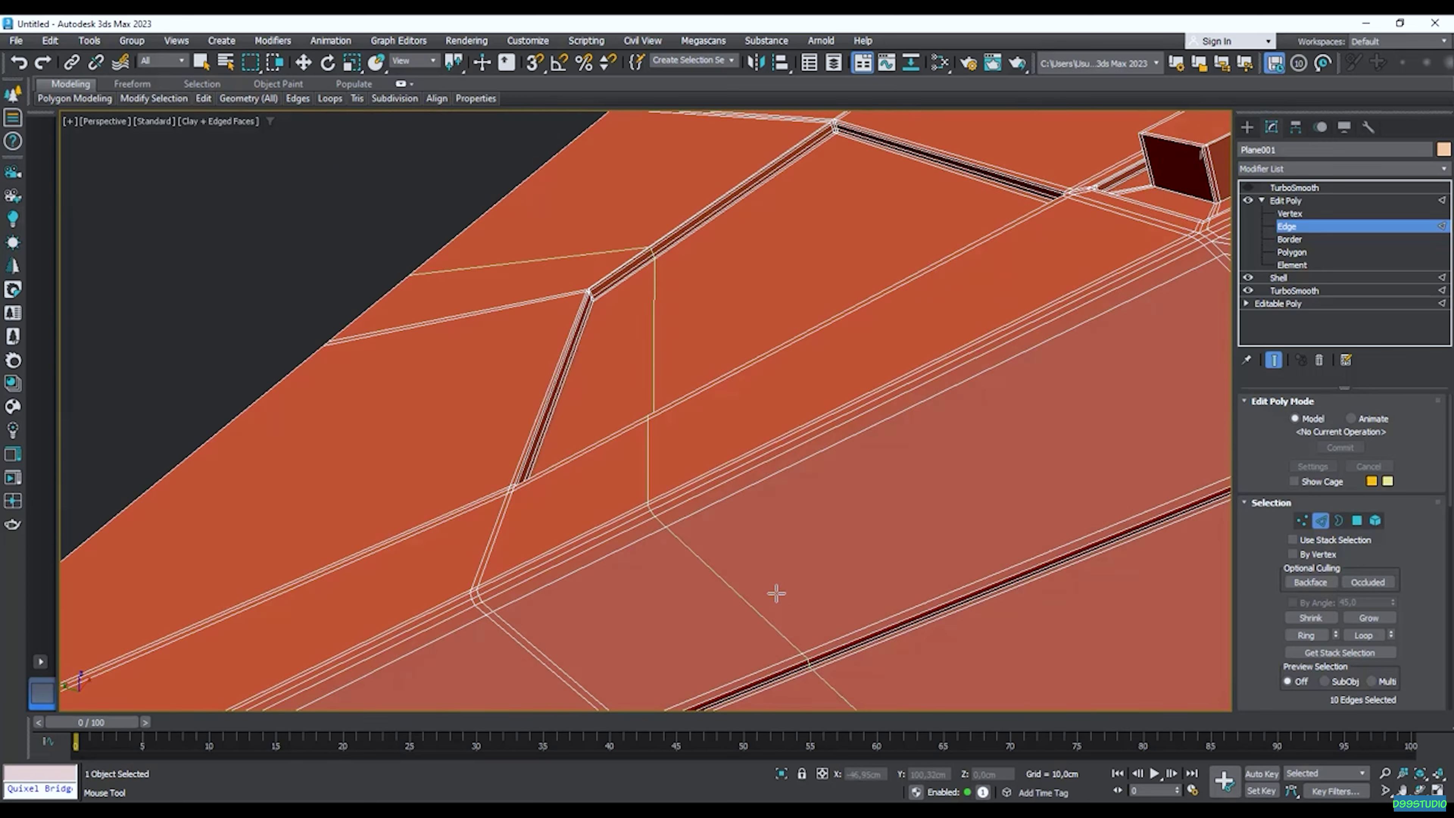
scroll(604, 300, "up", 5)
scroll(640, 405, "down", 5)
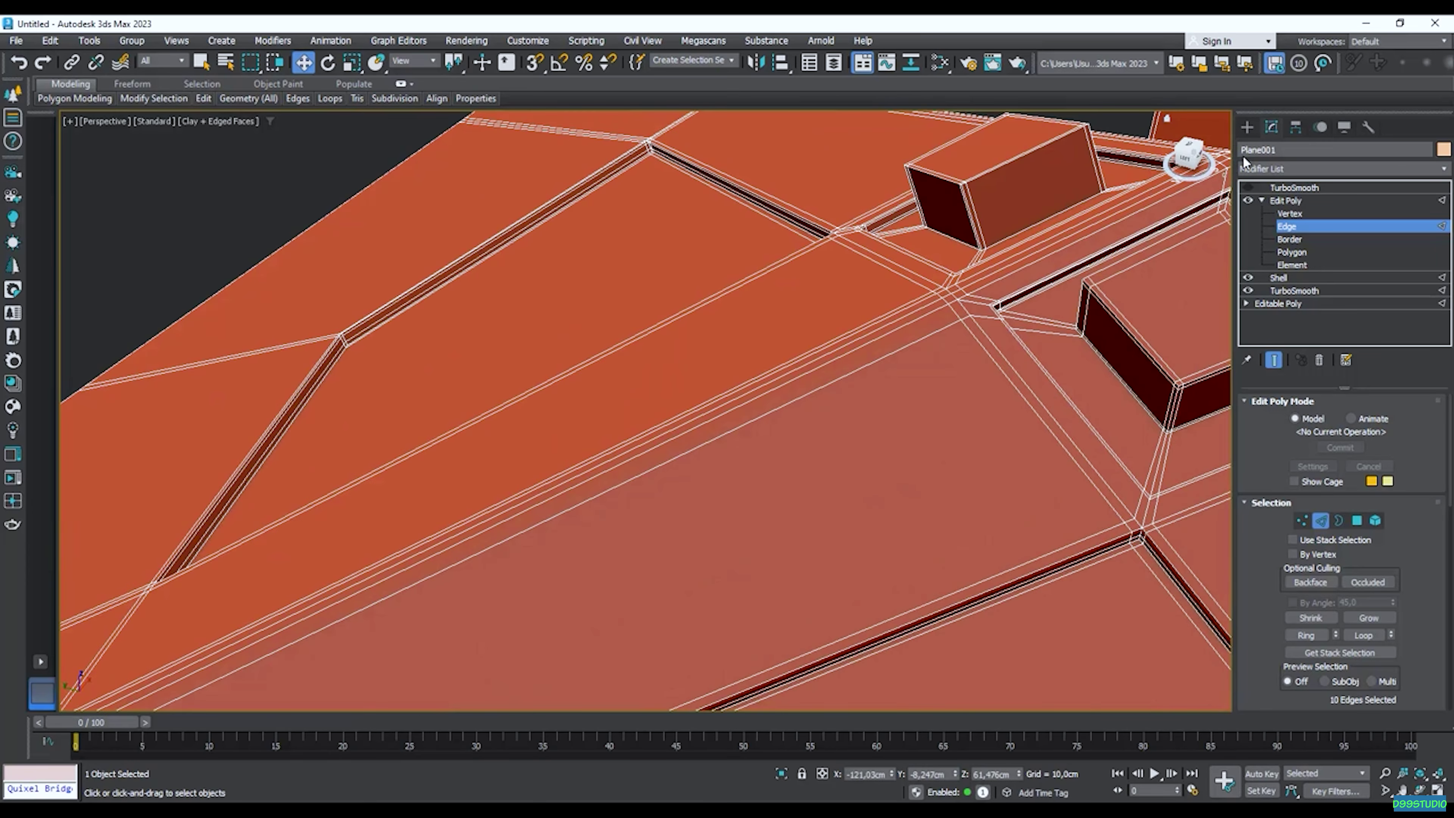
Turn TurboSmooth on, clear the edge selection, hide the wireframe edges, and examine the smoothed grooves and panel corners.
left_click(1248, 188)
left_click(302, 274)
key("F4")
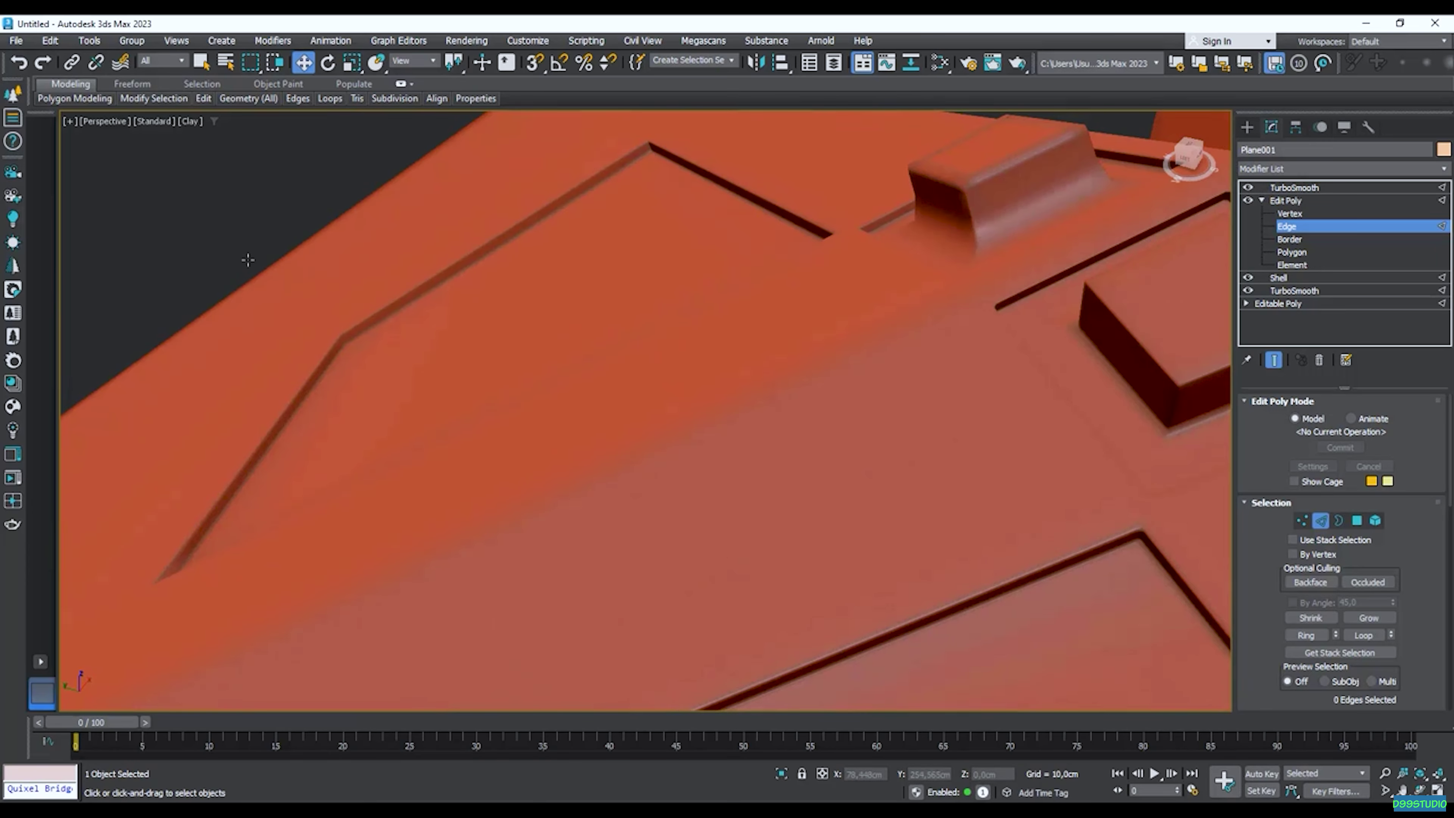
scroll(702, 389, "down", 5)
middle_click_drag(701, 389, 611, 355, "alt")
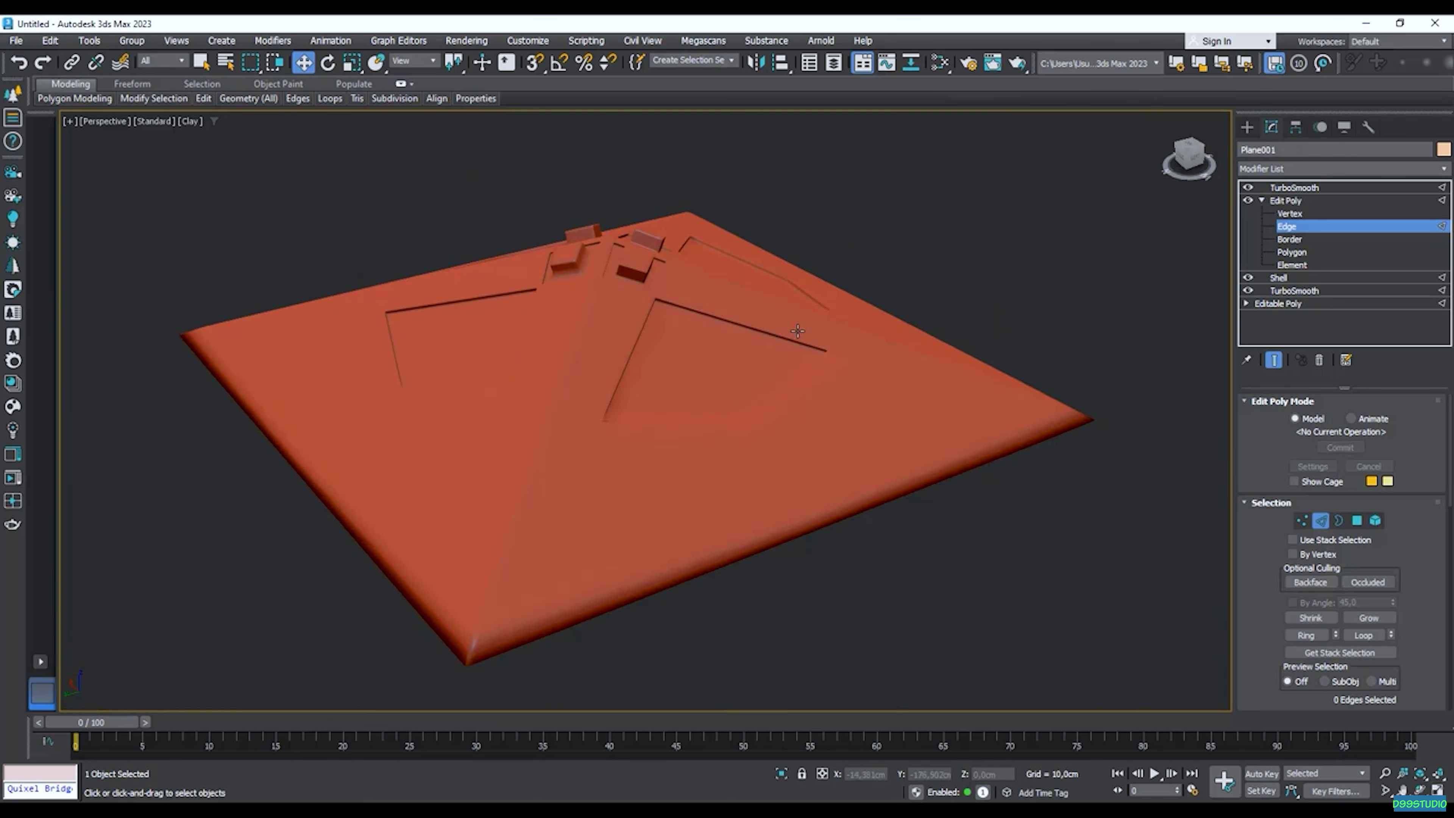
scroll(612, 356, "up", 5)
scroll(610, 352, "down", 4)
middle_click_drag(740, 399, 815, 418, "alt")
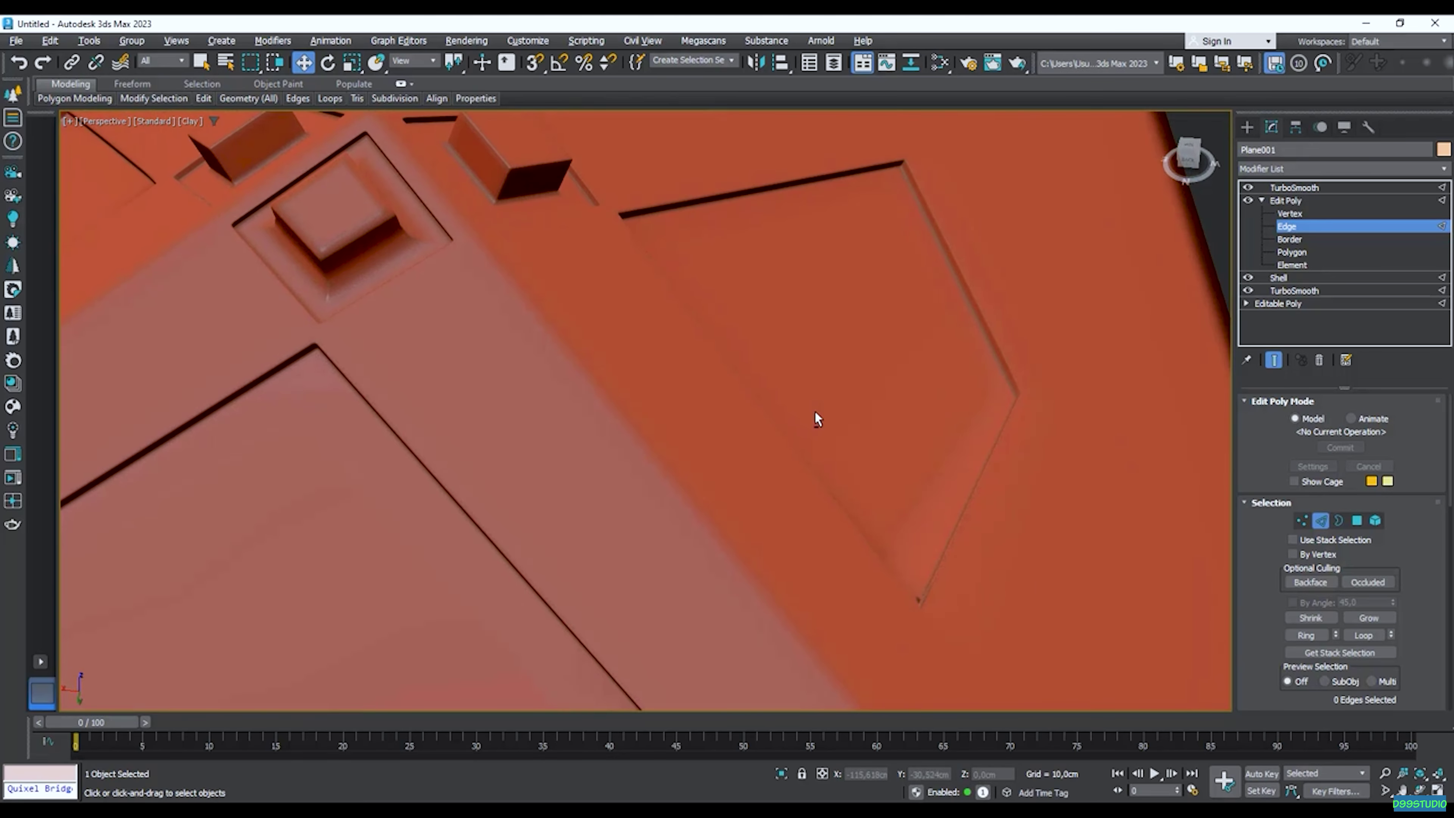
scroll(913, 542, "down", 4)
middle_click_drag(912, 542, 779, 467, "alt")
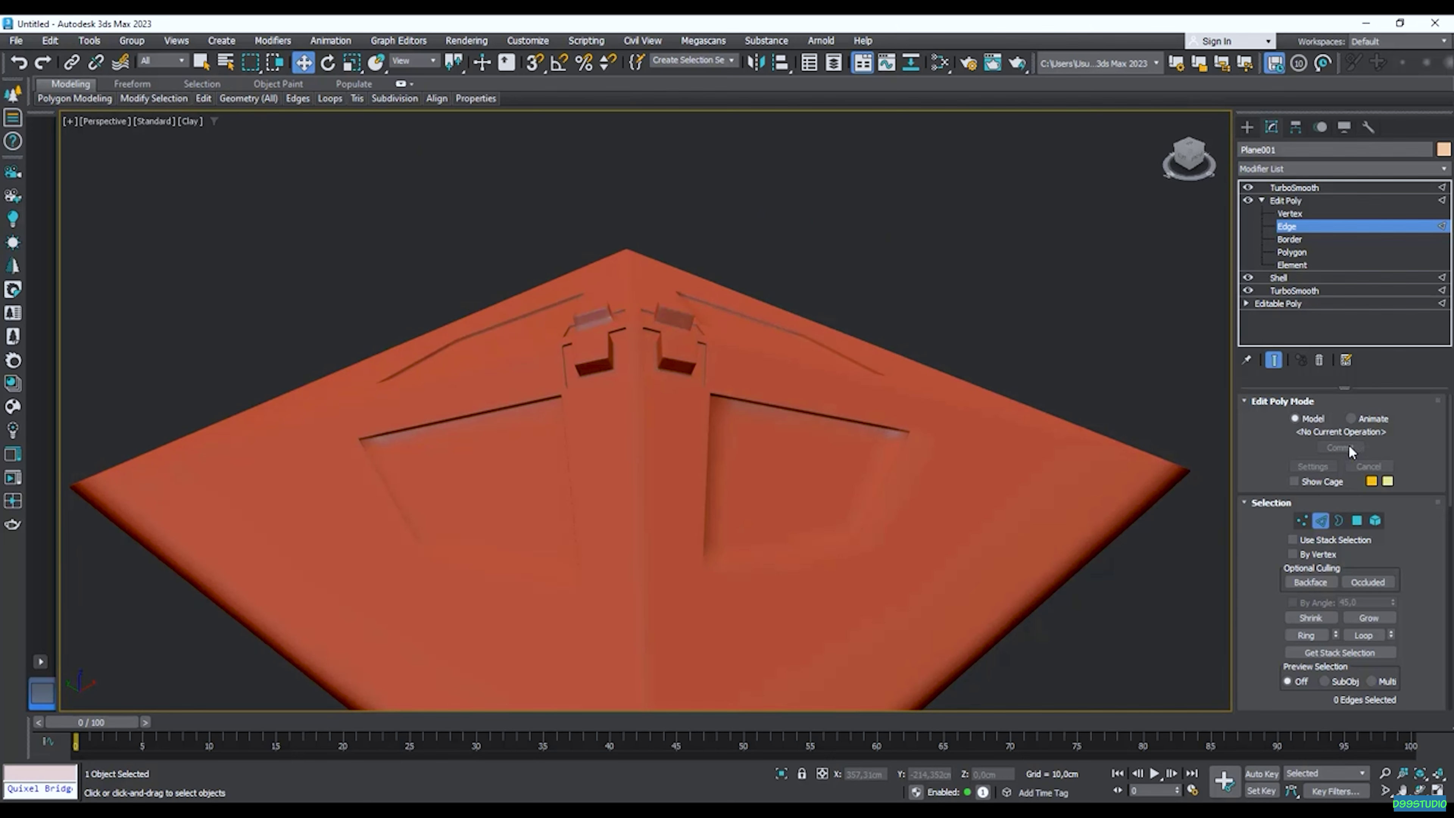
Set the top TurboSmooth modifier to 3 iterations, show the wireframe edges, and deselect the panel.
left_click(1289, 187)
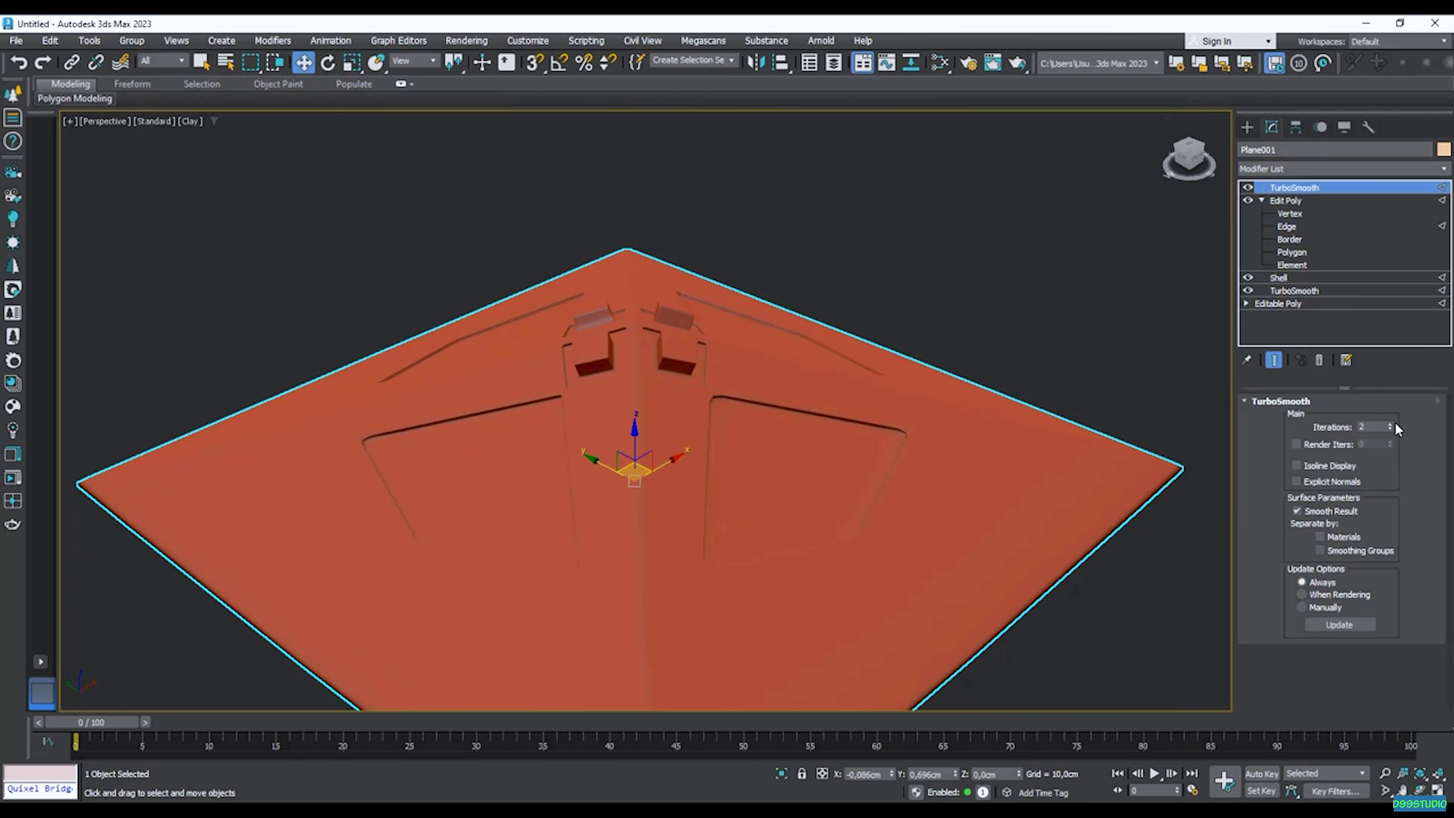
mouse_move(841, 465)
middle_mouse_down("alt")
mouse_move(838, 502)
mouse_move(813, 470)
middle_mouse_up("alt")
key("F4")
left_click(1053, 378)
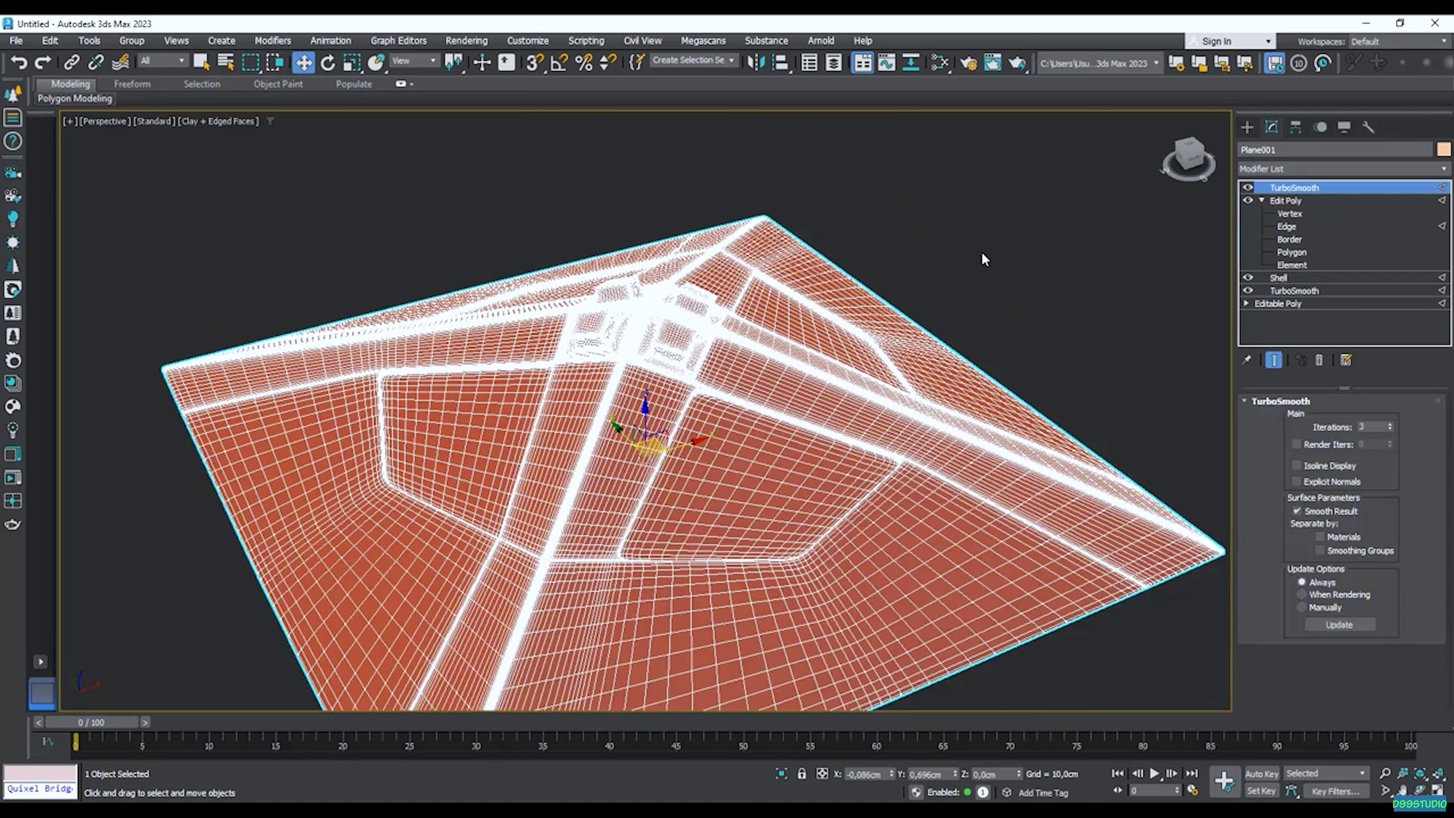
left_click(985, 259)
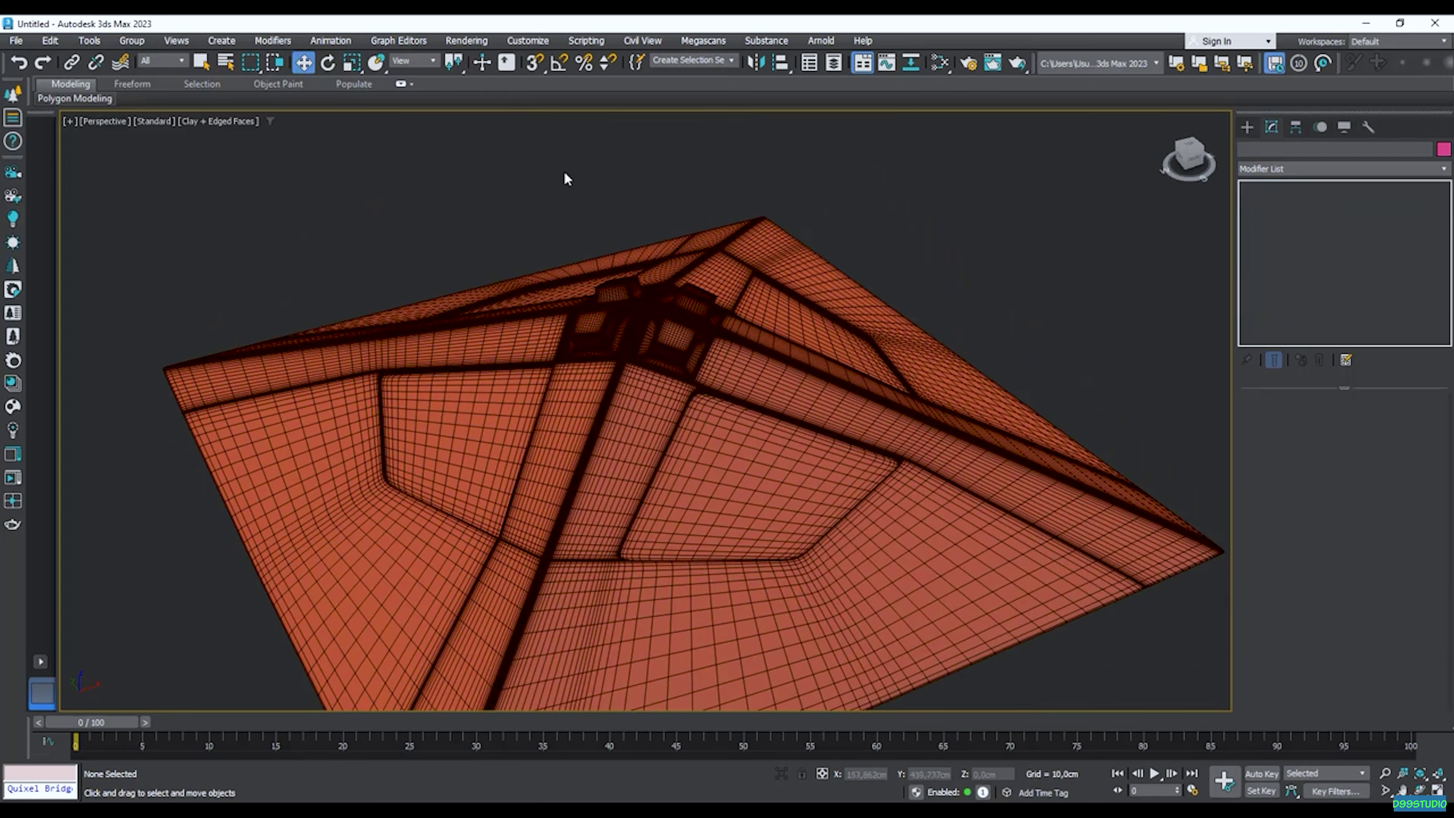
Display the viewport's polygon and vertex statistics and reselect the panel to check its mesh density.
middle_click_drag(336, 255, 681, 425, "alt")
left_click(659, 387)
left_click(789, 238)
scroll(789, 237, "down", 4)
left_click(744, 344)
scroll(744, 344, "up", 4)
left_click(1329, 256)
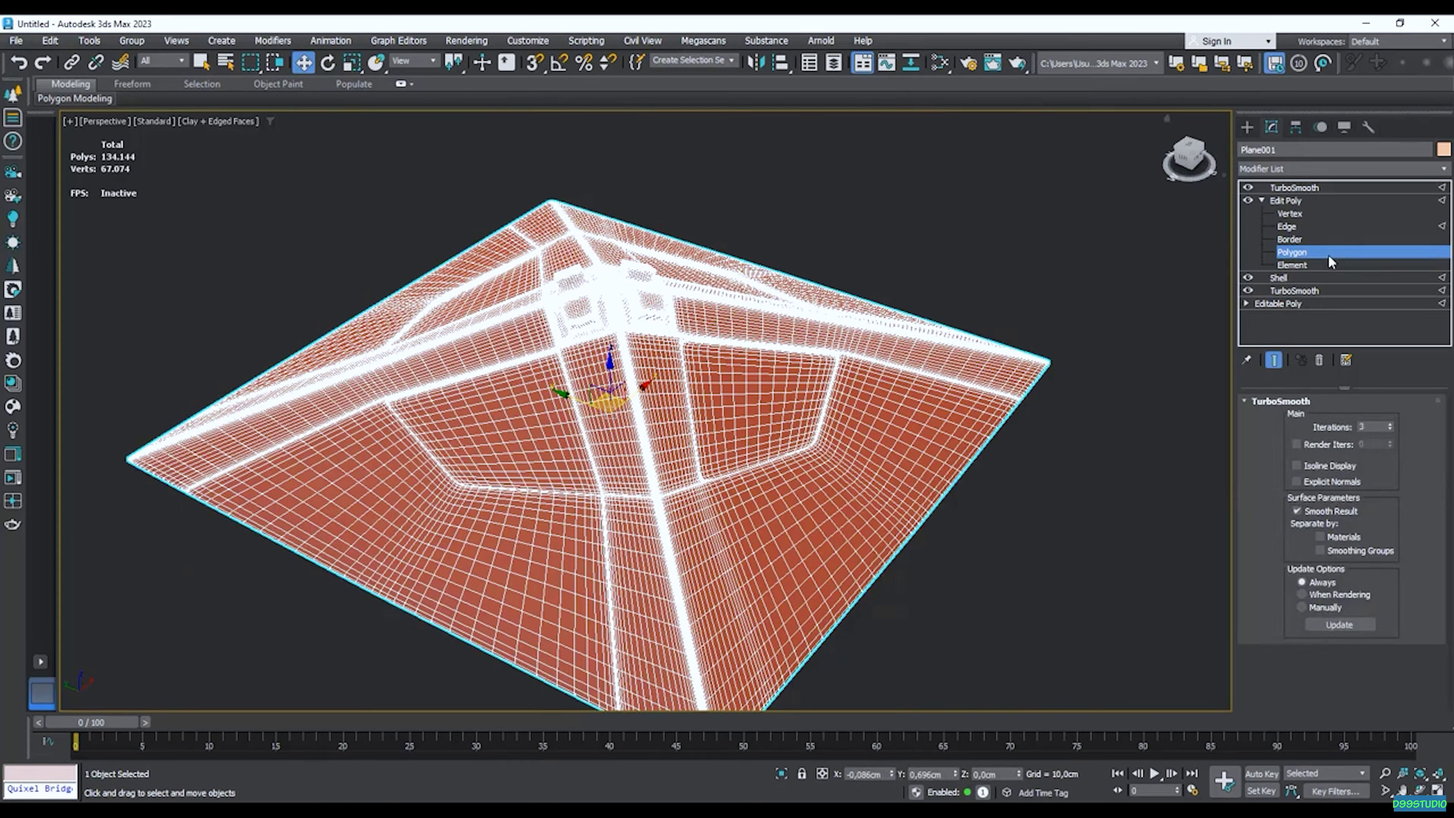
middle_click_drag(996, 367, 883, 416, "alt")
scroll(883, 416, "up", 3)
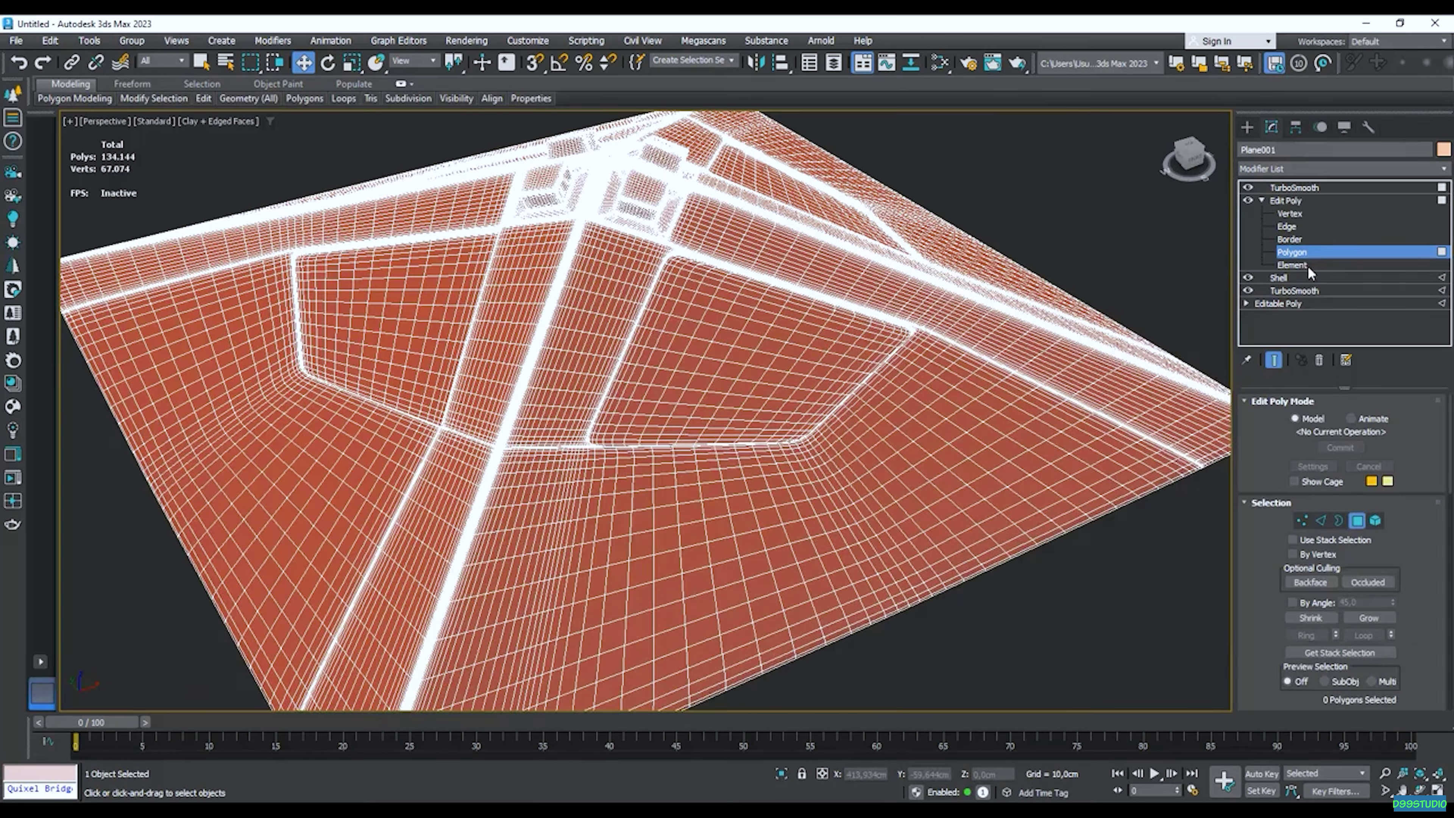
Deselect the panel, hide the wireframe edges, and examine the smoothed shape with its recessed panels and buttons.
scroll(833, 305, "down", 5)
middle_click_drag(833, 306, 847, 240, "alt")
left_click(905, 243)
key("F4")
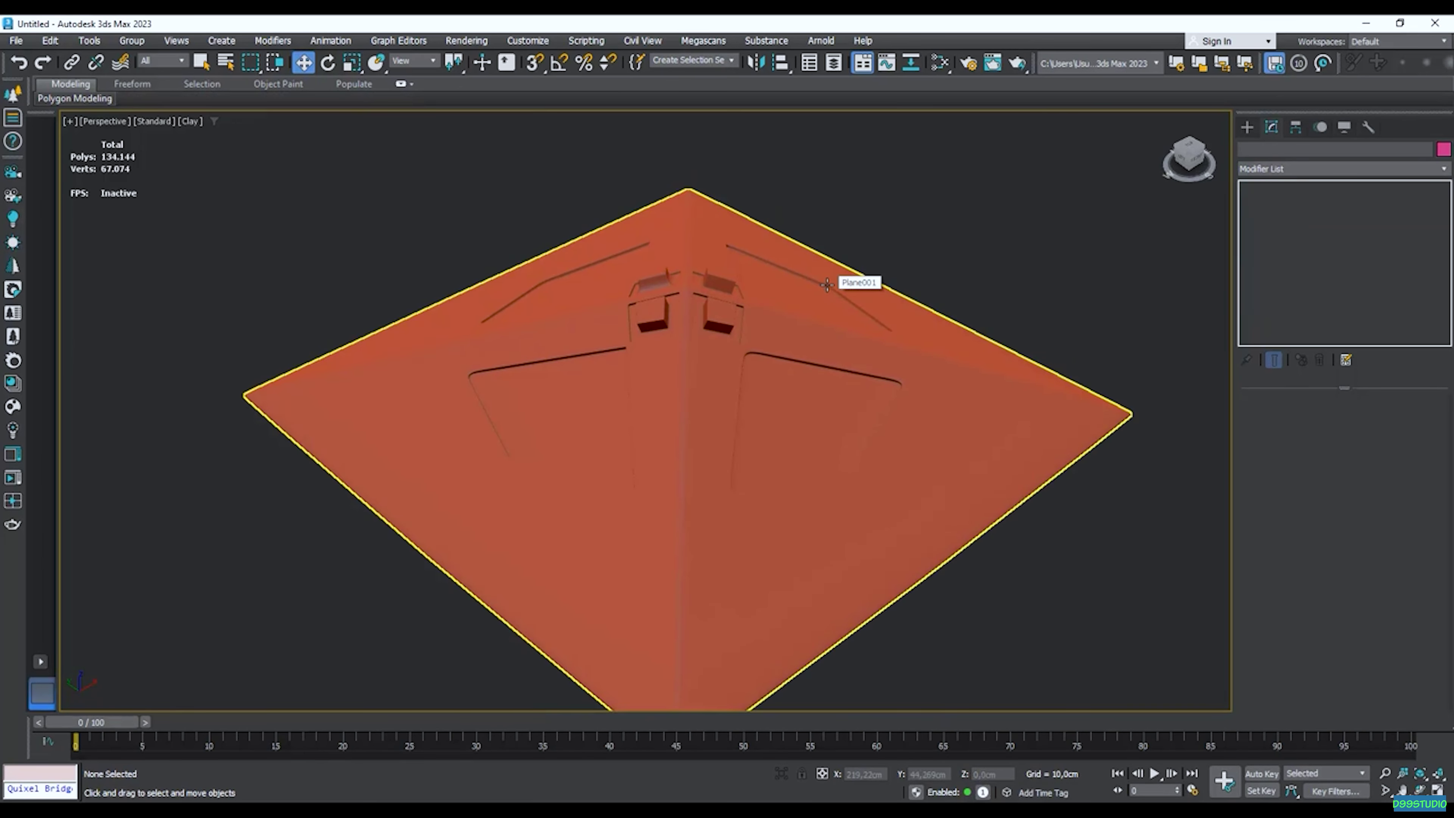
mouse_move(807, 304)
middle_mouse_down("alt")
mouse_move(721, 367)
mouse_move(798, 320)
middle_mouse_up("alt")
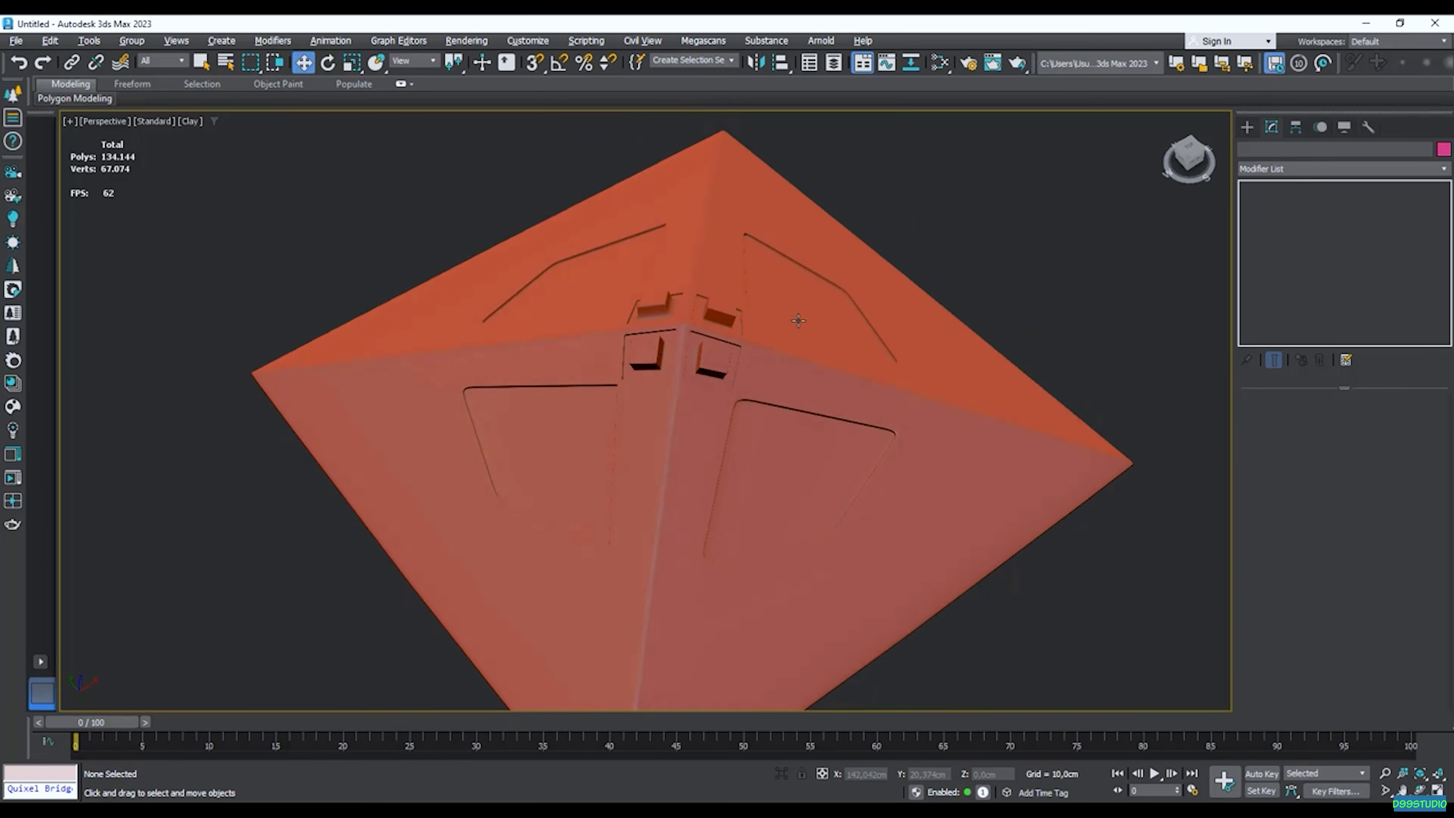